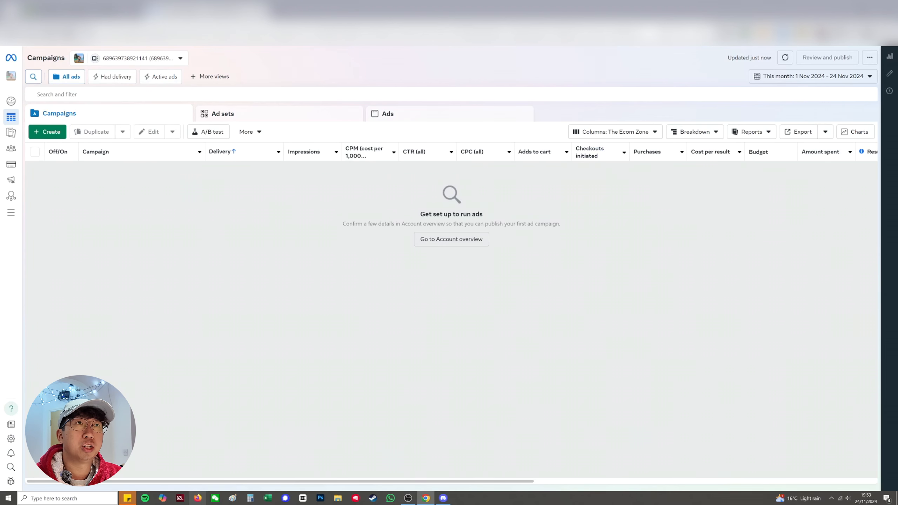
Start a new auction campaign with the Sales objective
drag(203, 482, 246, 375)
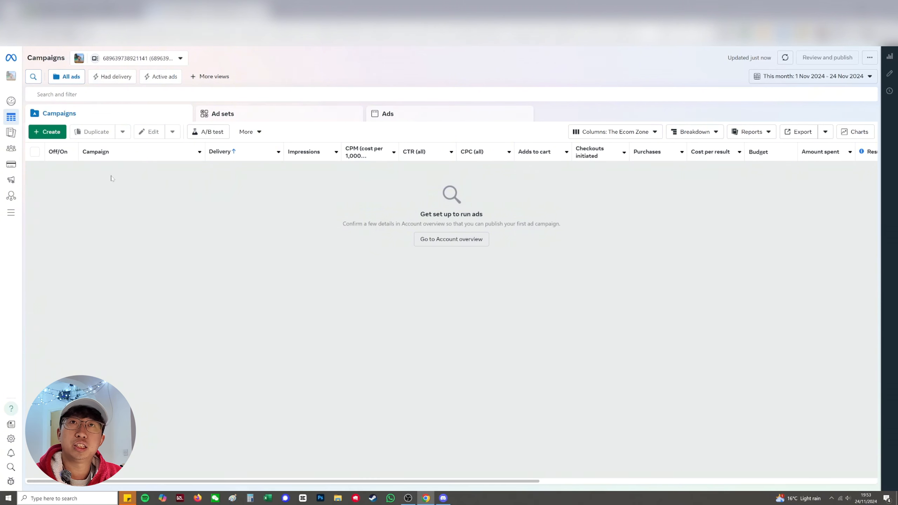
click(50, 133)
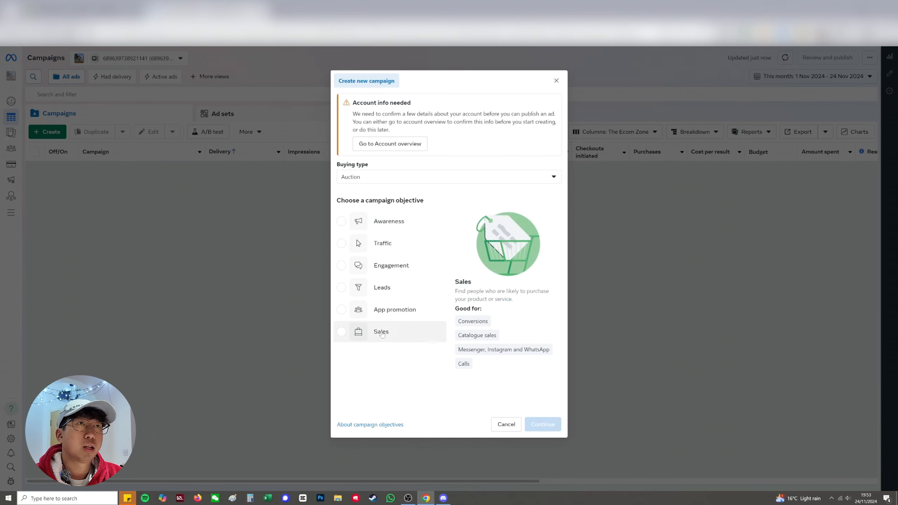
click(381, 333)
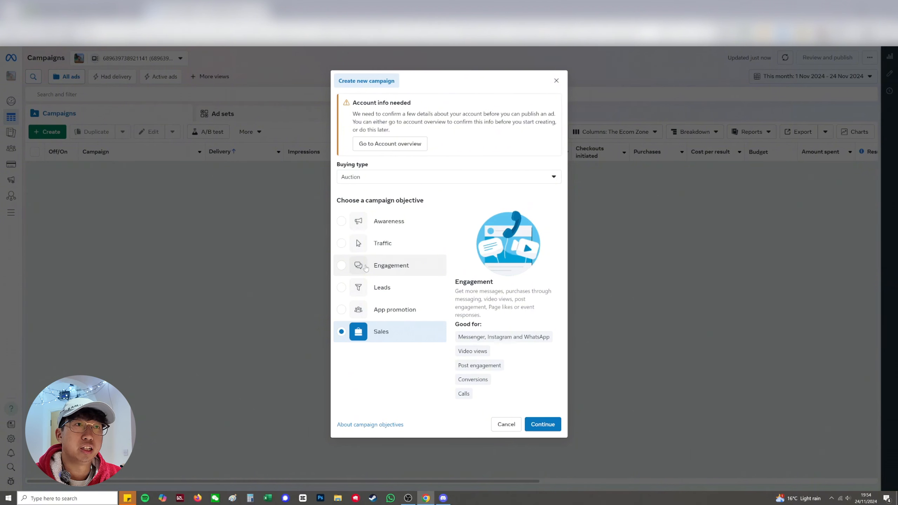
click(552, 424)
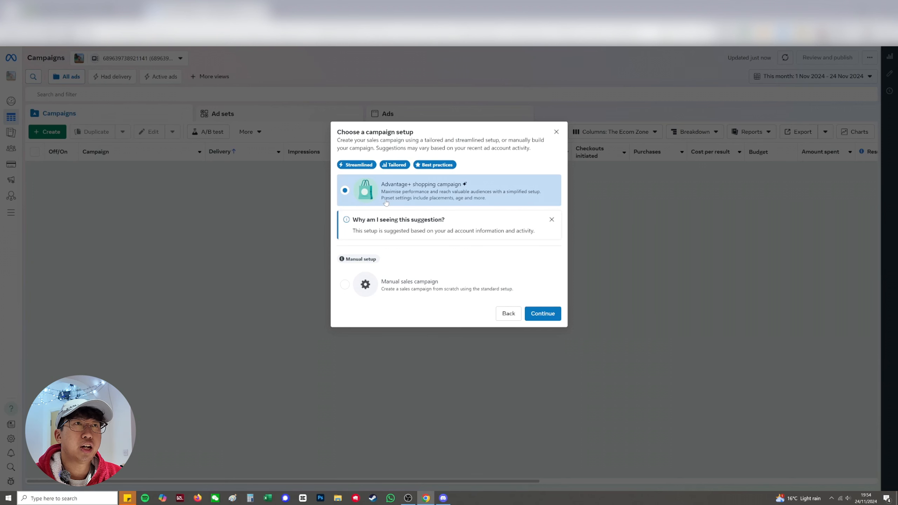
Choose the manual sales campaign setup and continue to the campaign settings
click(411, 283)
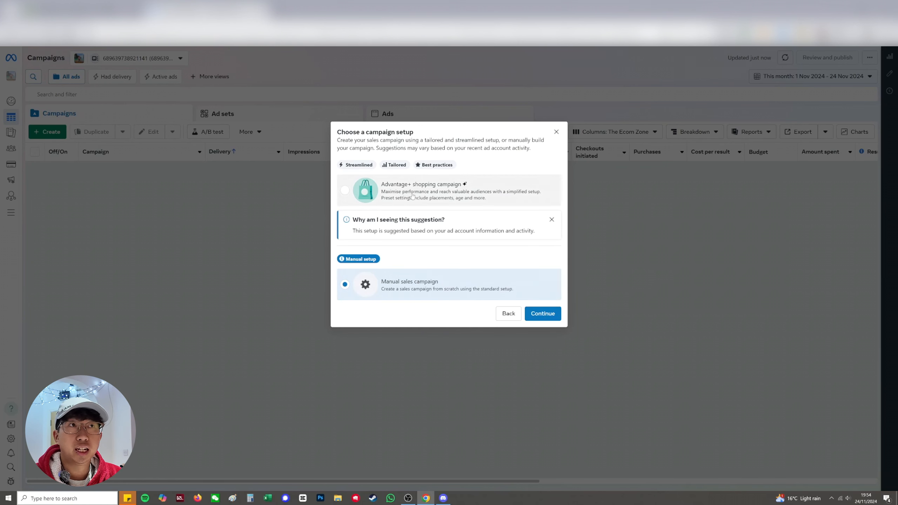
click(426, 191)
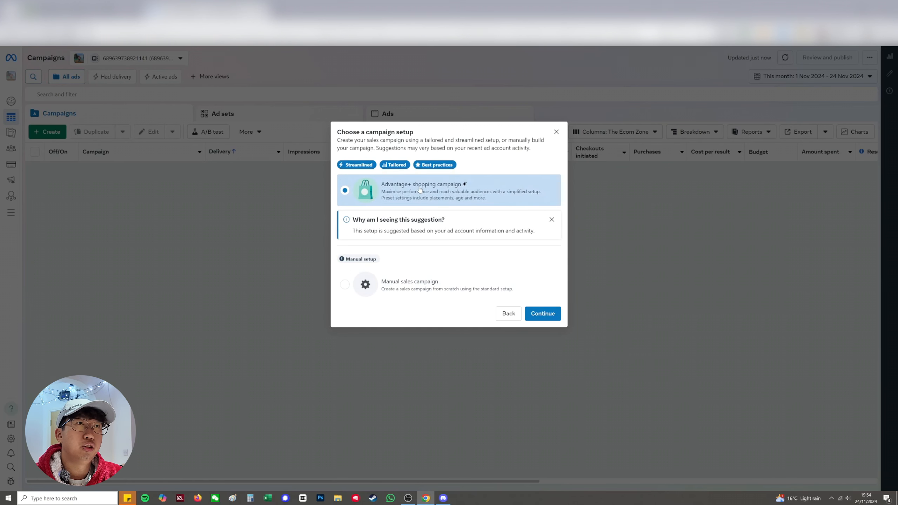
click(407, 287)
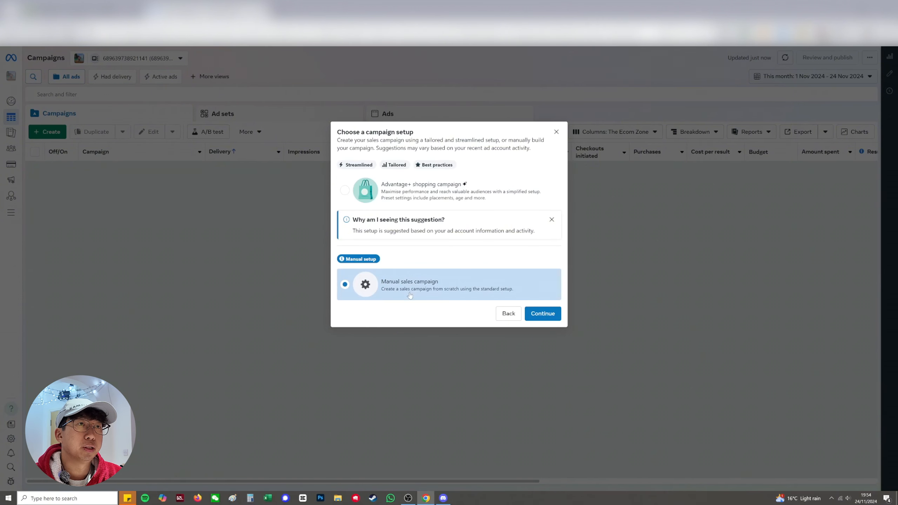
click(543, 314)
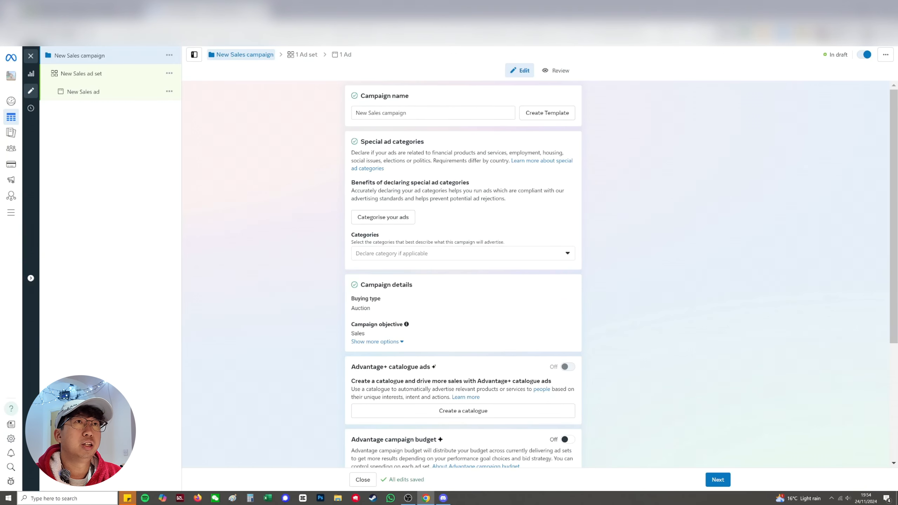
Name the campaign "TOF Necklaces Testing (ABO)"
triple_click(508, 113)
text(TOF)
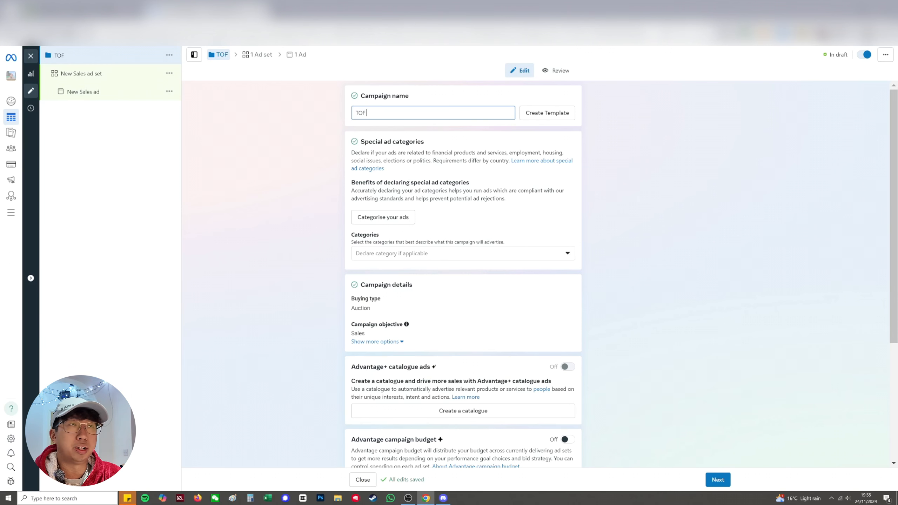
text(Necklaces)
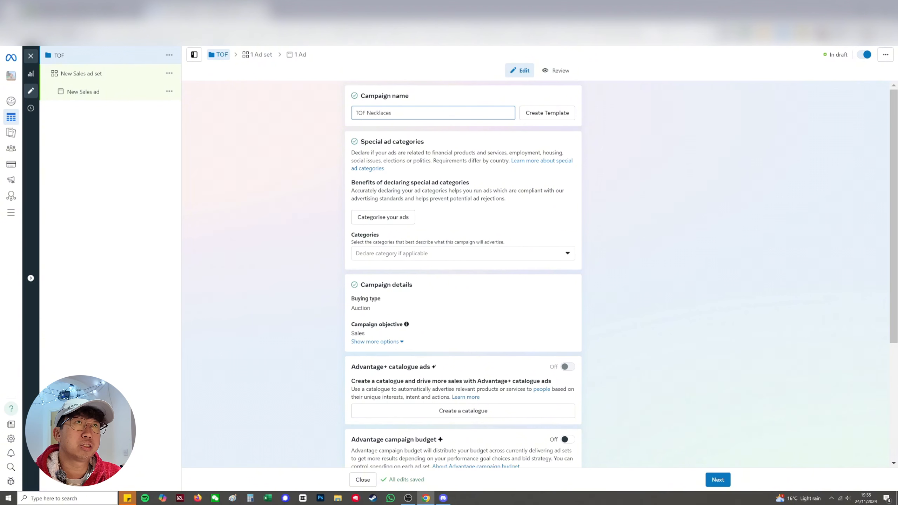
text( Testing)
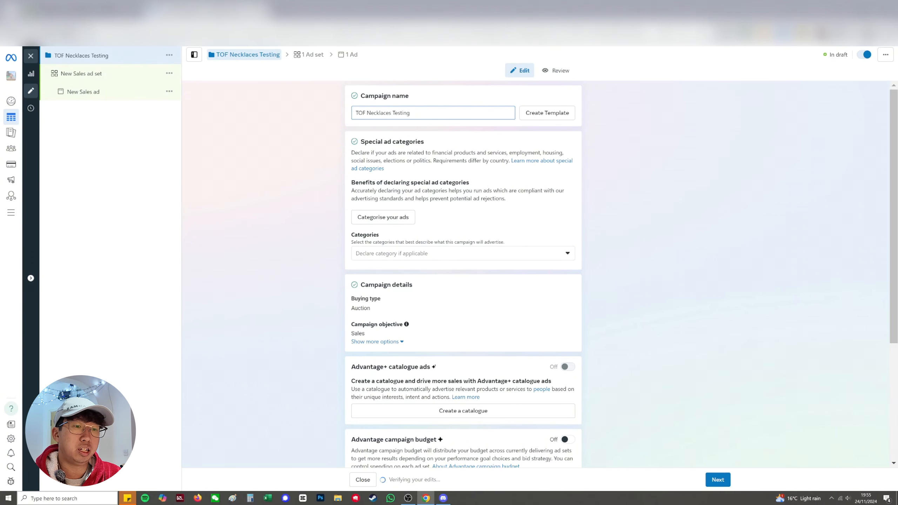
text( (ABO)
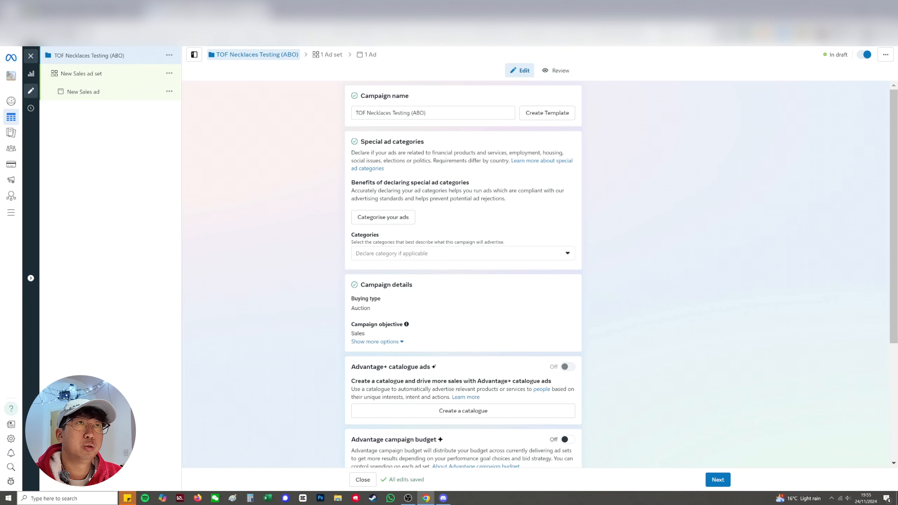
Try turning on Advantage campaign budget with a daily campaign budget of £50
scroll(438, 129, down, 3)
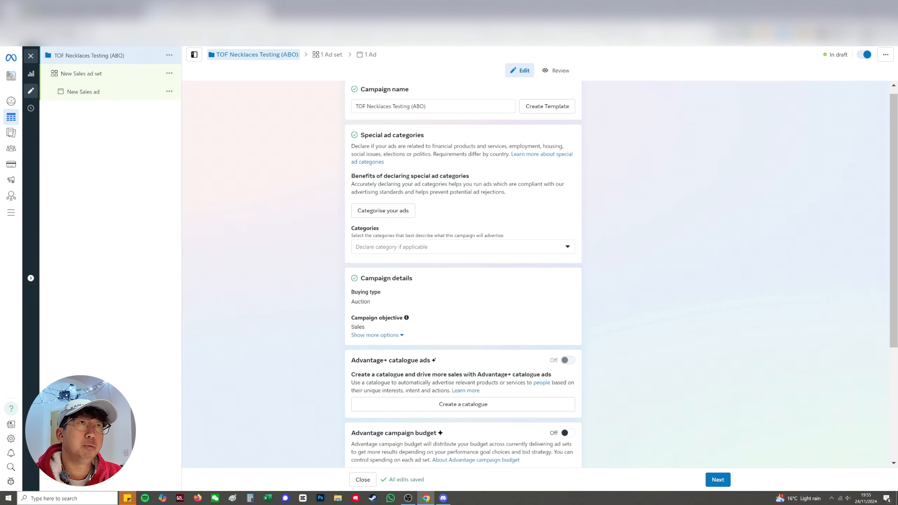
scroll(482, 172, down, 2)
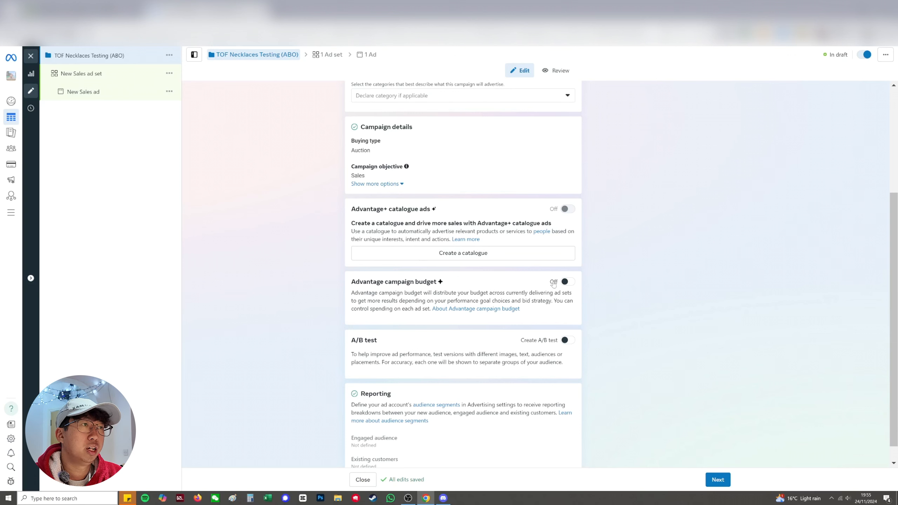
click(567, 282)
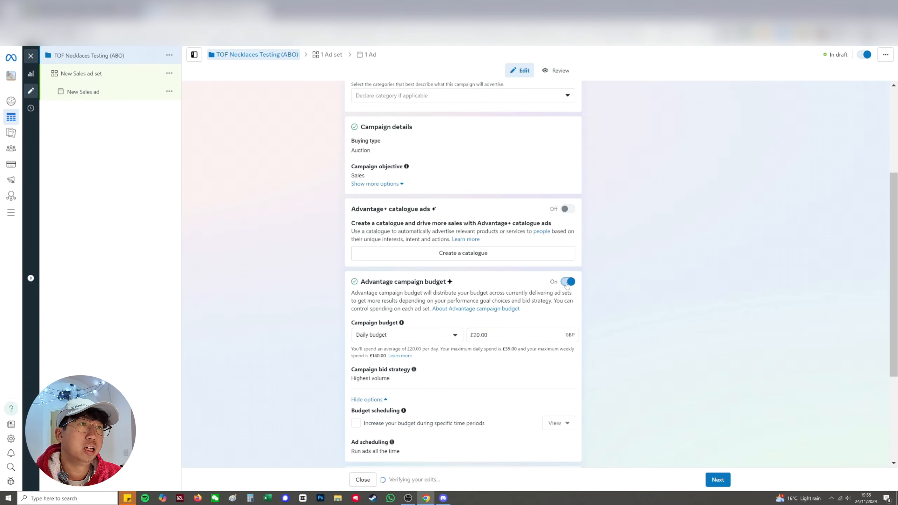
click(567, 282)
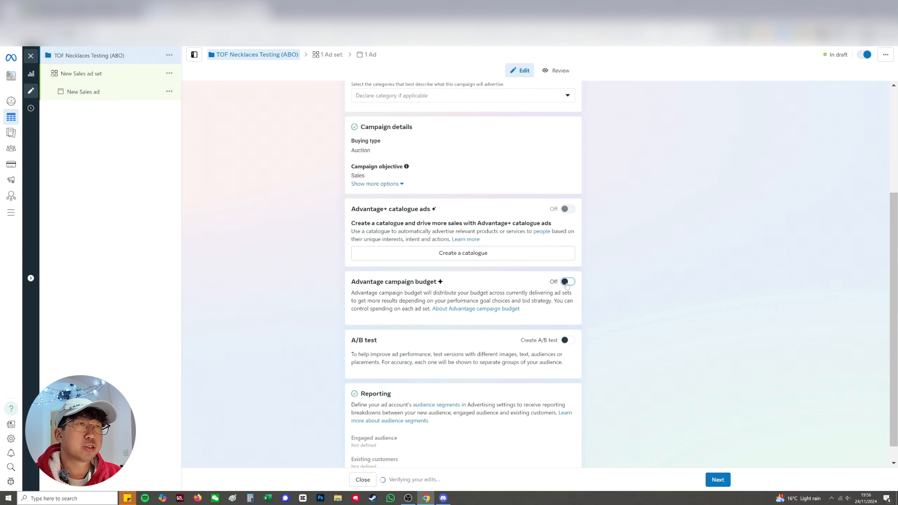
click(567, 283)
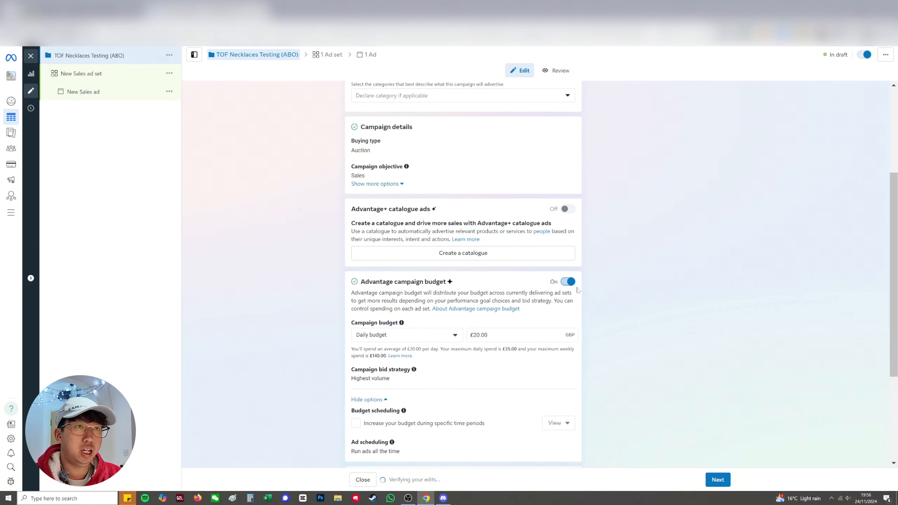
click(568, 283)
click(568, 283)
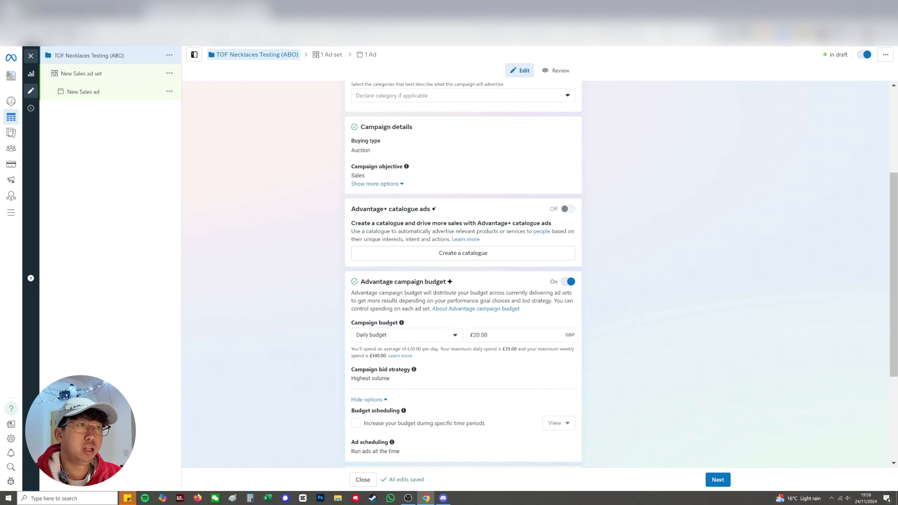
double_click(483, 335)
text(50)
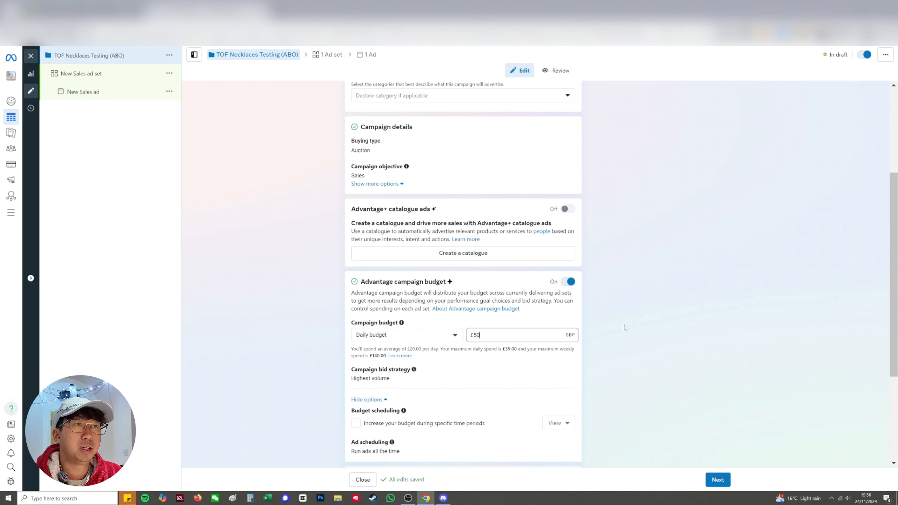
click(624, 327)
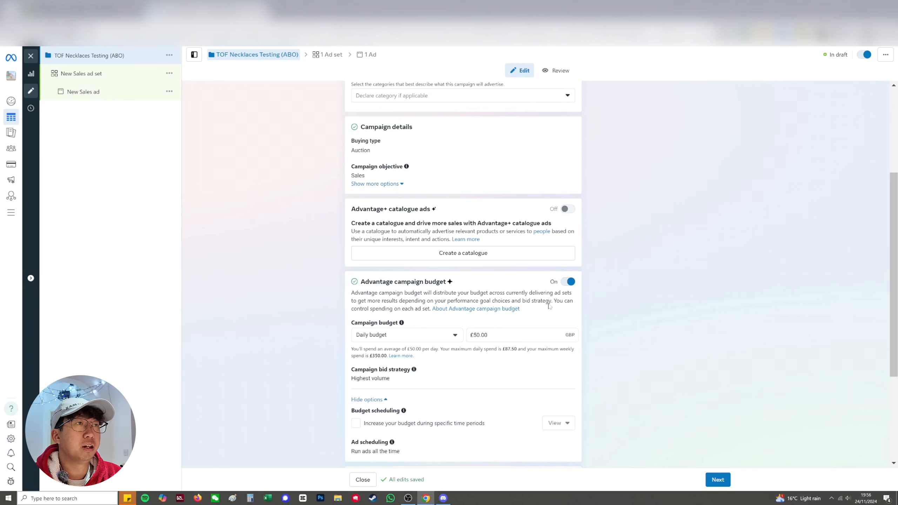
Turn off Advantage campaign budget and continue to the ad set settings
click(566, 284)
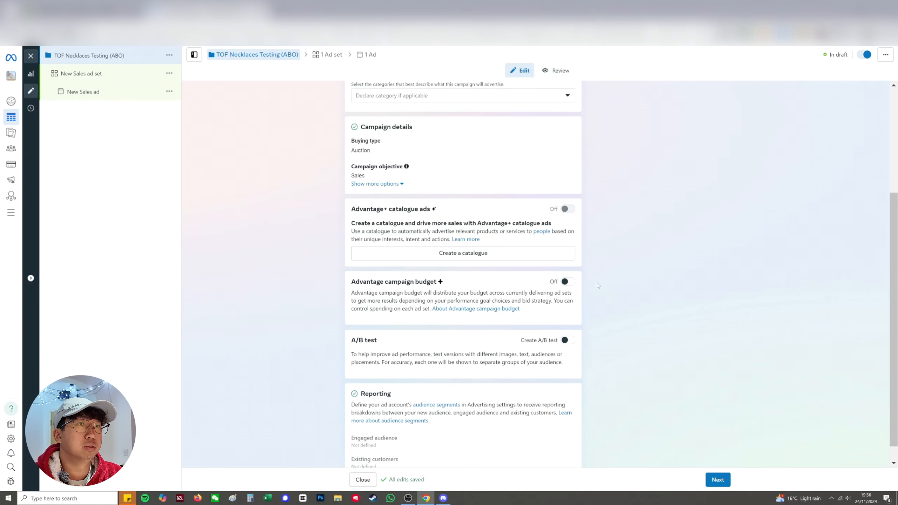
scroll(598, 286, down, 1)
scroll(318, 306, up, 5)
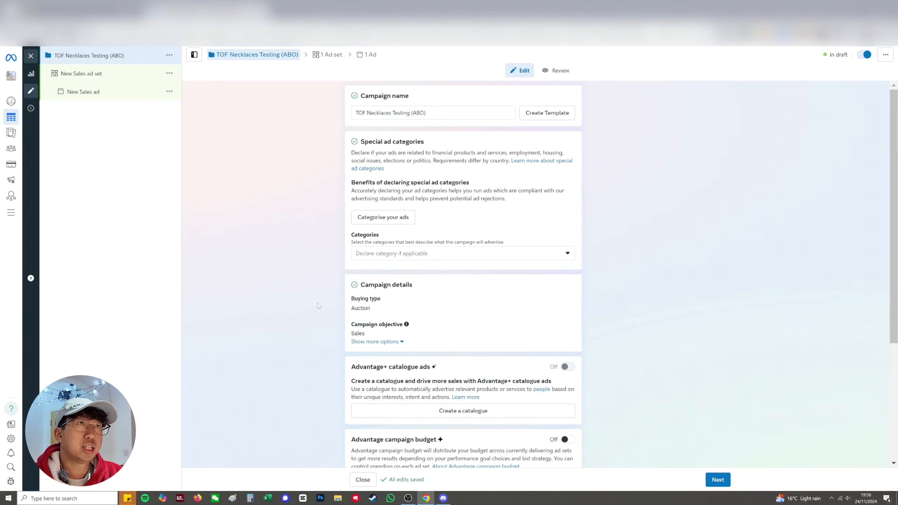
click(713, 482)
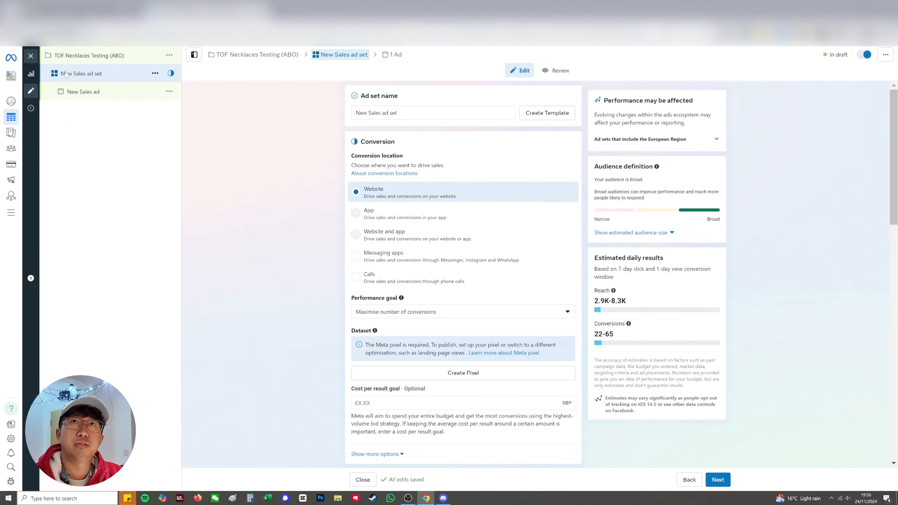
click(88, 56)
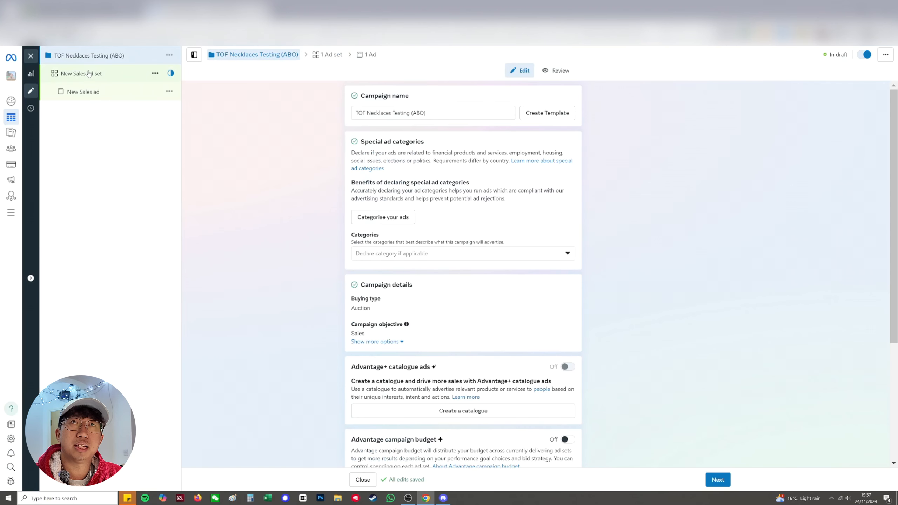
click(89, 73)
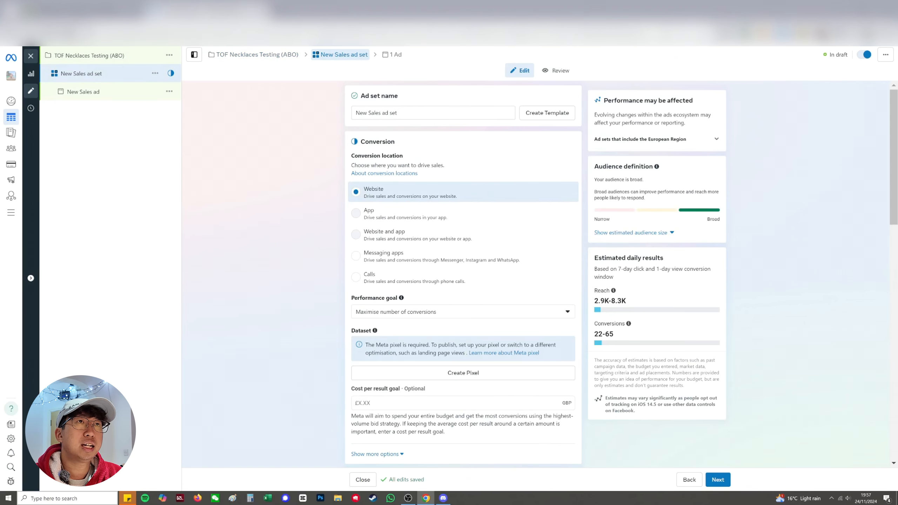
Name the ad set "Interest Stack 1 Top 5"
triple_click(393, 113)
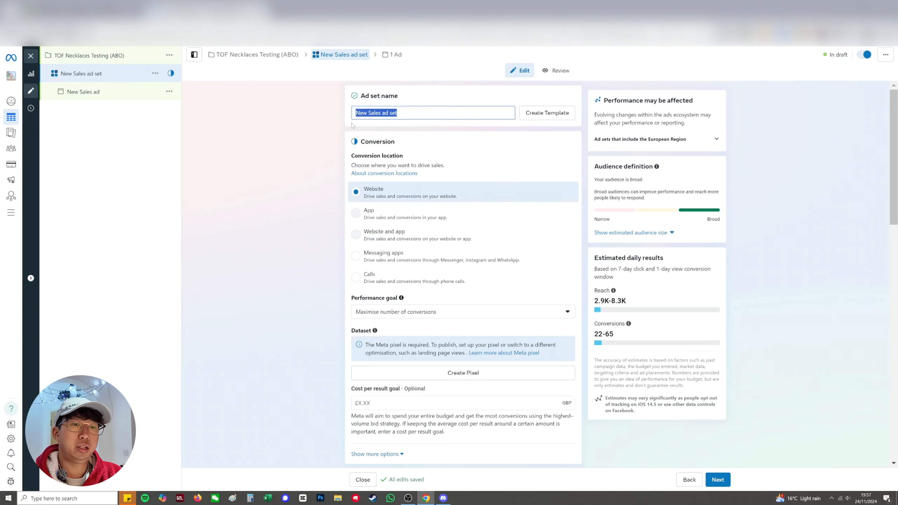
text(Interest Stac)
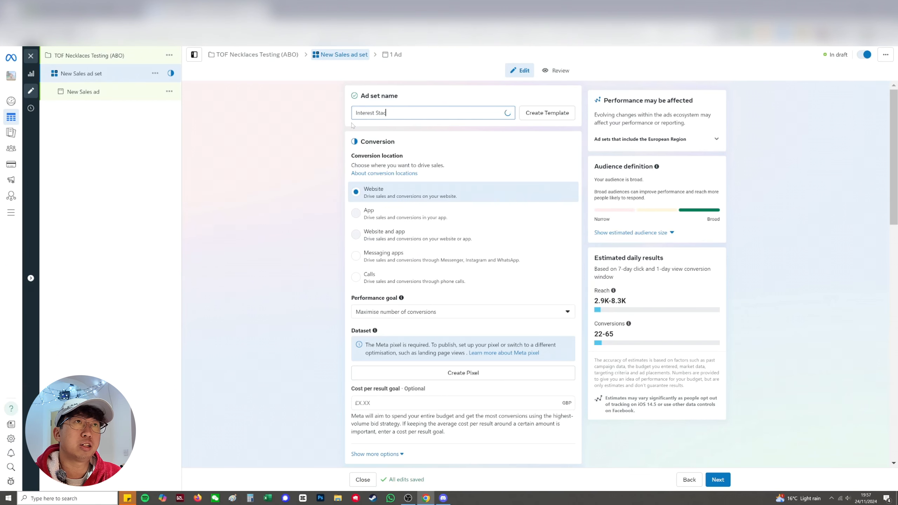
text(k 1)
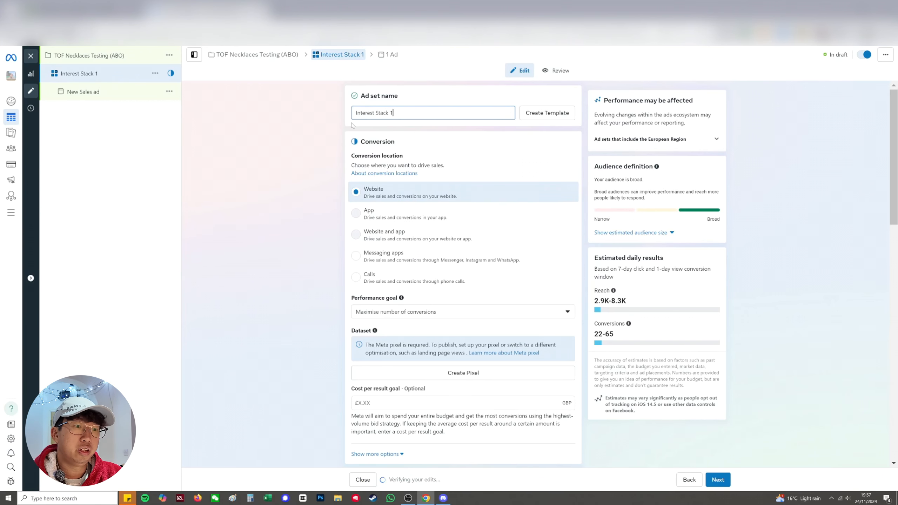
text( Top 5)
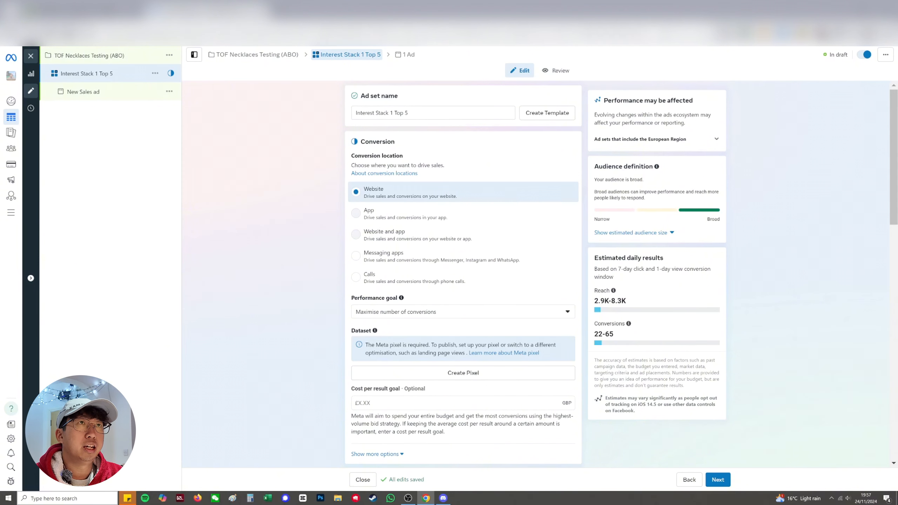
drag(393, 113, 347, 119)
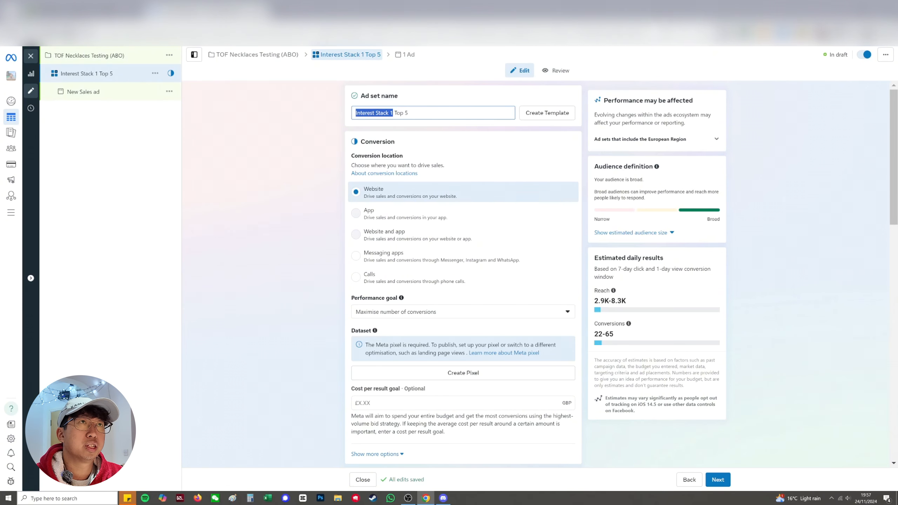
click(399, 125)
drag(395, 113, 411, 114)
click(419, 126)
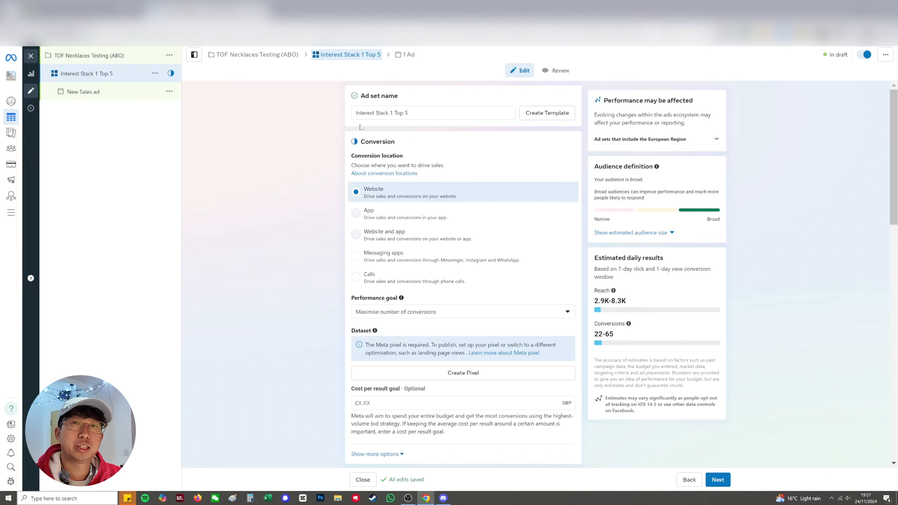
Add the prefix 2411 to the ad set name so it reads "2411 Interest Stack 1 Top 5"
double_click(406, 113)
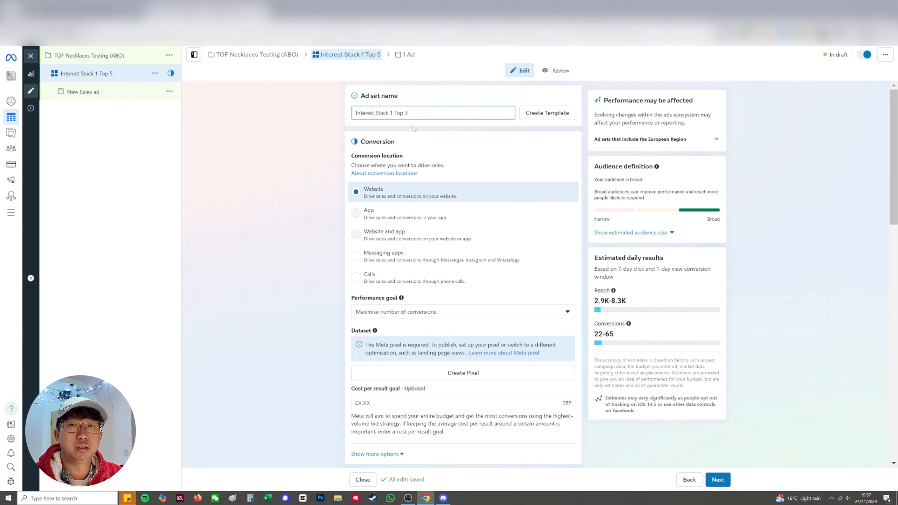
key(BackSpace)
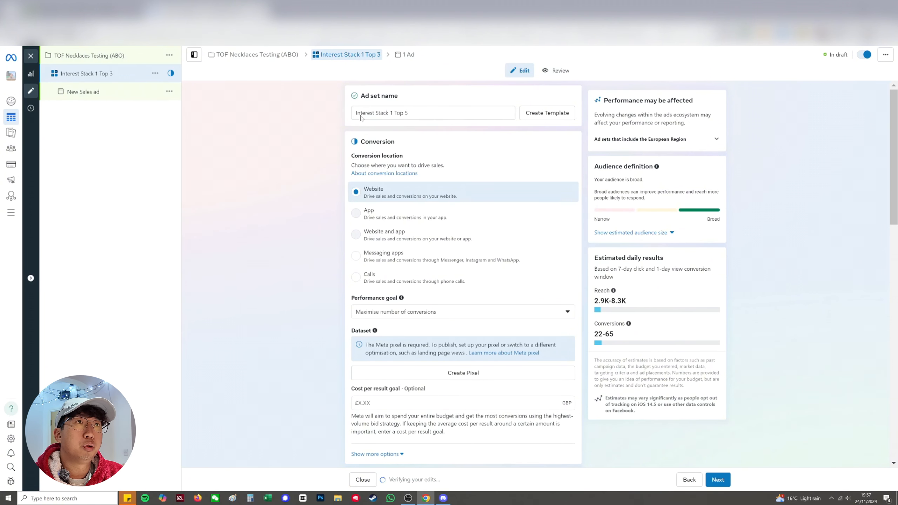
text(2411)
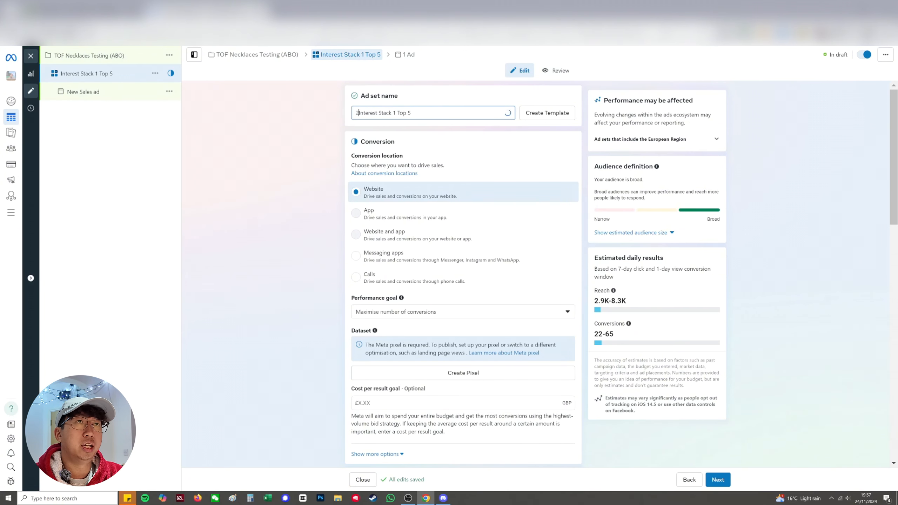
click(363, 122)
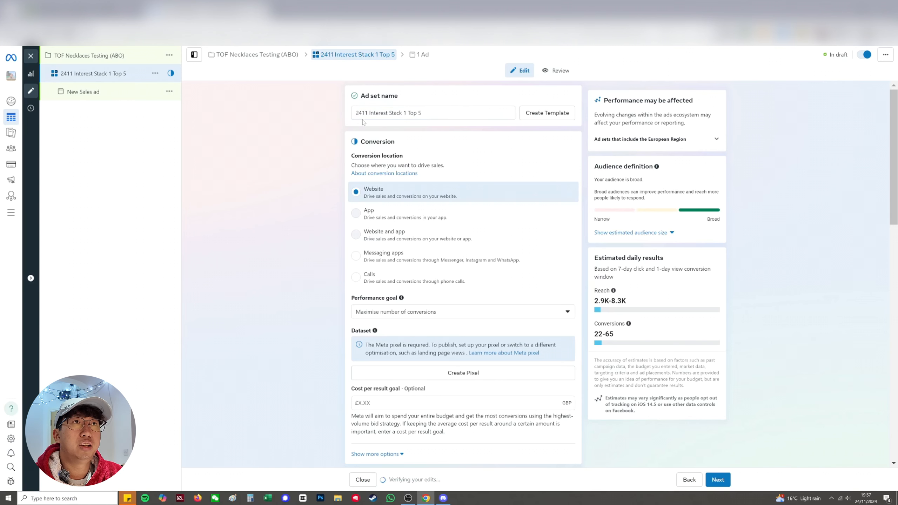
click(424, 110)
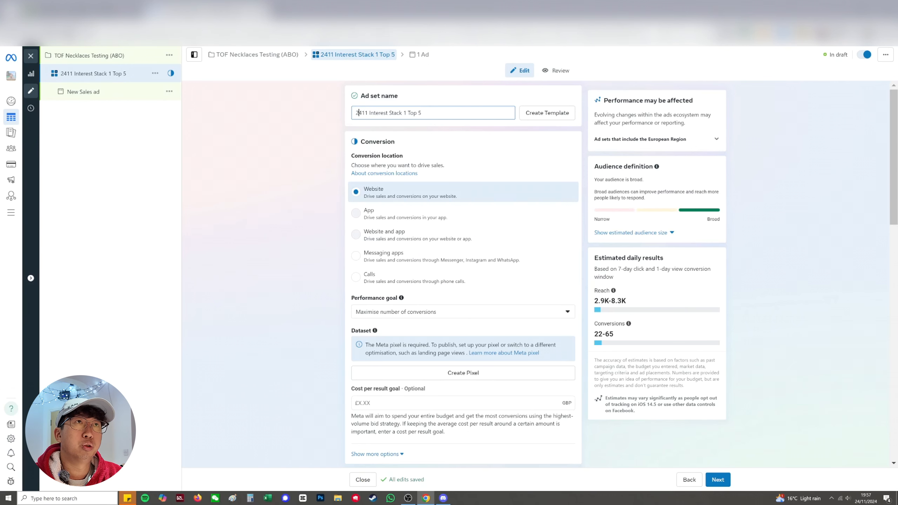
click(378, 123)
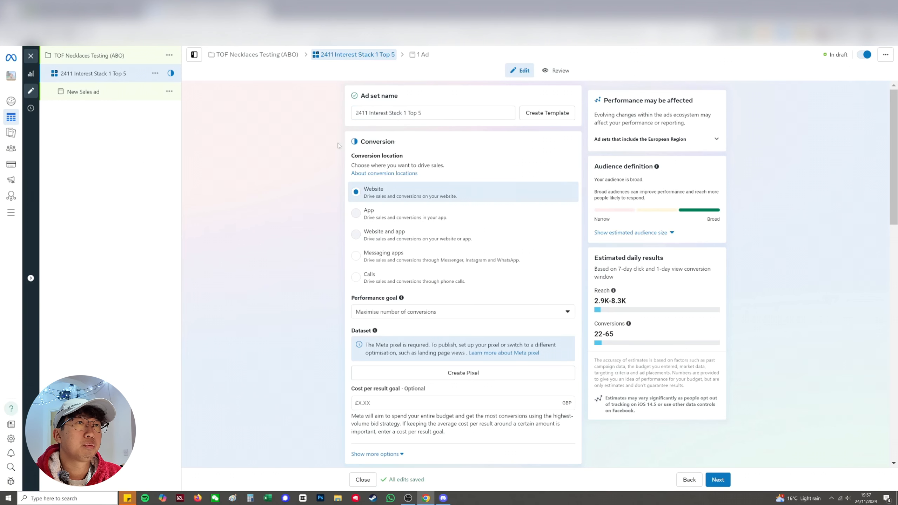
Choose "Maximise number of conversions" as the ad set's performance goal
scroll(397, 252, down, 1)
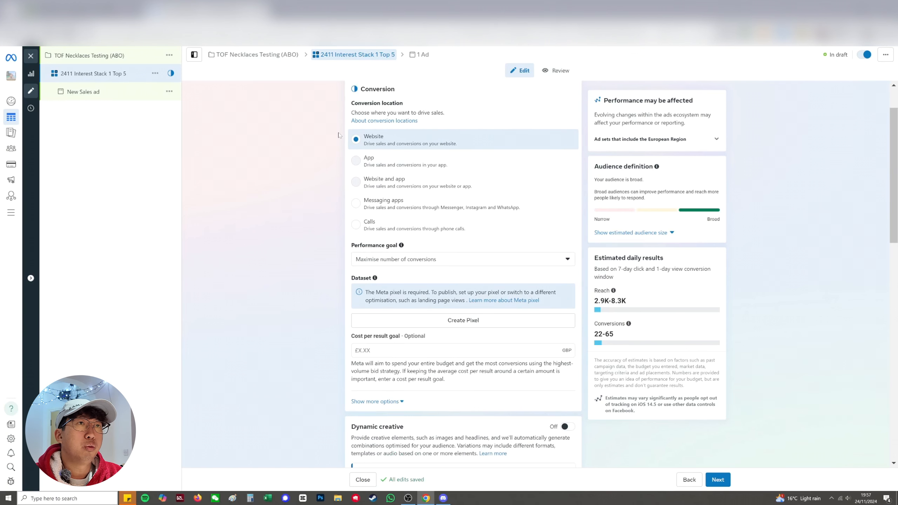
click(386, 260)
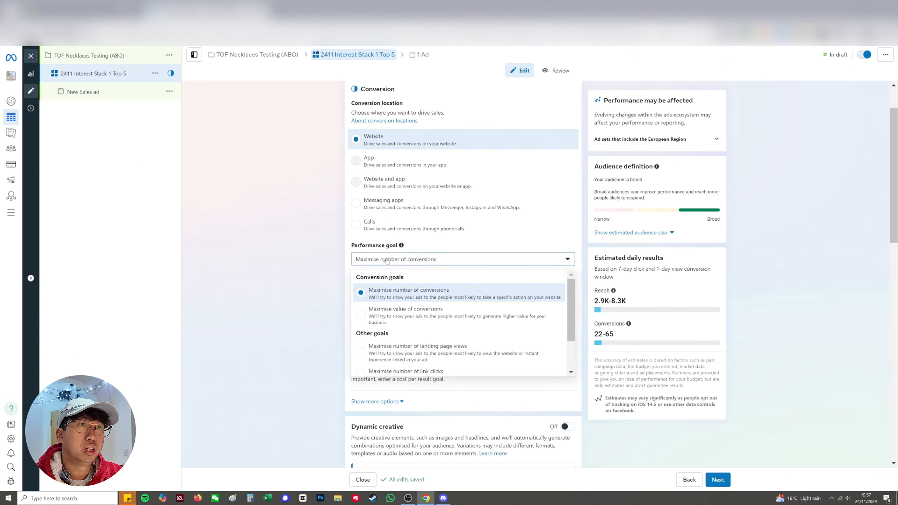
click(390, 293)
Set the ad set's daily budget to £5
scroll(313, 285, down, 1)
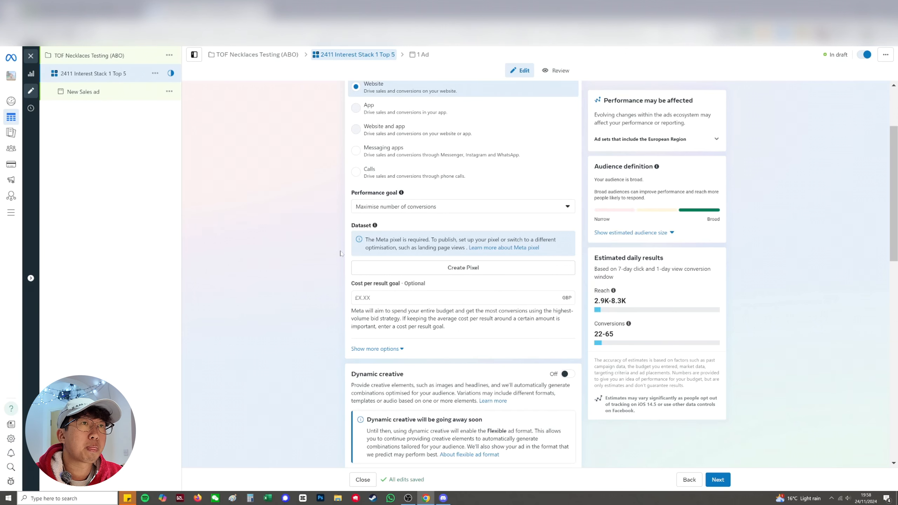
scroll(341, 253, down, 5)
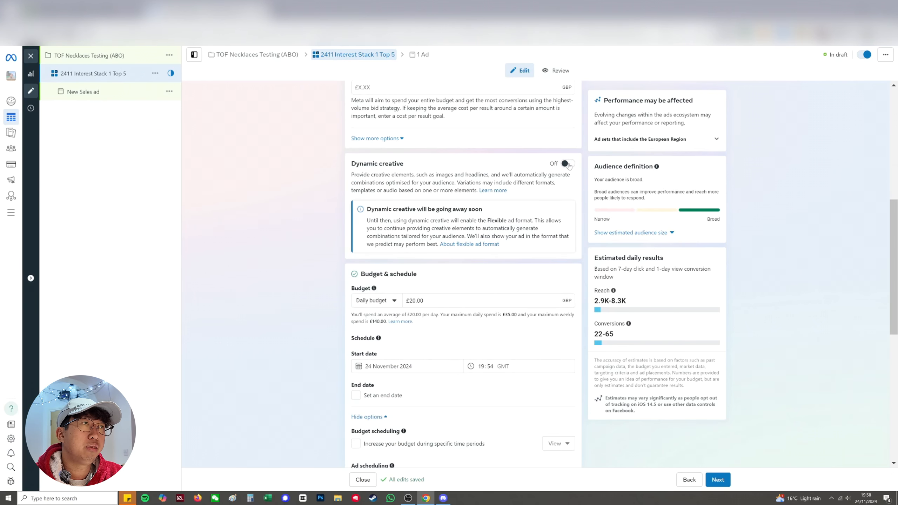
scroll(391, 200, down, 3)
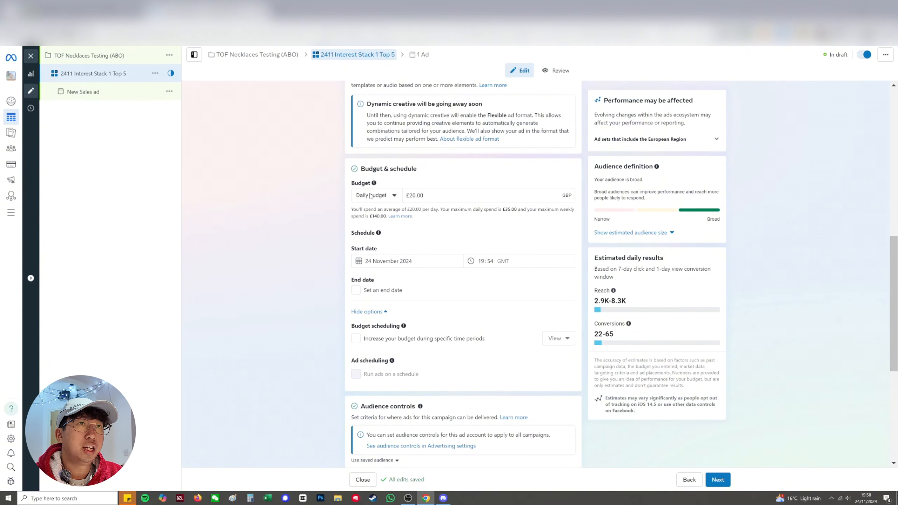
drag(425, 195, 406, 196)
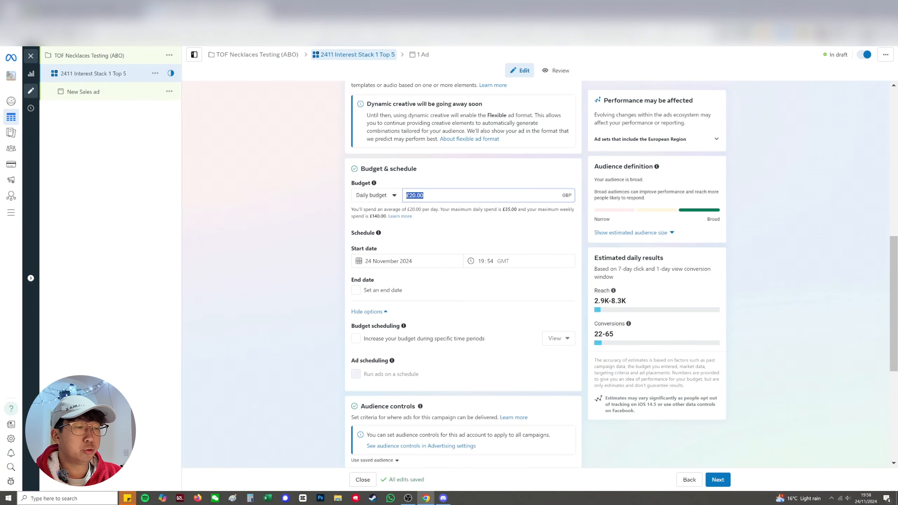
text(5)
key(Tab)
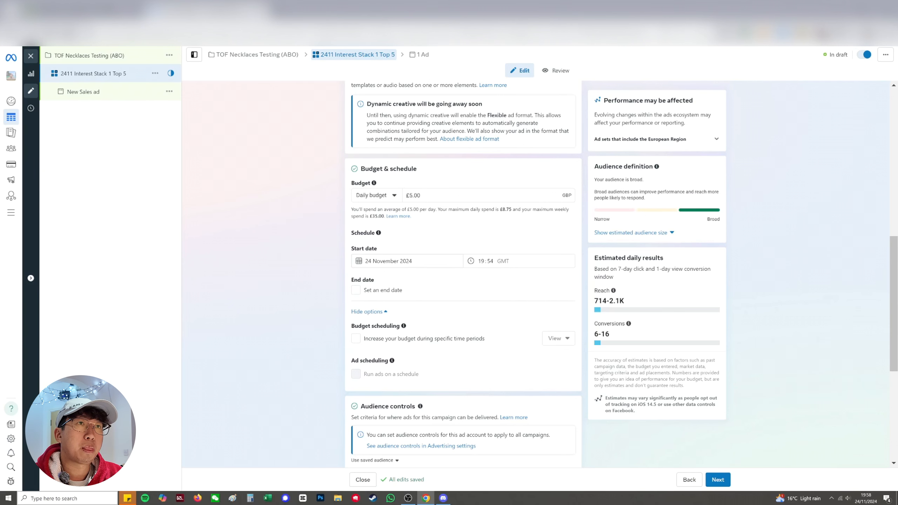
Schedule the ad set to start on 25 November 2024 at 00:00 GMT
click(410, 257)
click(376, 349)
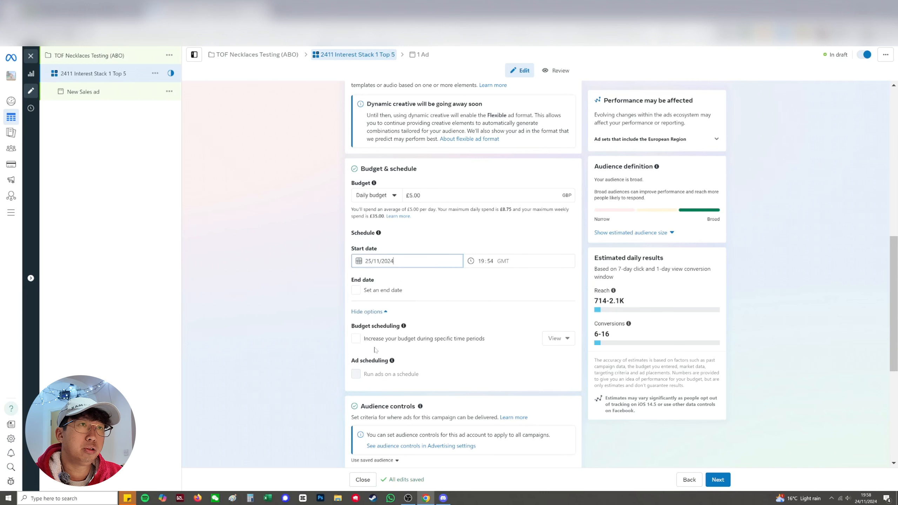
click(530, 258)
text(00:00)
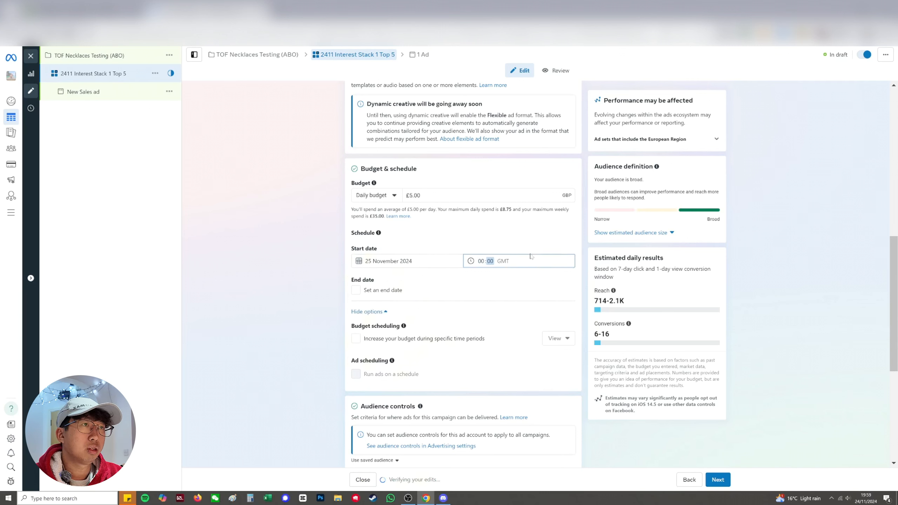
click(526, 270)
click(496, 264)
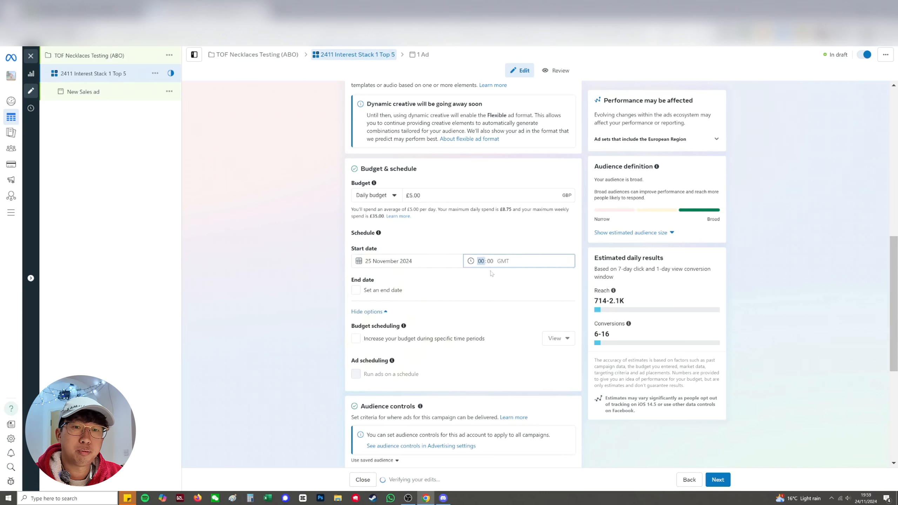
text(12)
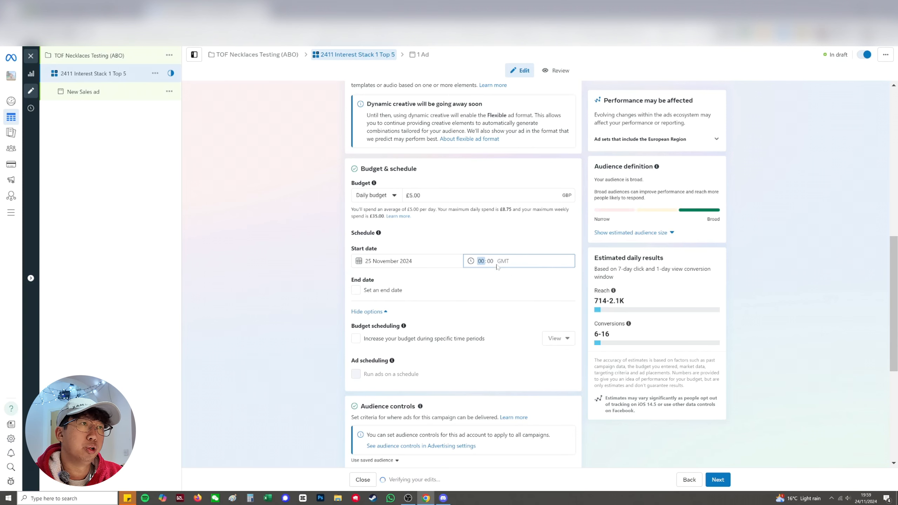
click(511, 271)
Add United States and Australia as included locations in the audience controls
scroll(479, 220, down, 1)
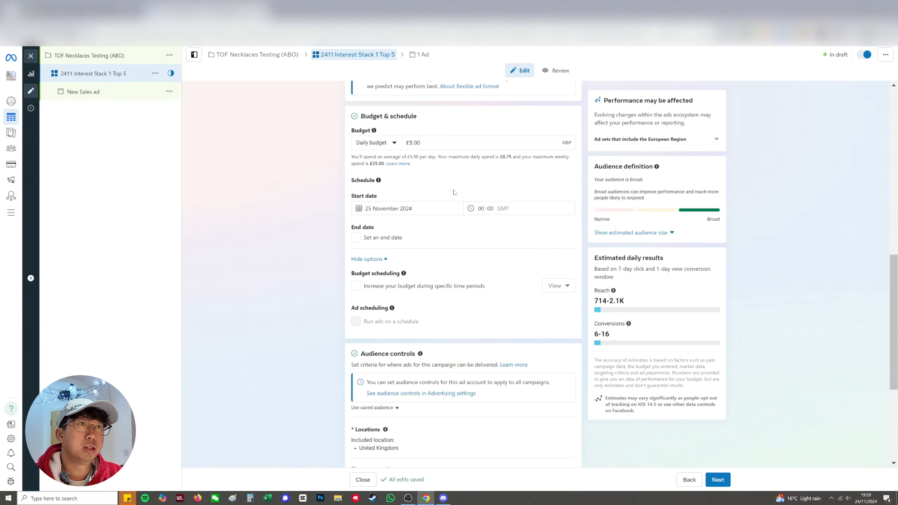
scroll(455, 193, down, 1)
scroll(388, 228, down, 3)
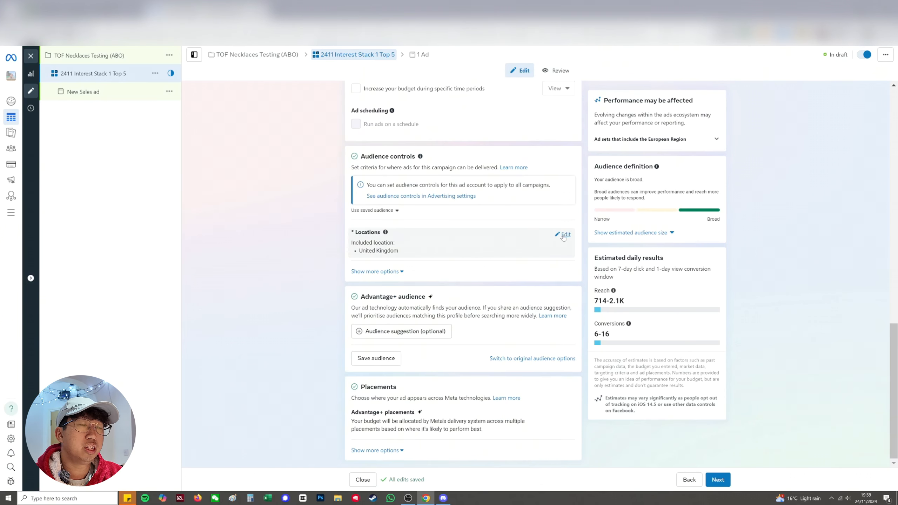
click(563, 236)
text(united states)
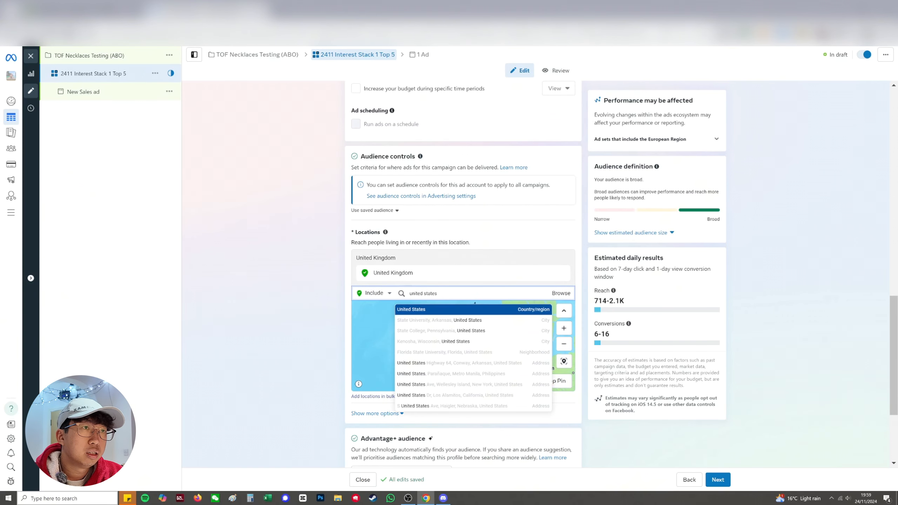
click(432, 309)
text(australia)
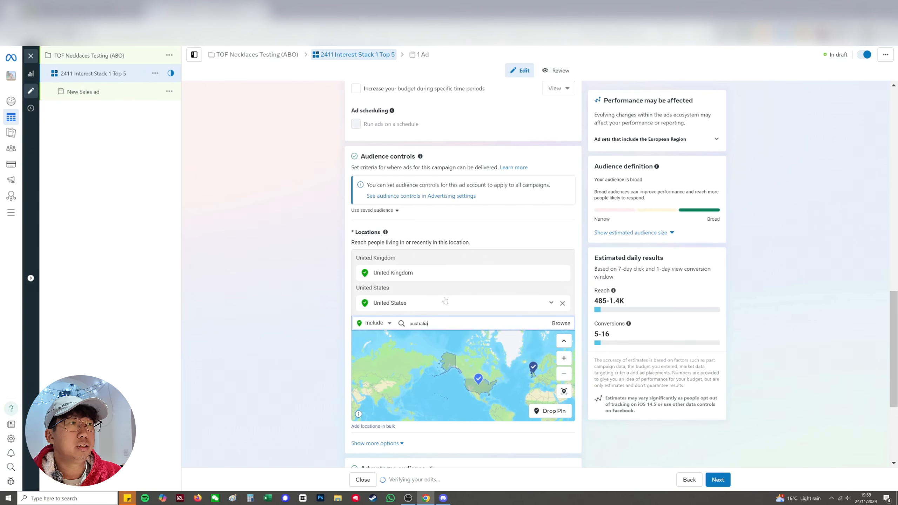
click(425, 343)
Add Canada and Germany to the included locations
text(canada)
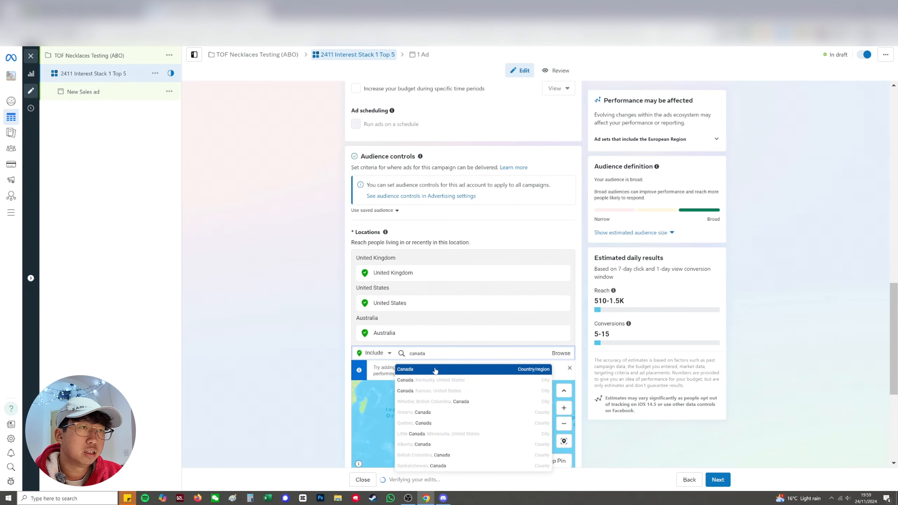
click(435, 371)
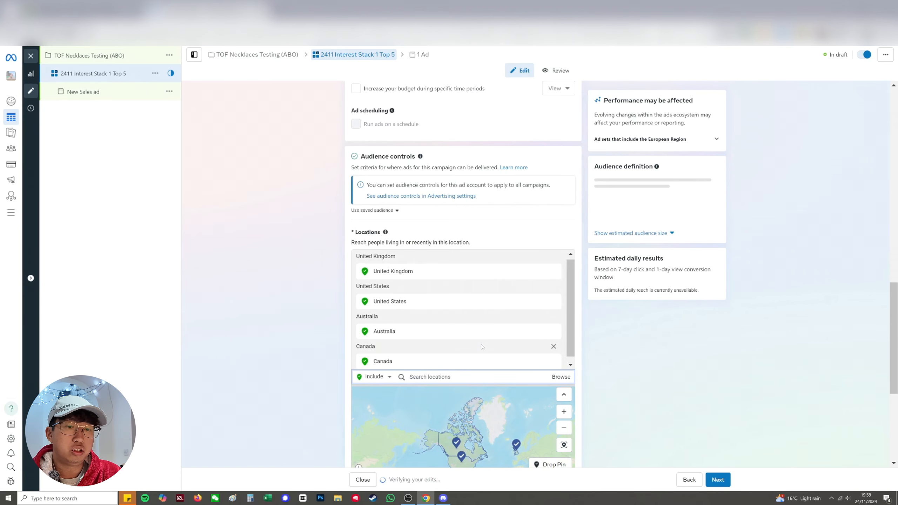
text(german)
click(421, 408)
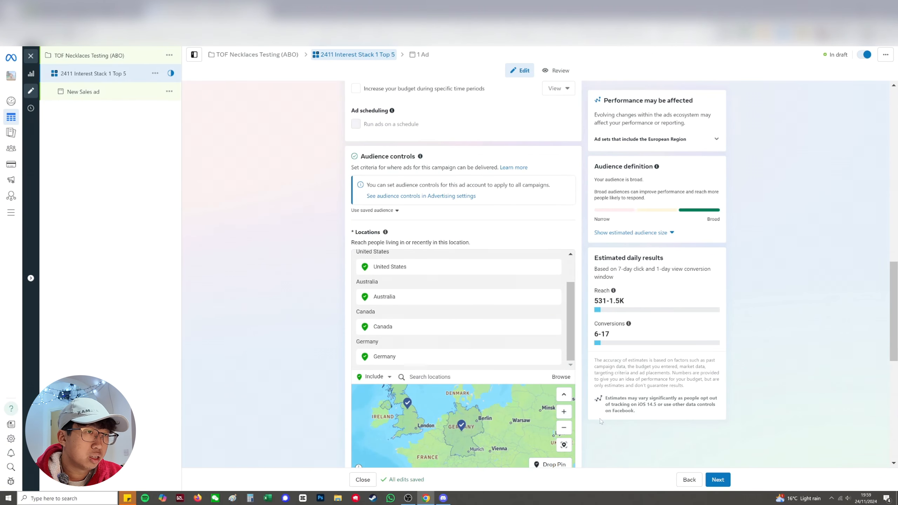
Examine Europe and its neighbouring countries on the locations map
scroll(494, 388, down, 2)
drag(460, 419, 454, 392)
drag(387, 414, 396, 387)
mouse_move(481, 369)
mouse_down()
mouse_move(470, 407)
mouse_move(488, 362)
mouse_up()
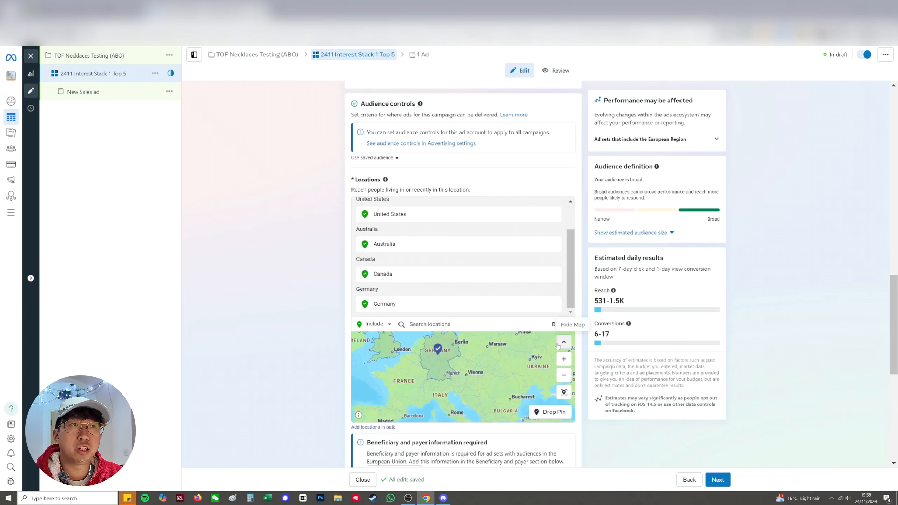
click(564, 374)
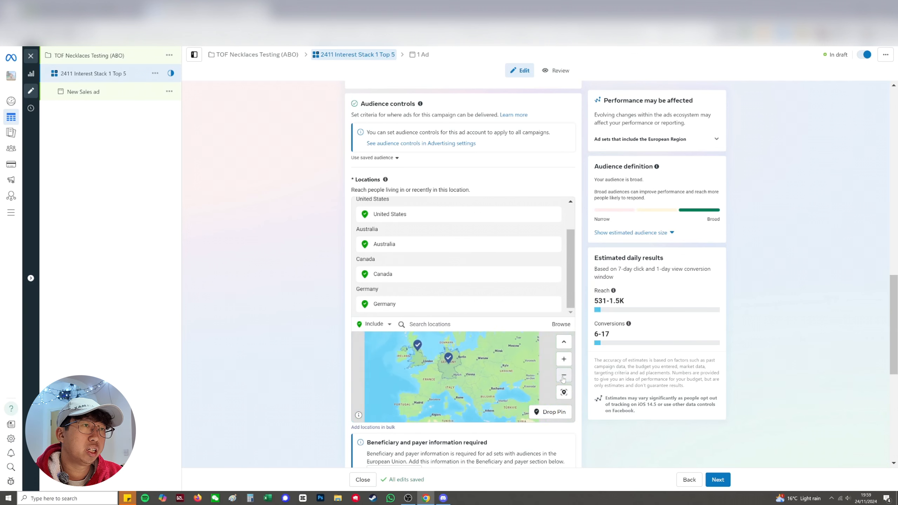
drag(476, 361, 515, 403)
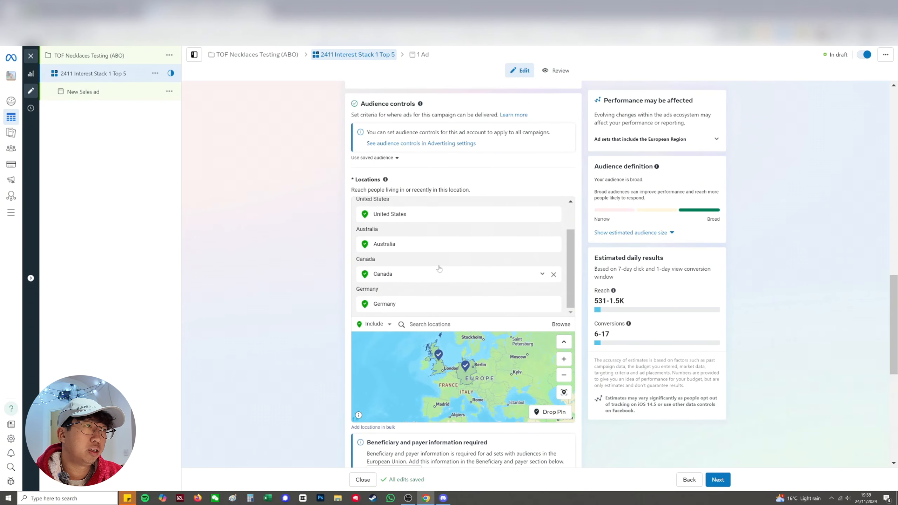
Expand the optional audience suggestion for the Advantage+ audience
scroll(656, 313, down, 4)
scroll(657, 314, down, 3)
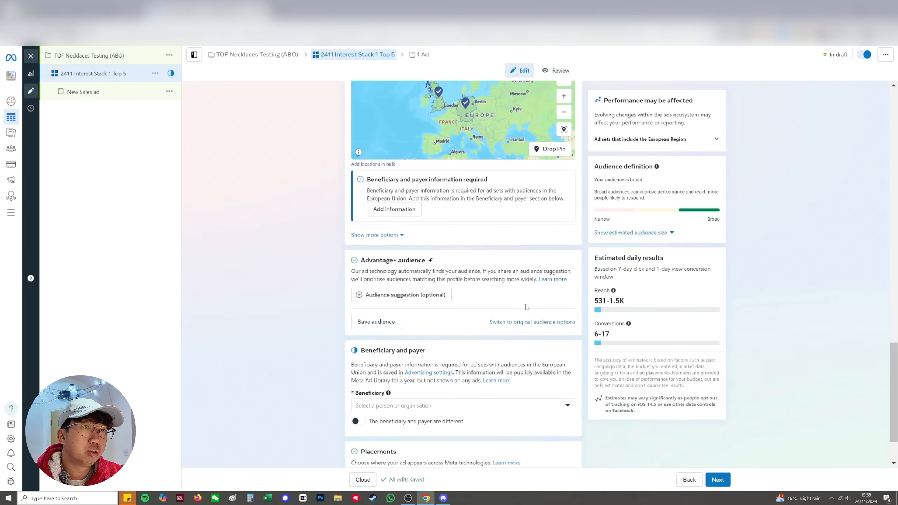
click(416, 295)
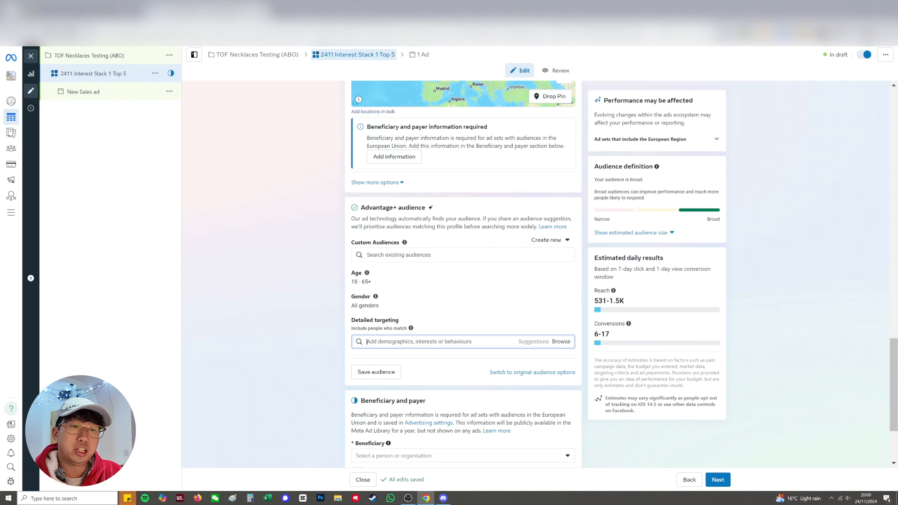
Search detailed targeting for "dog", try adding the interest "Dog training (pets)", and remove it again
text(dog)
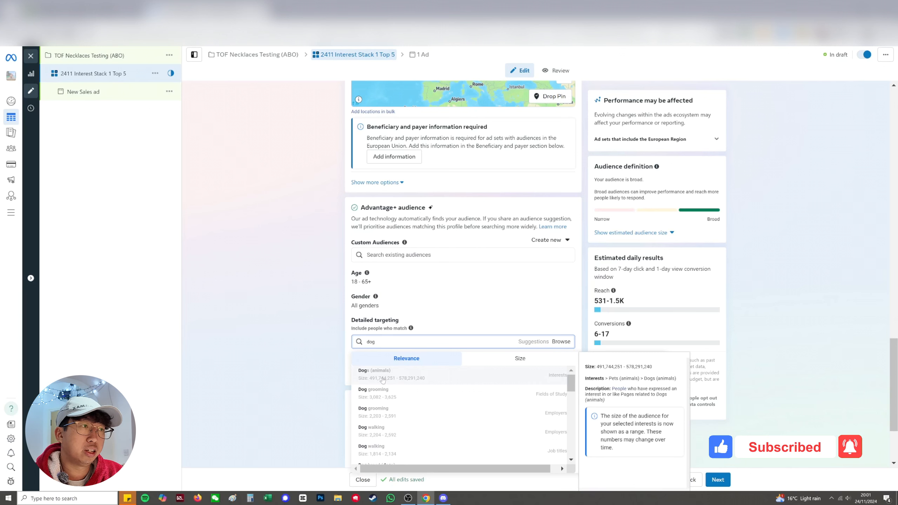
scroll(378, 407, down, 3)
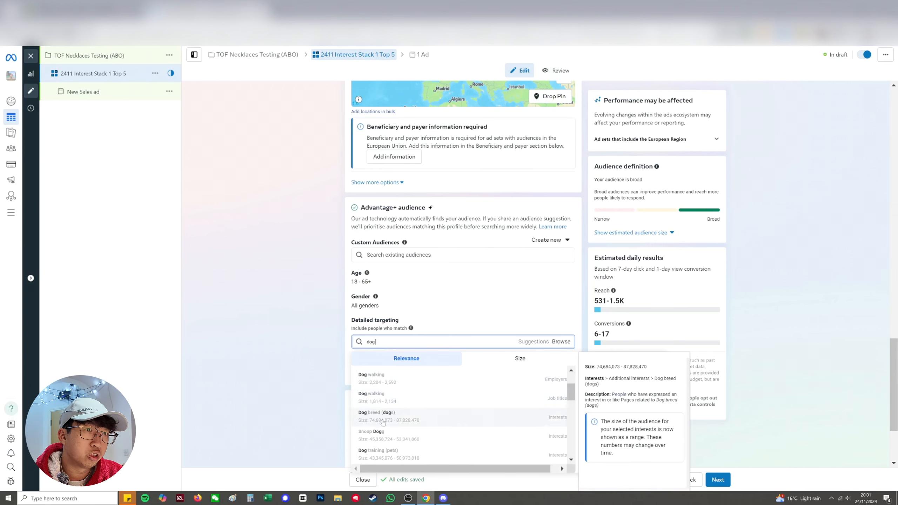
scroll(404, 421, down, 3)
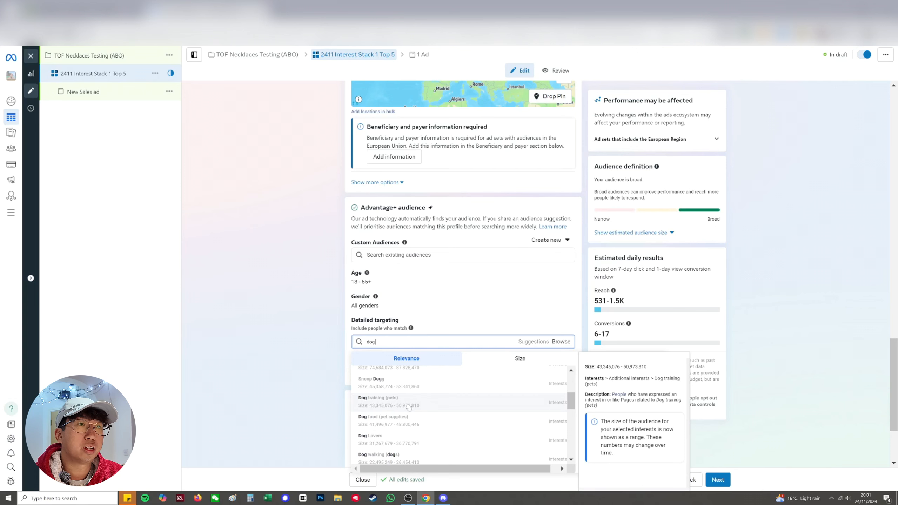
click(409, 405)
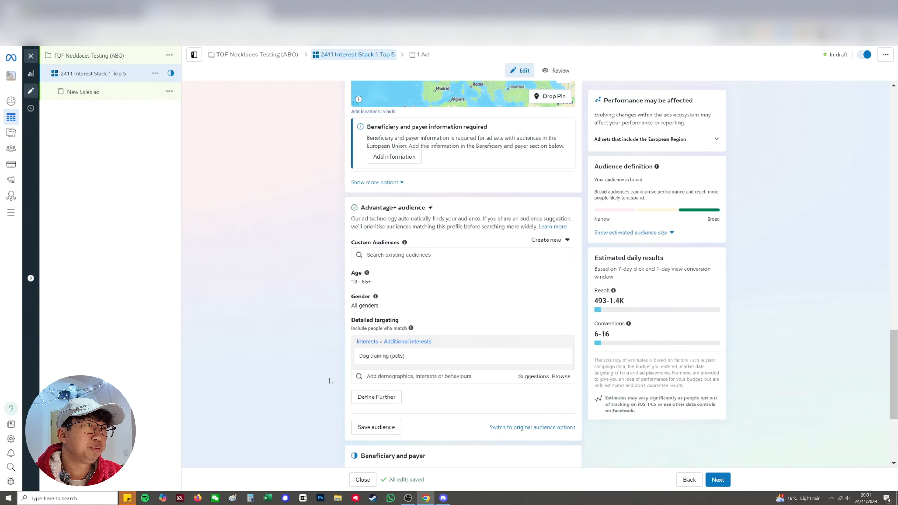
click(564, 356)
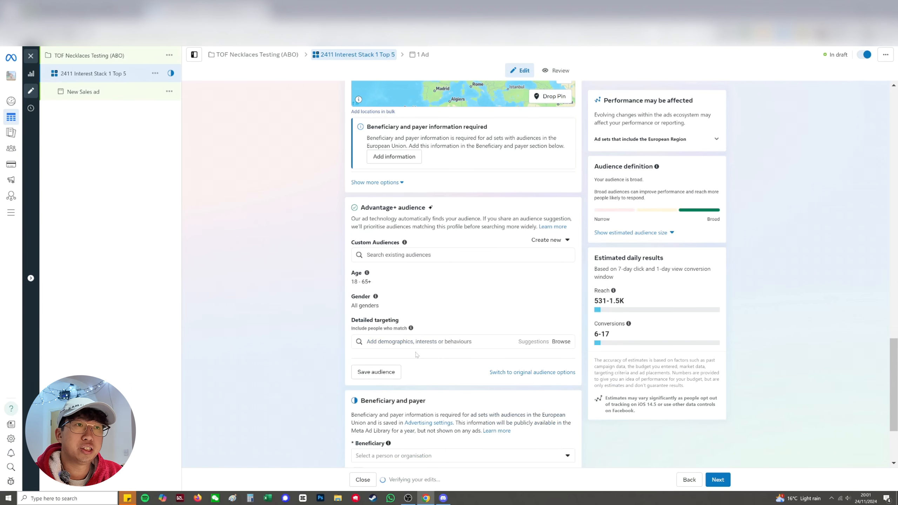
Search detailed targeting for "necklace" and add the interest "Necklace (jewellery)"
click(416, 342)
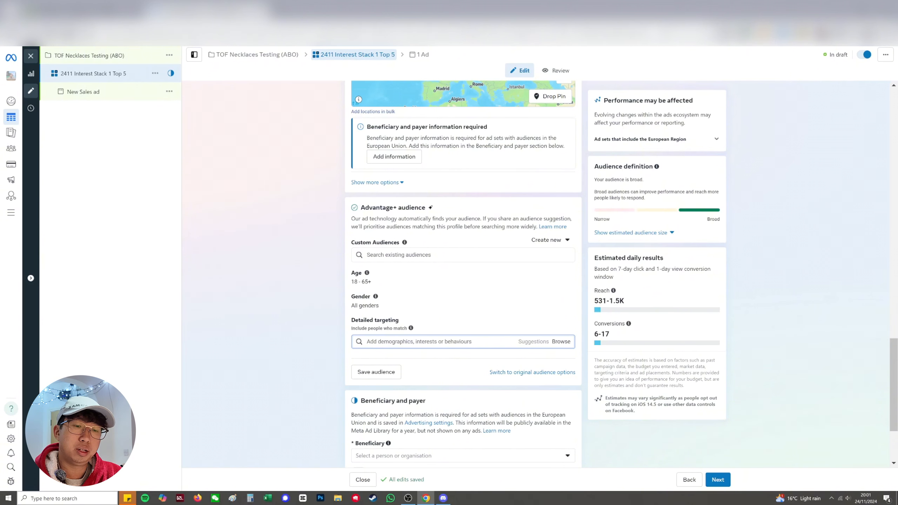
text(necklace)
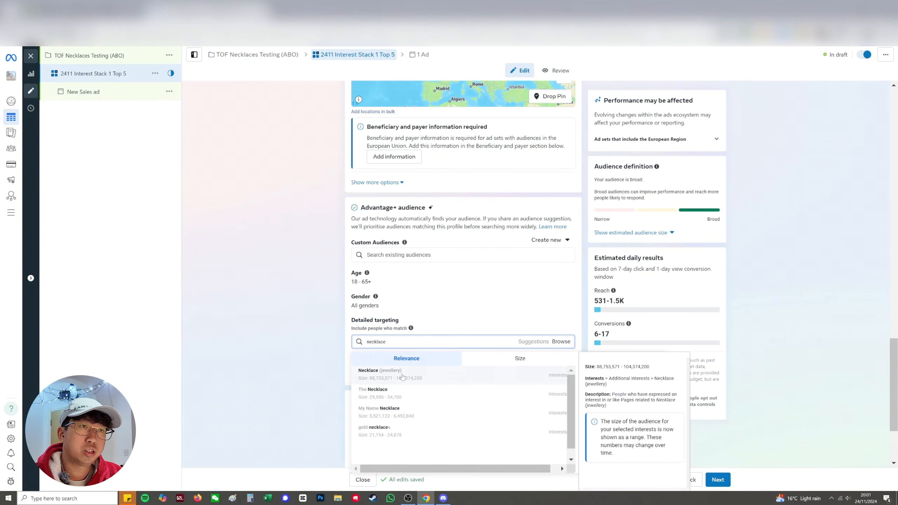
click(389, 377)
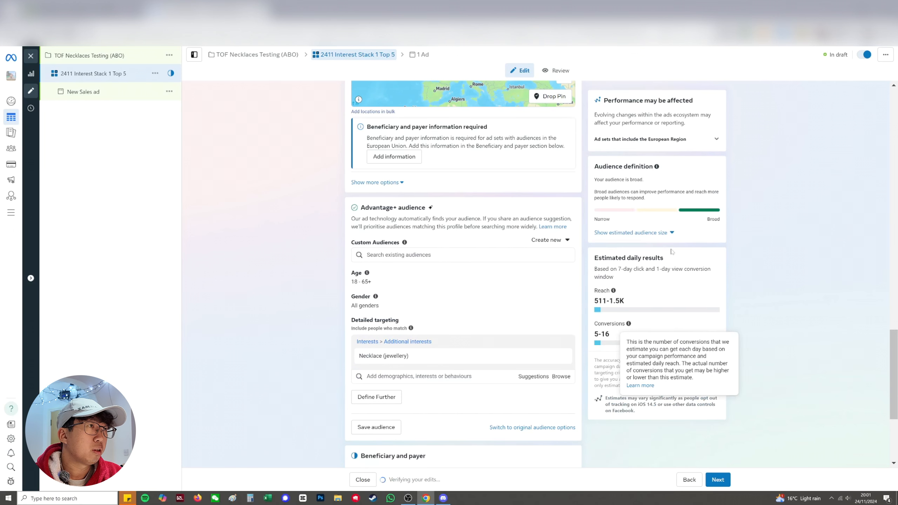
Show the estimated audience size in the audience definition and check its range
click(642, 235)
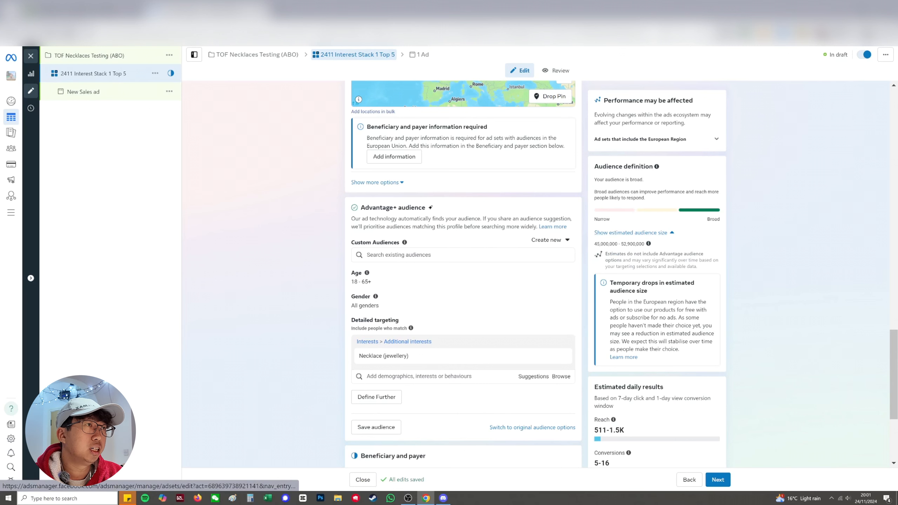
drag(594, 245, 645, 247)
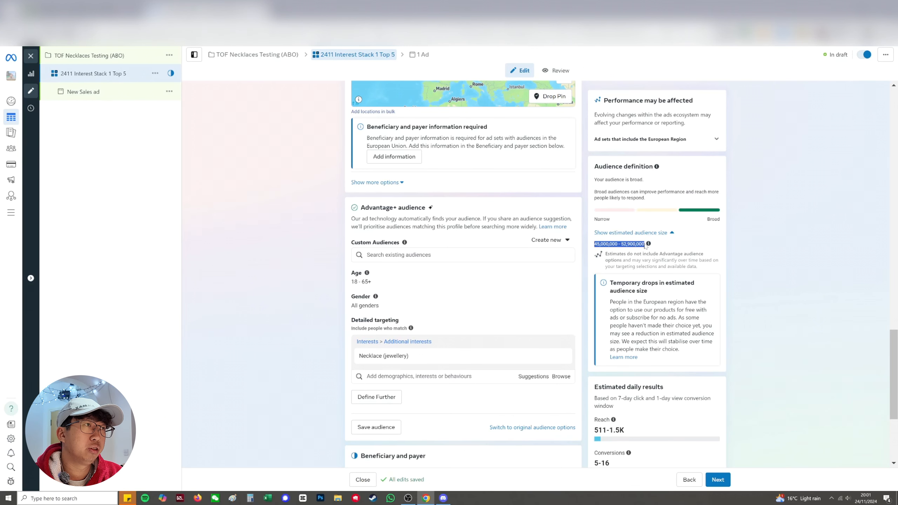
click(646, 246)
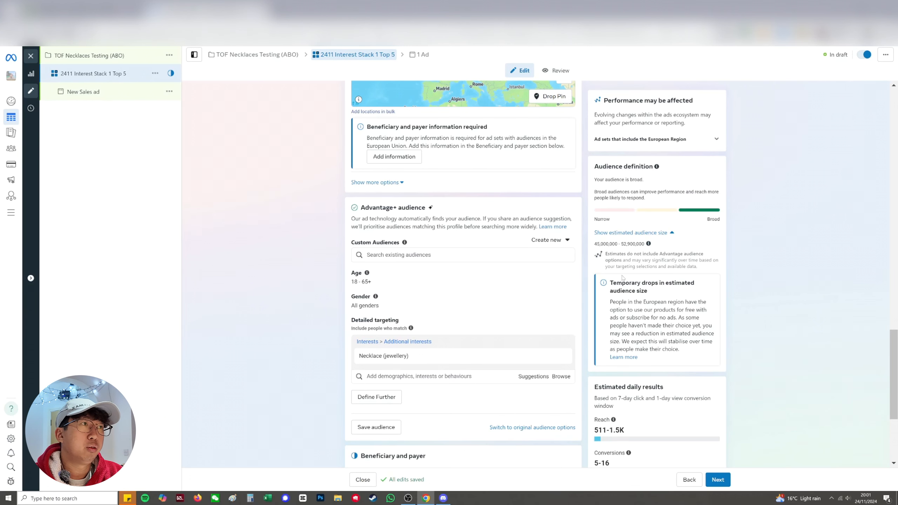
scroll(460, 301, up, 5)
scroll(460, 301, down, 5)
mouse_move(364, 352)
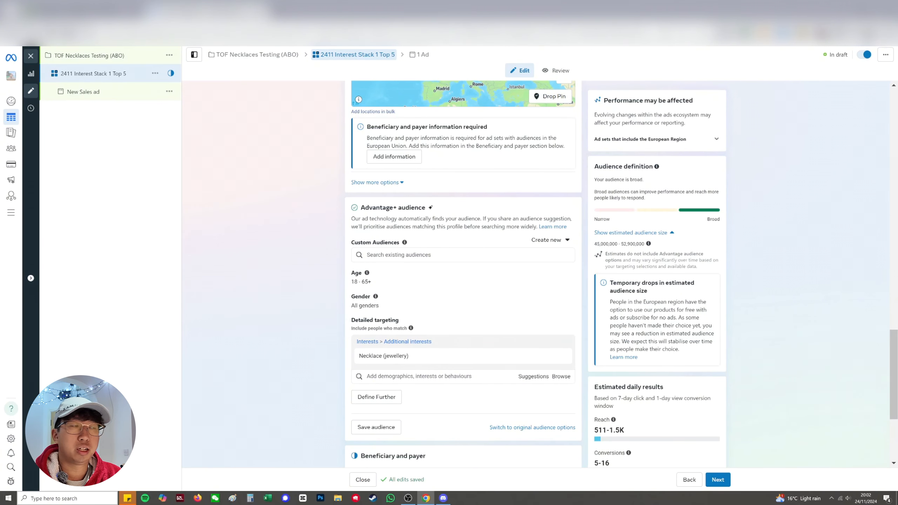
click(392, 380)
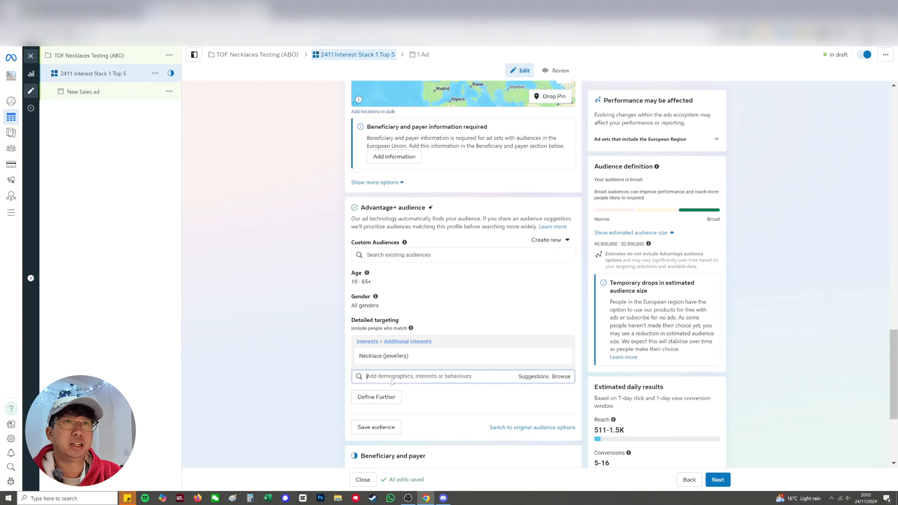
click(320, 361)
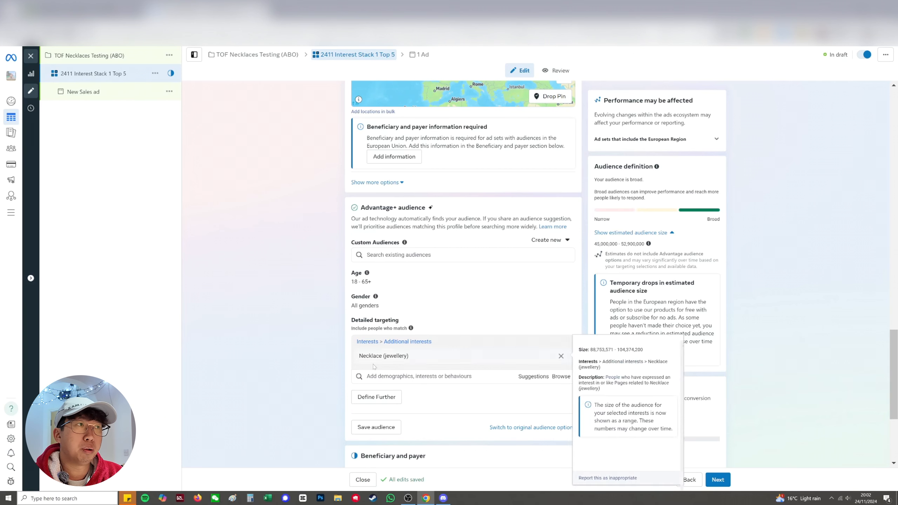
mouse_move(389, 358)
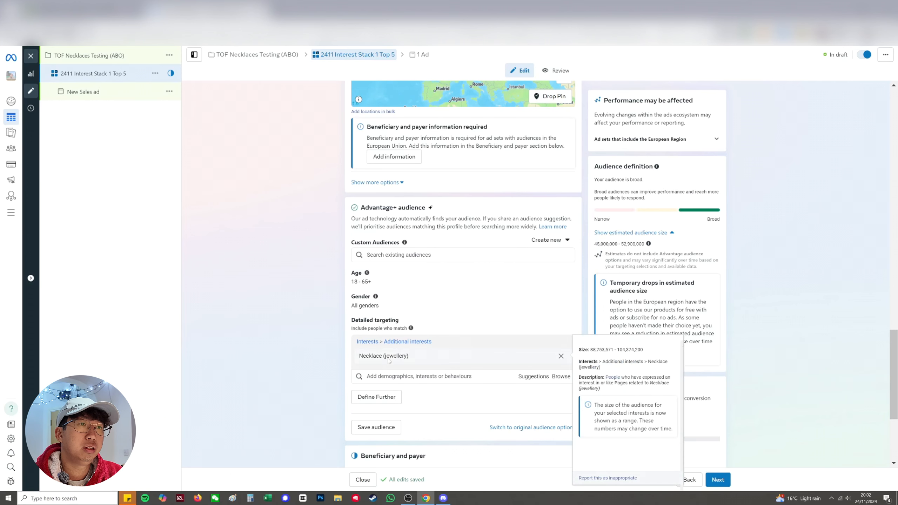
Rename the ad set as "2411 Necklaces Top 5"
scroll(416, 158, up, 15)
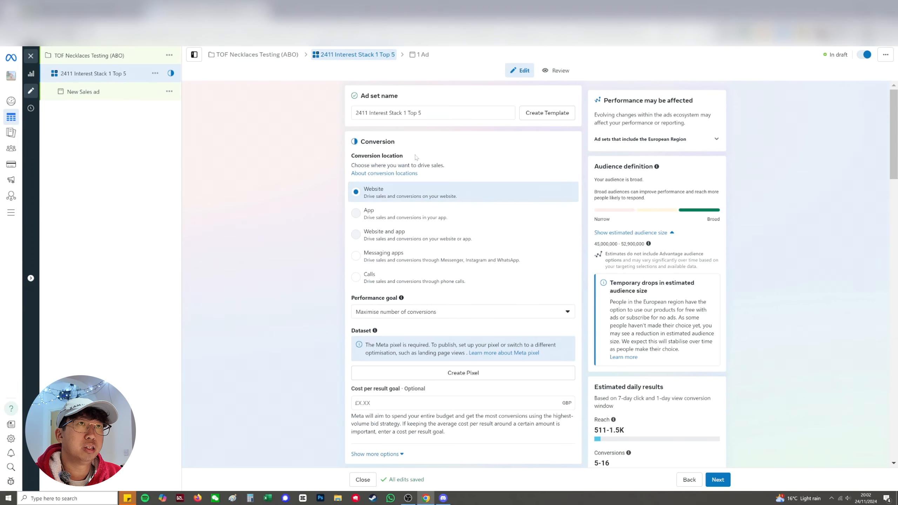
drag(370, 114, 406, 113)
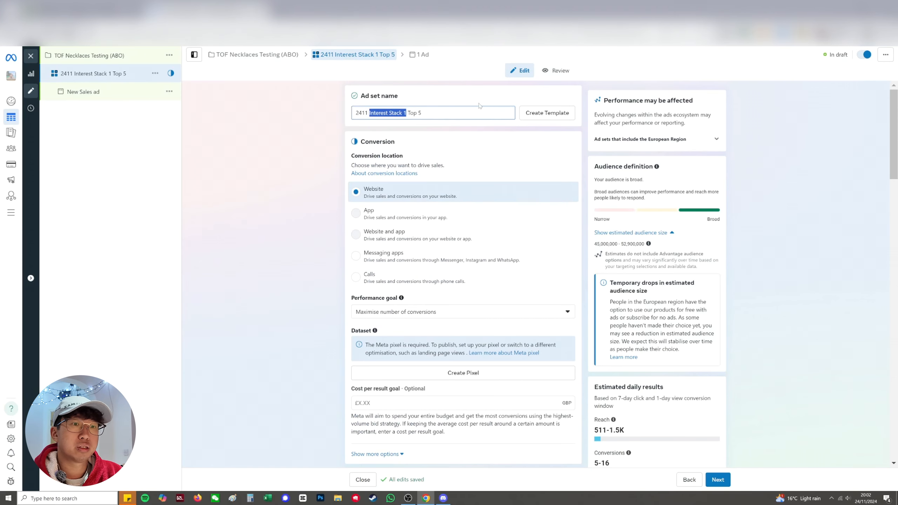
text(Necklaces)
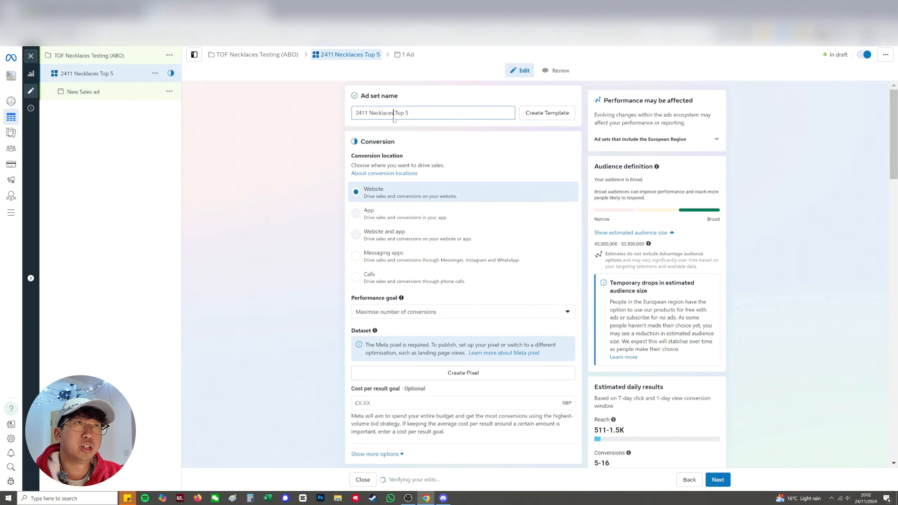
Open the new sales ad under the ad set and rename it as "Necklaces Dyn Img V1"
scroll(388, 138, down, 10)
scroll(442, 234, down, 10)
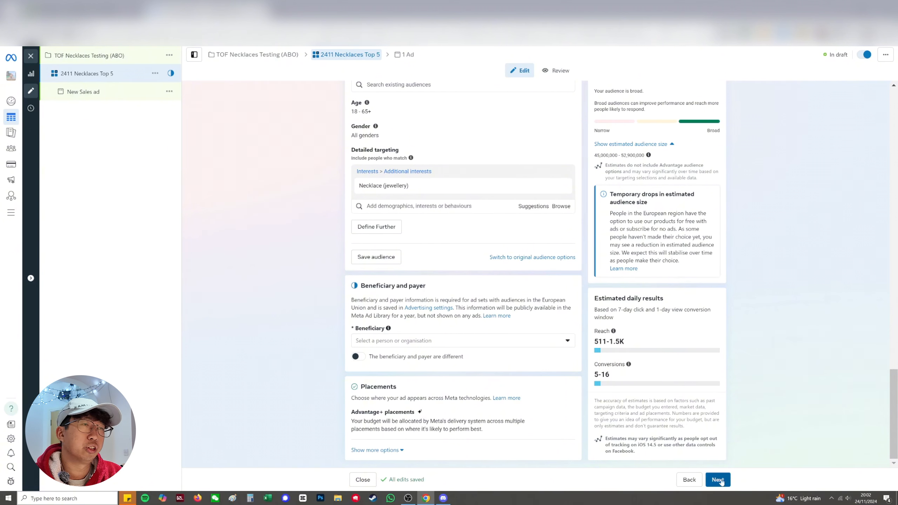
click(99, 95)
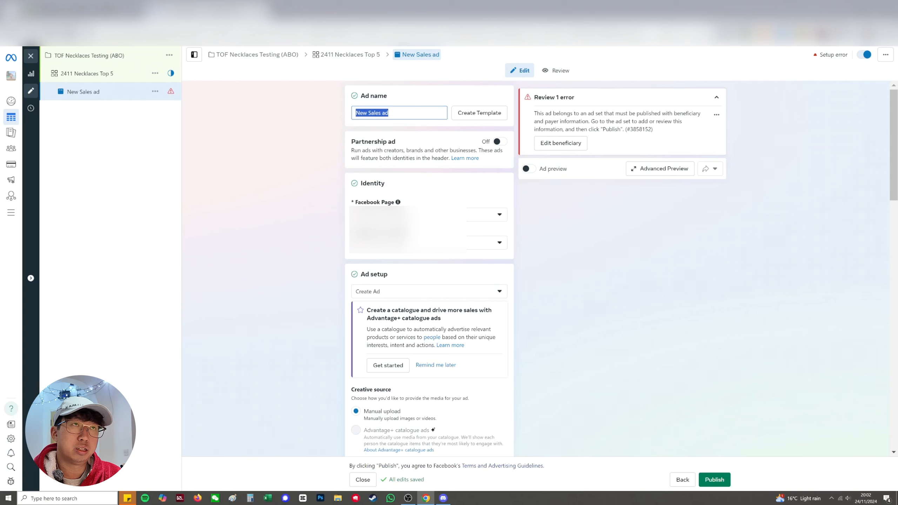
text(Necklaces )
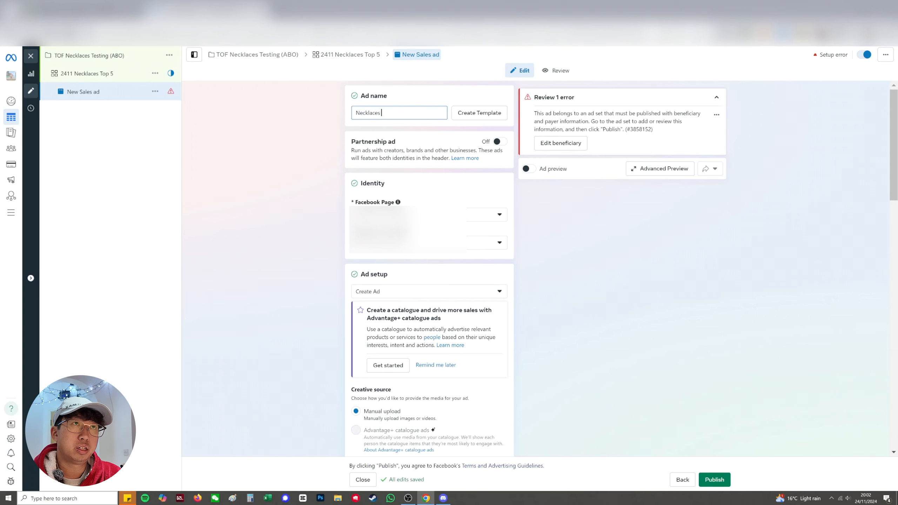
text(Dyn Img )
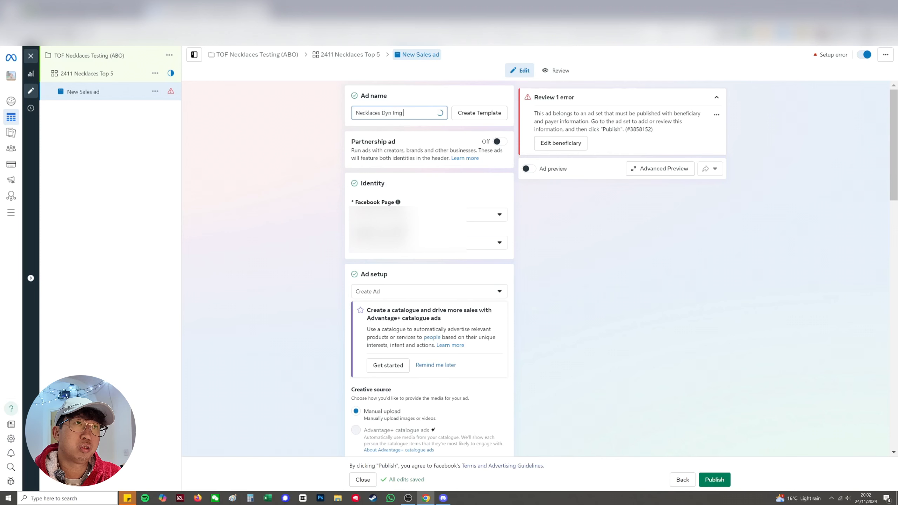
text(V1)
click(268, 168)
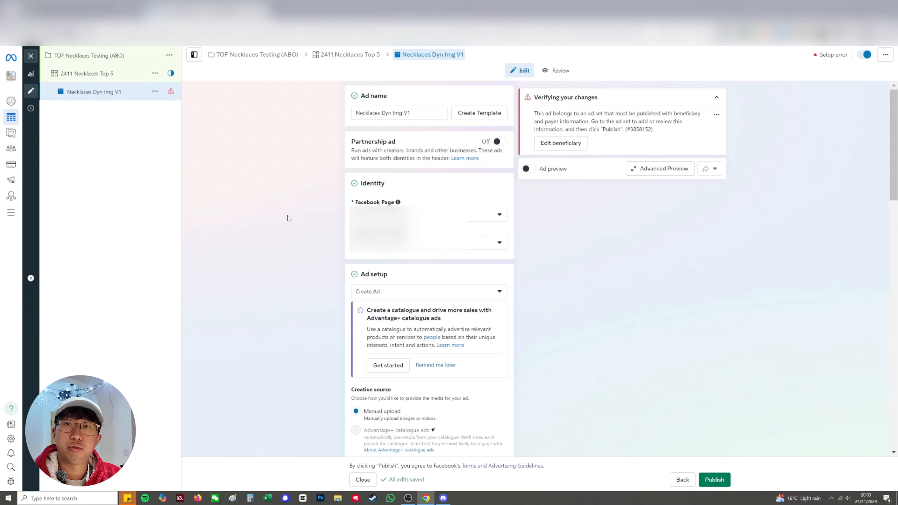
Set the ad format to Flexible and add the four necklace images from the account's media to the ad creative
scroll(312, 237, down, 6)
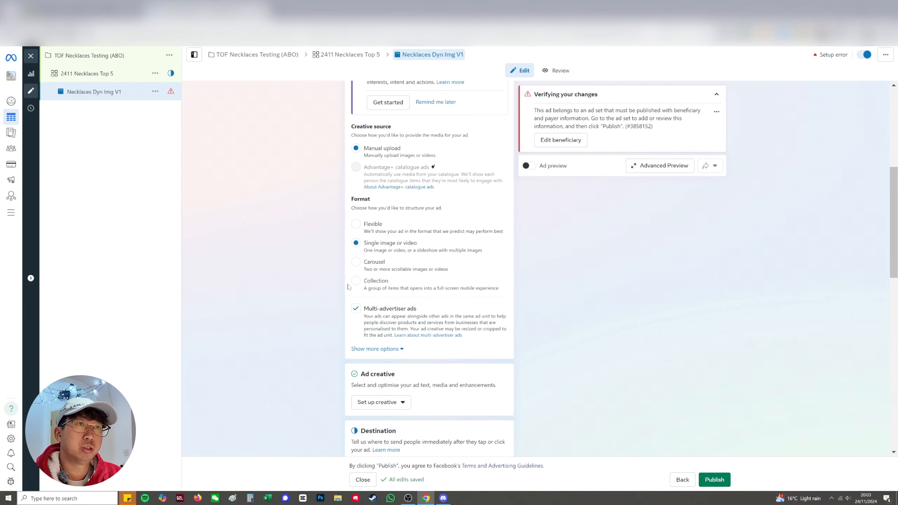
click(356, 226)
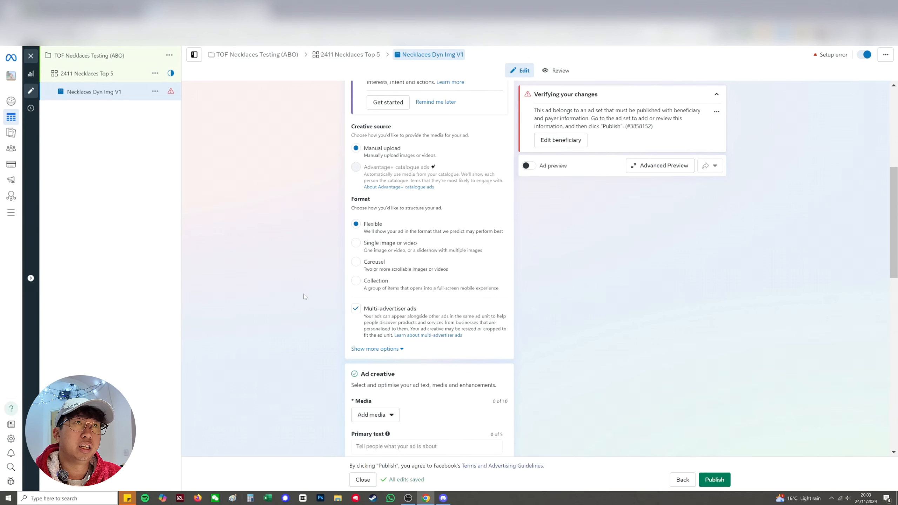
scroll(306, 297, down, 4)
scroll(307, 299, down, 1)
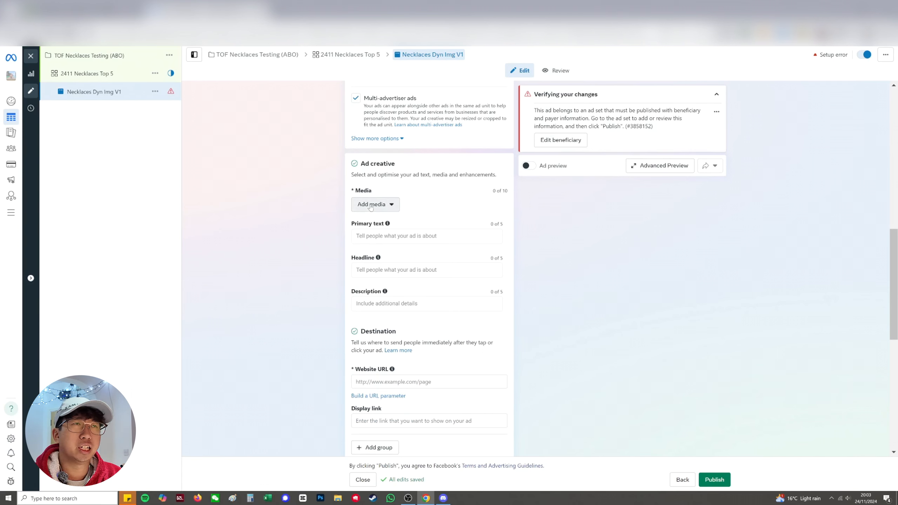
click(376, 208)
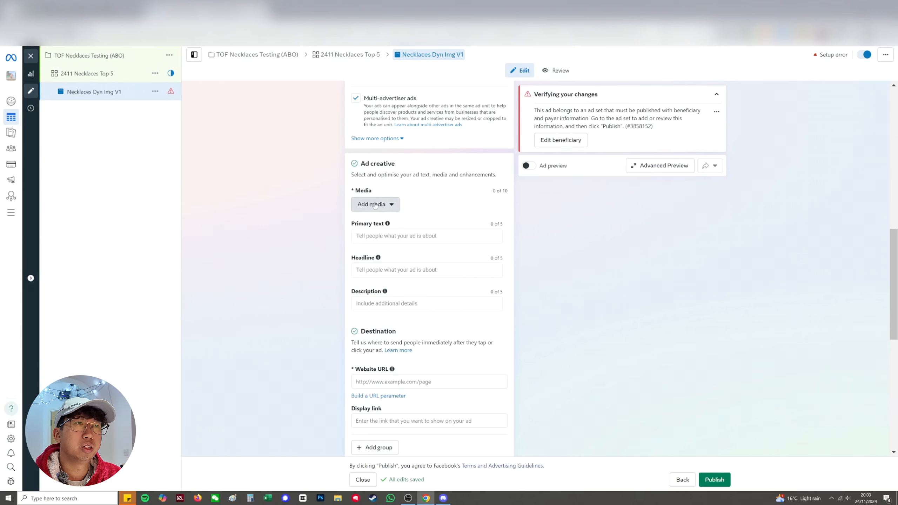
click(376, 223)
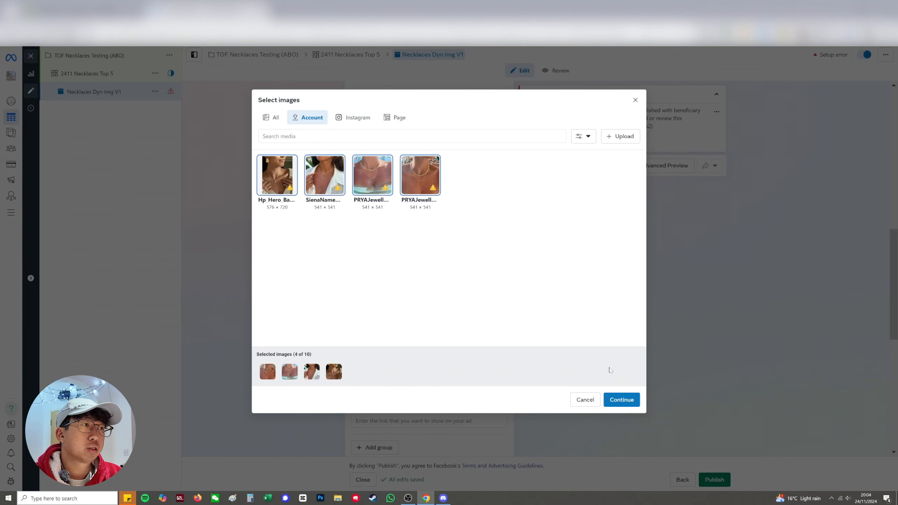
click(618, 400)
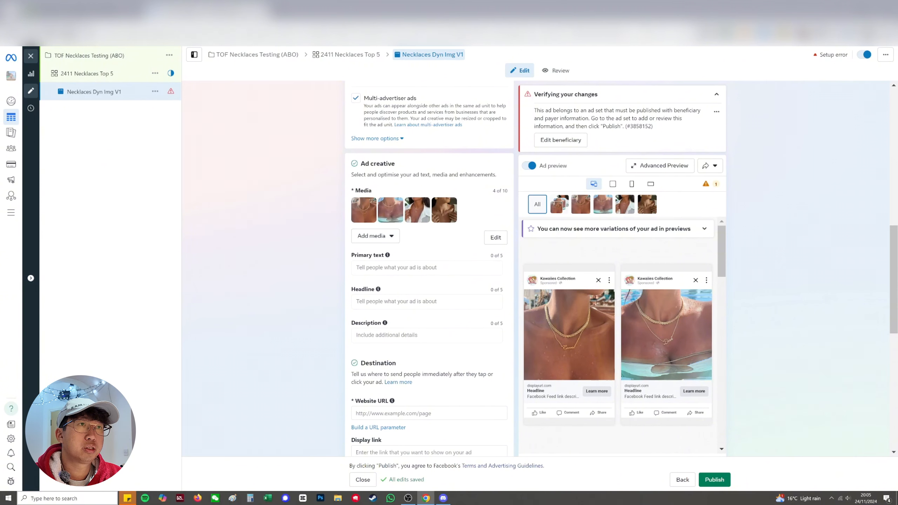
Enter the primary text as a heart-eyes emoji followed by "UP TO 50% OFF BLACK FRIDAY SALE"
click(396, 268)
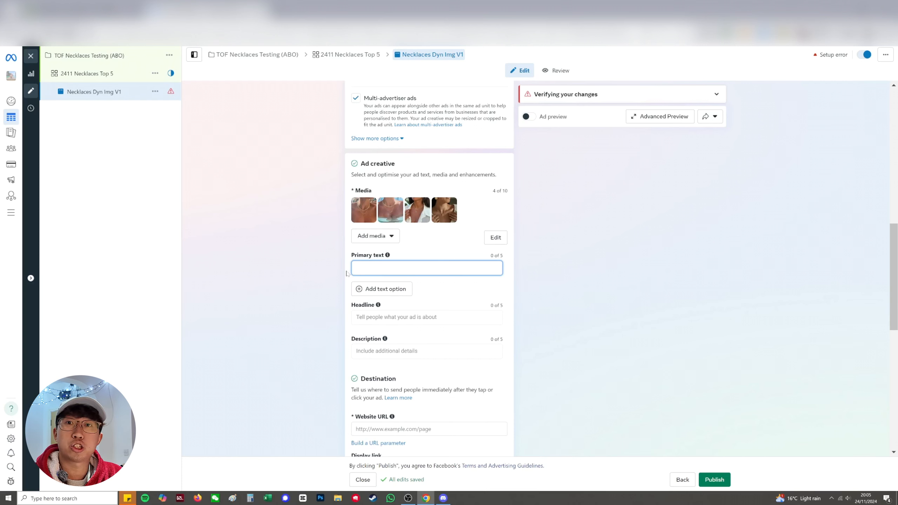
right_click(369, 270)
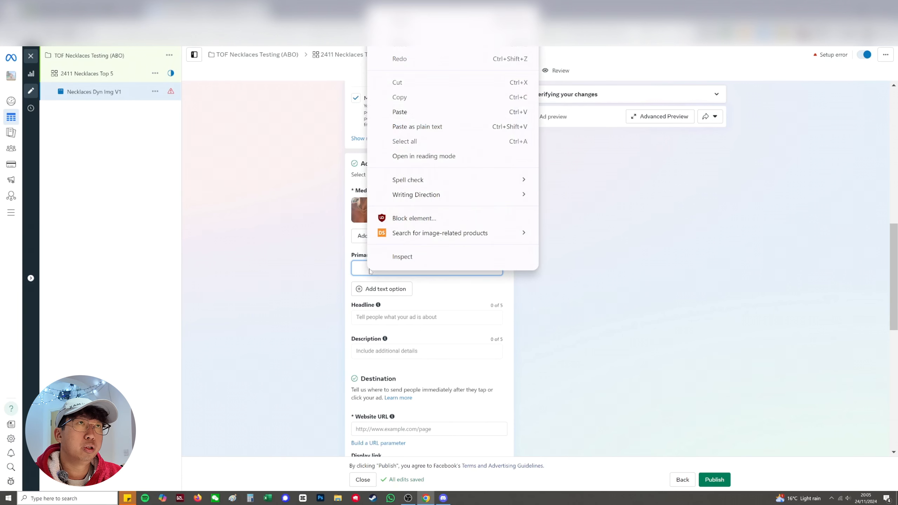
click(424, 22)
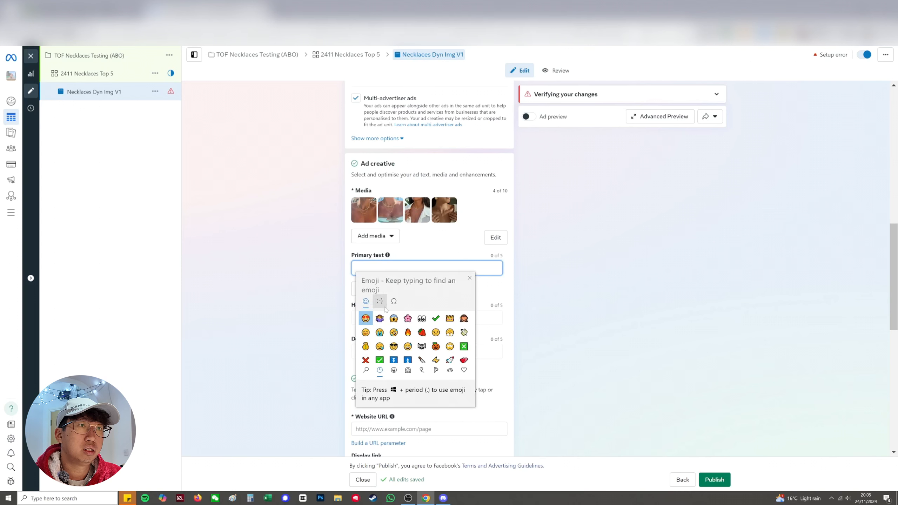
click(366, 319)
key(Escape)
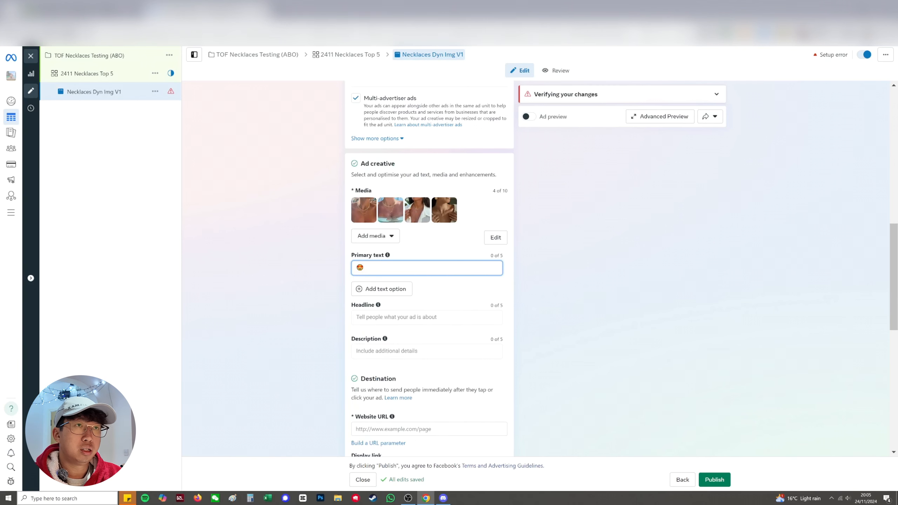
text(UP TO 50)
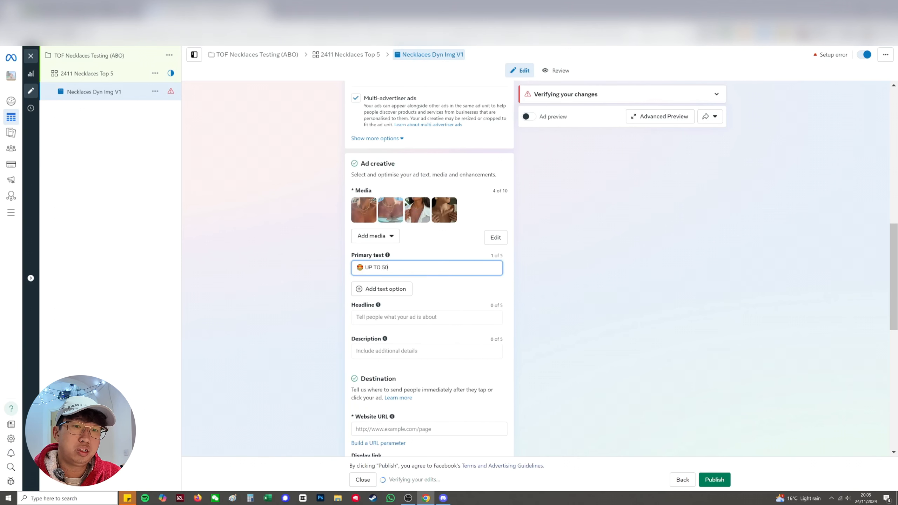
text(% OFF)
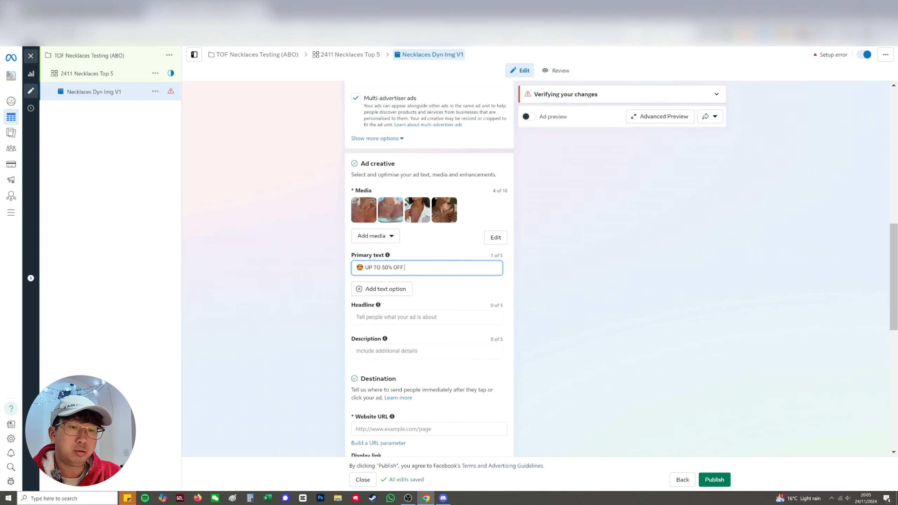
text( BLACK FRIDAY ASLE)
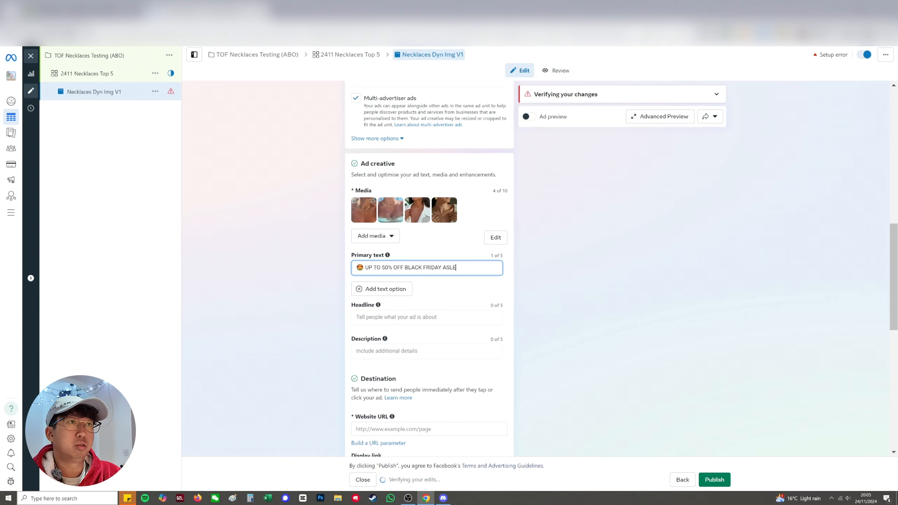
key(BackSpace)
key(BackSpace)
key(BackSpace)
key(BackSpace)
text(SALE)
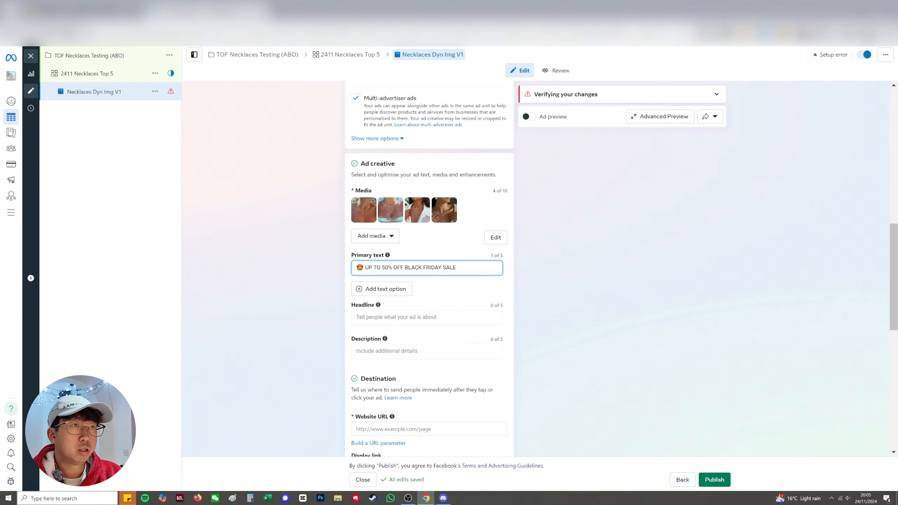
Insert a hyphen before "BLACK FRIDAY SALE" in the primary text and copy the heart-eyes emoji to the end of the line
key(ctrl+Left)
key(ctrl+Left)
key(ctrl+Left)
text(-)
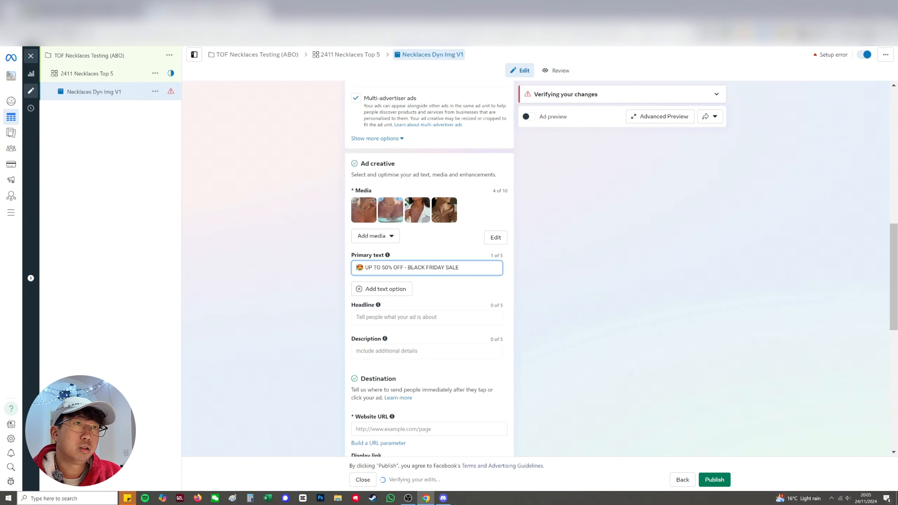
key(shift+Right)
key(ctrl+c)
key(End)
key(ctrl+v)
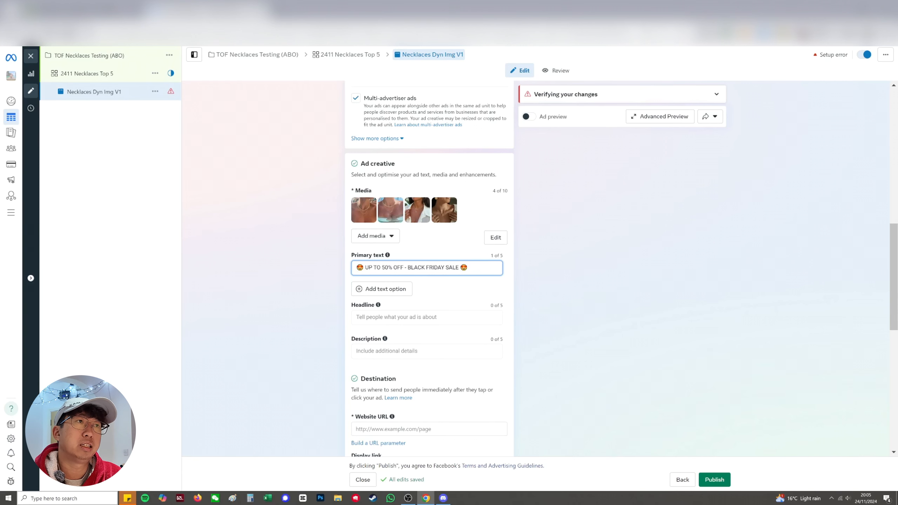
Add "Gift the perfect jewellery to your loved ones this Christmas!" after the Black Friday sale line in the primary text
key(ctrl+a)
text(perfect)
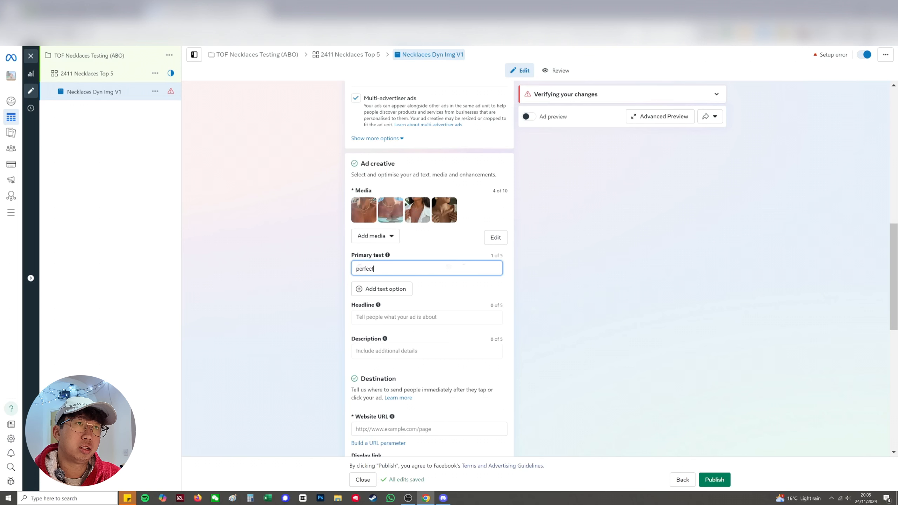
text( jewellery )
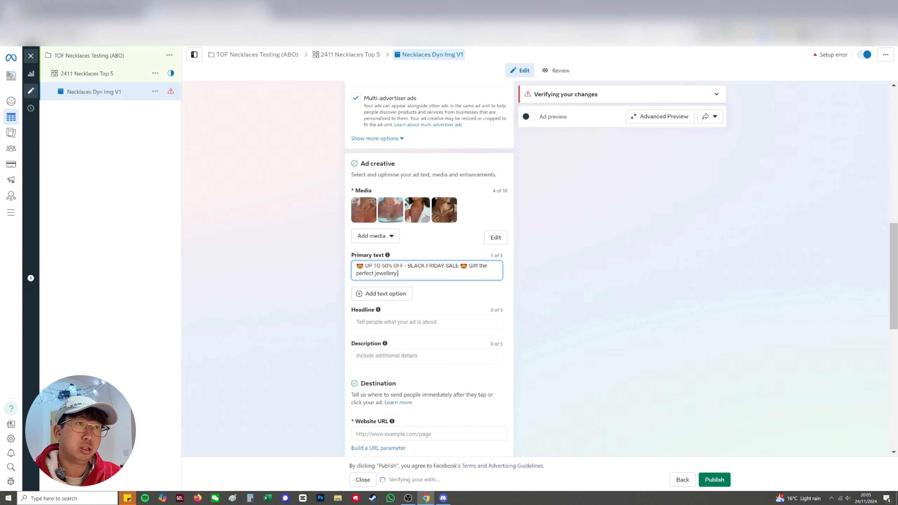
text(to your loved ones)
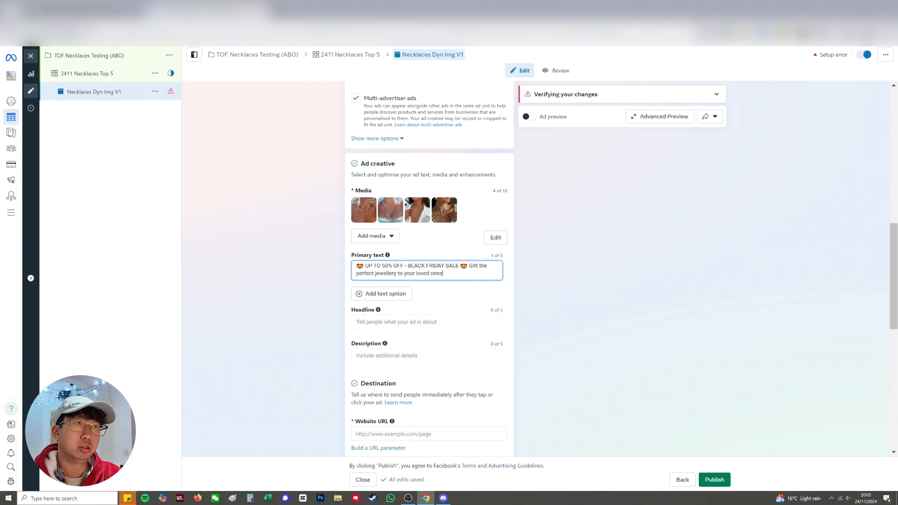
text( this Chri)
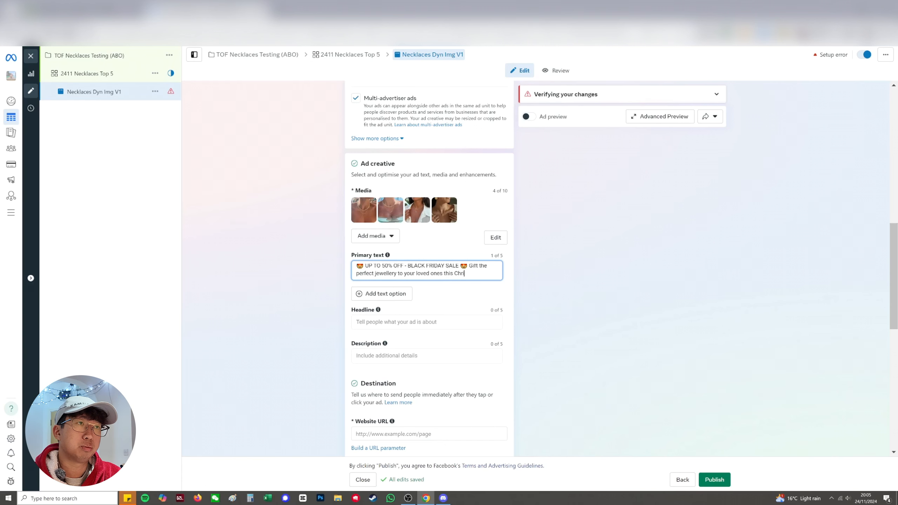
text(stmas! Fr)
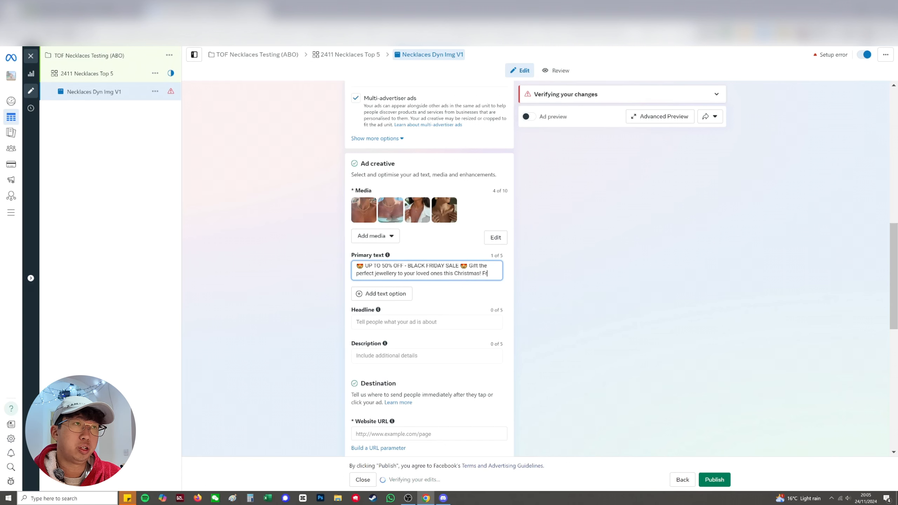
Add a new line reading "Free worldwide tracked shipping available." at the end of the primary text
key(Return)
text(Free world)
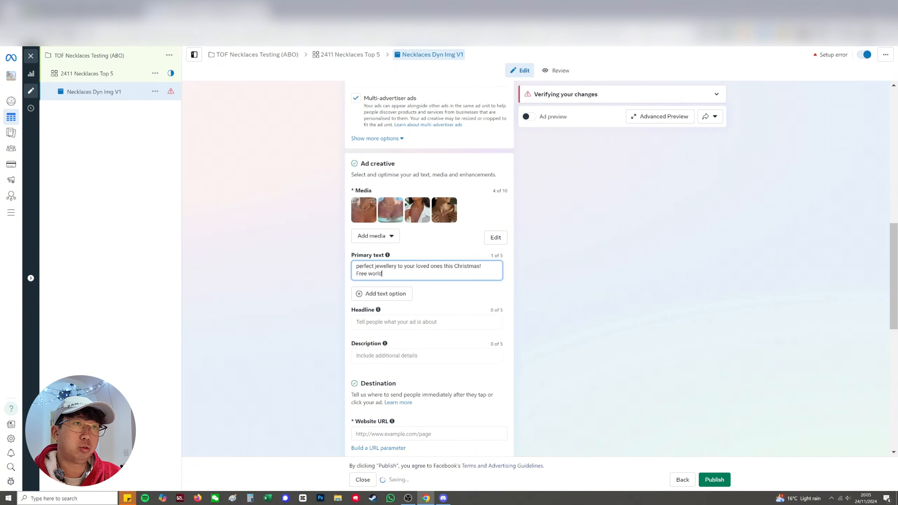
text(wide tracke)
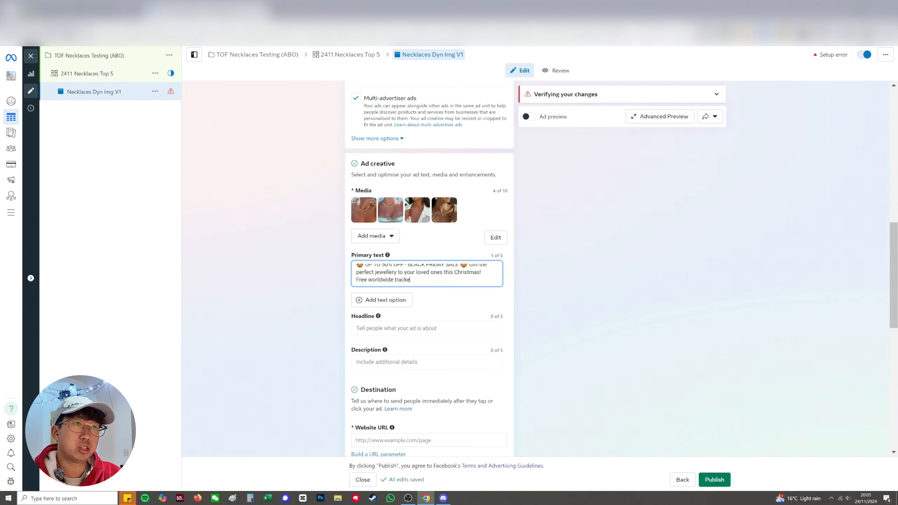
text(d shipping available.)
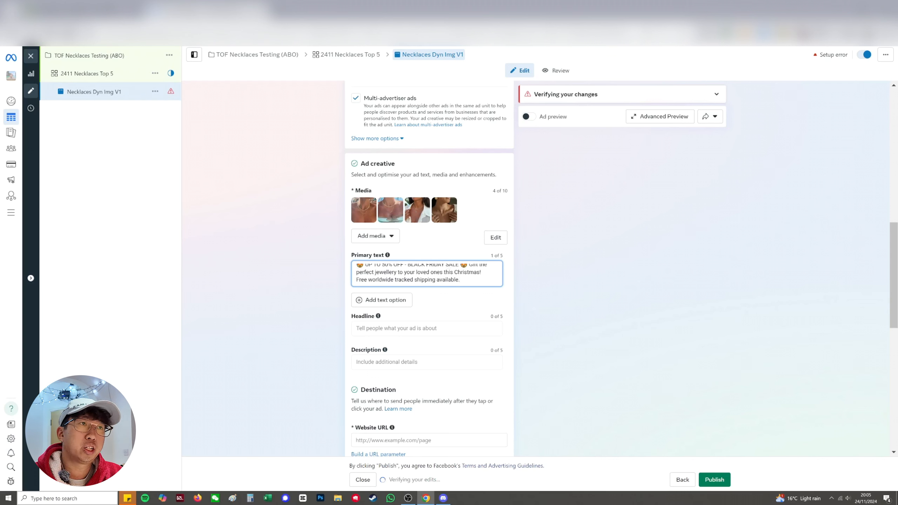
click(563, 285)
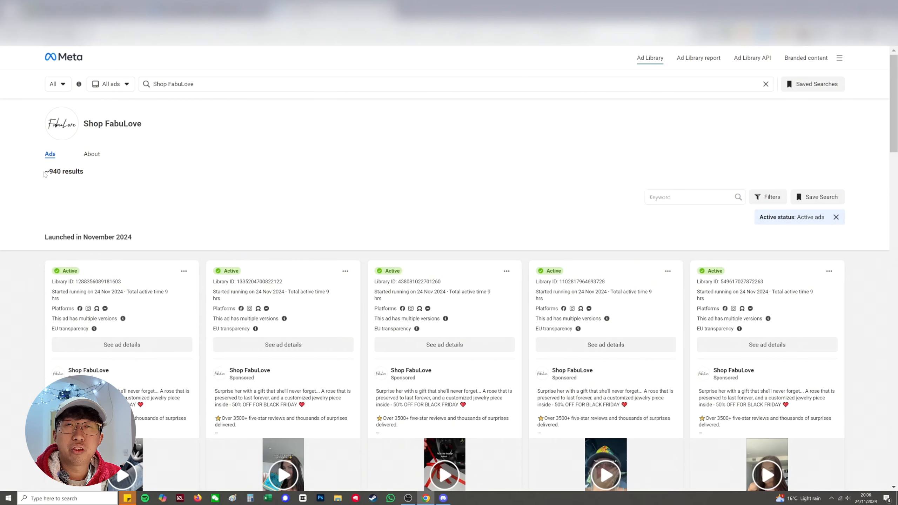
Examine Shop FabuLove's active ads in the Meta Ad Library, including how many are running and how their ad copy is worded
drag(44, 173, 86, 173)
click(88, 175)
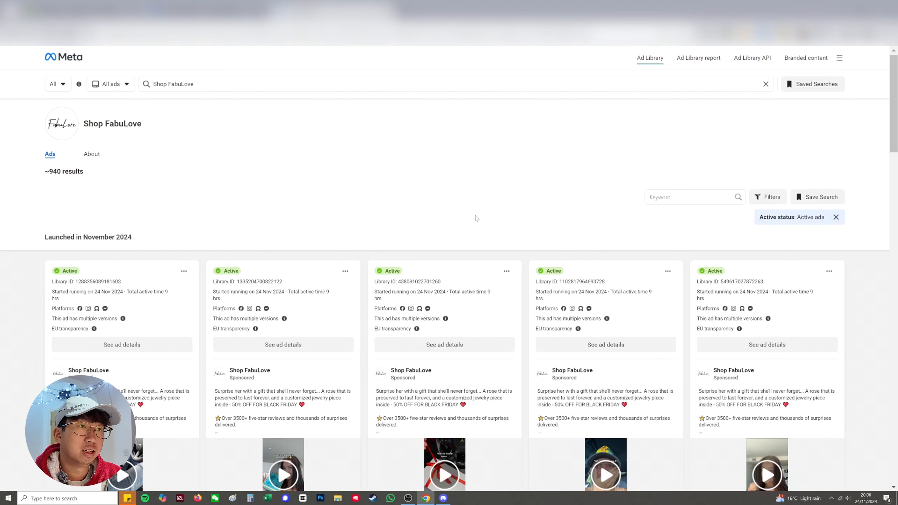
scroll(149, 282, down, 6)
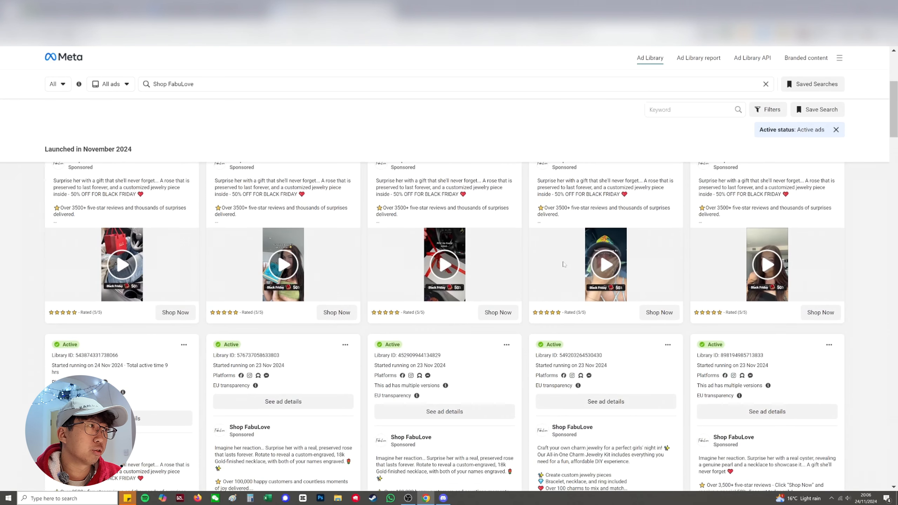
scroll(641, 262, down, 3)
scroll(642, 263, down, 5)
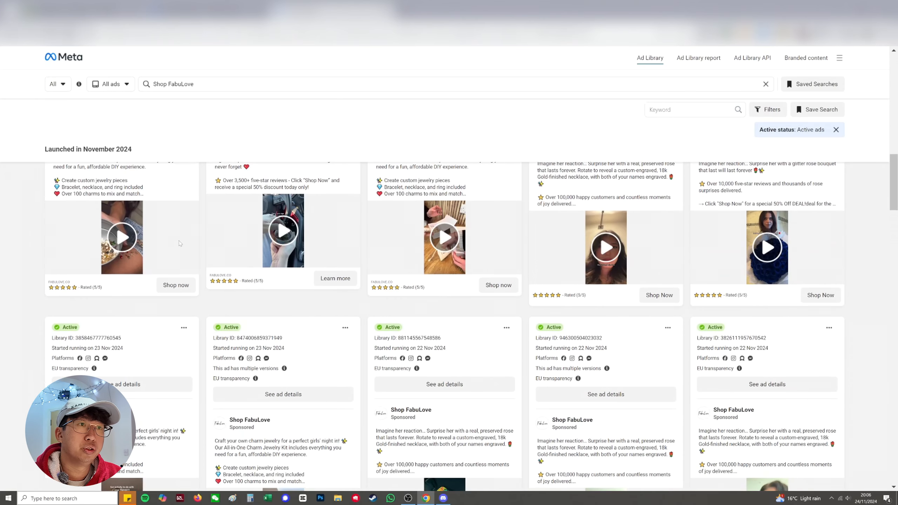
scroll(509, 299, up, 3)
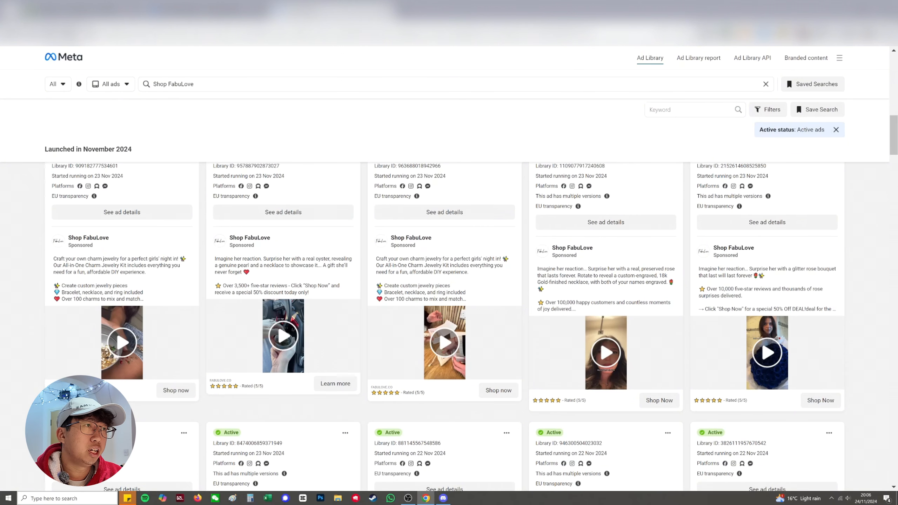
drag(539, 268, 595, 270)
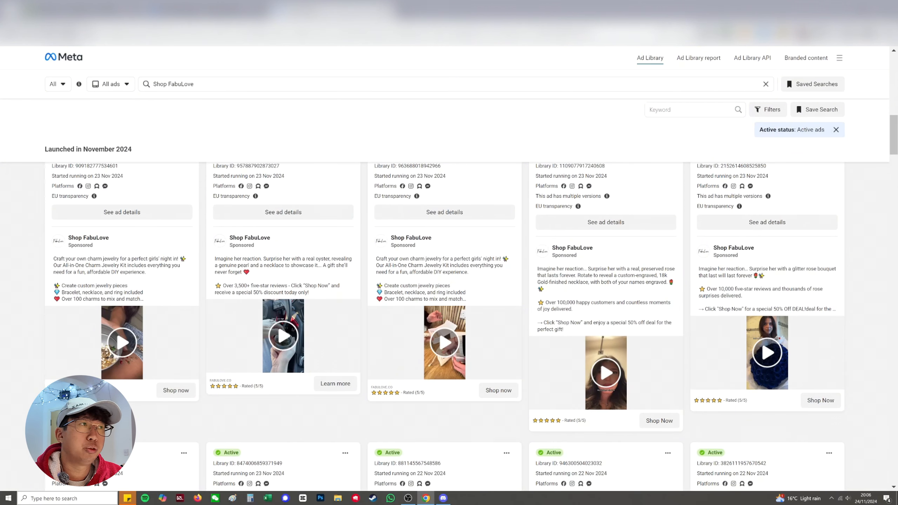
scroll(431, 260, down, 20)
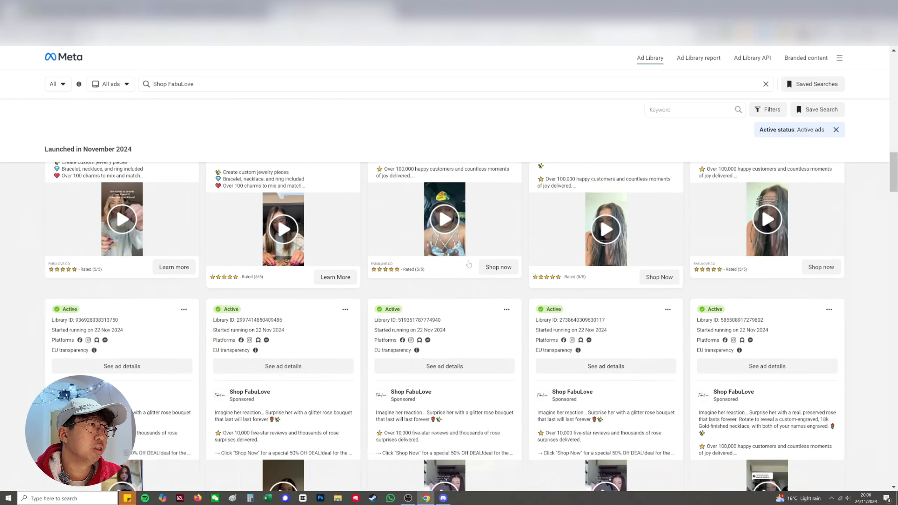
scroll(431, 259, down, 2)
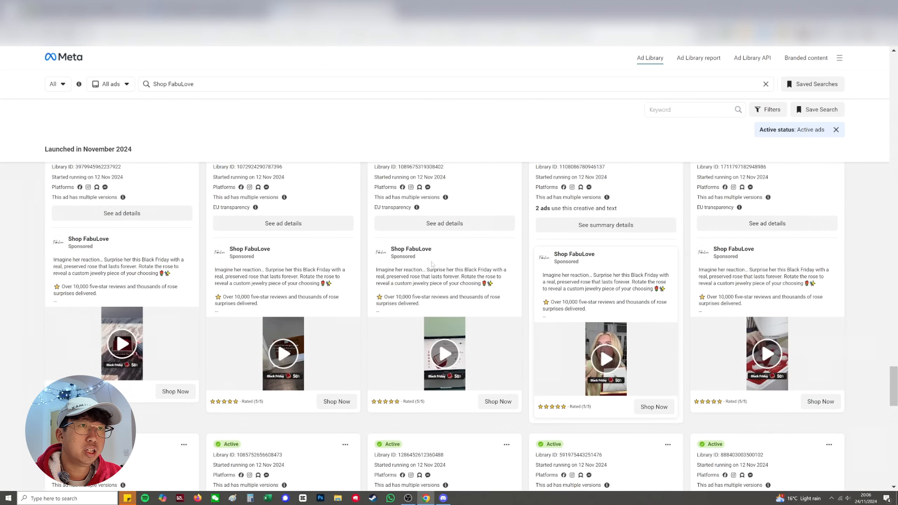
Copy the full text of a FabuLove Black Friday rose ad and paste it into a second primary text option in Ads Manager
drag(375, 270, 502, 283)
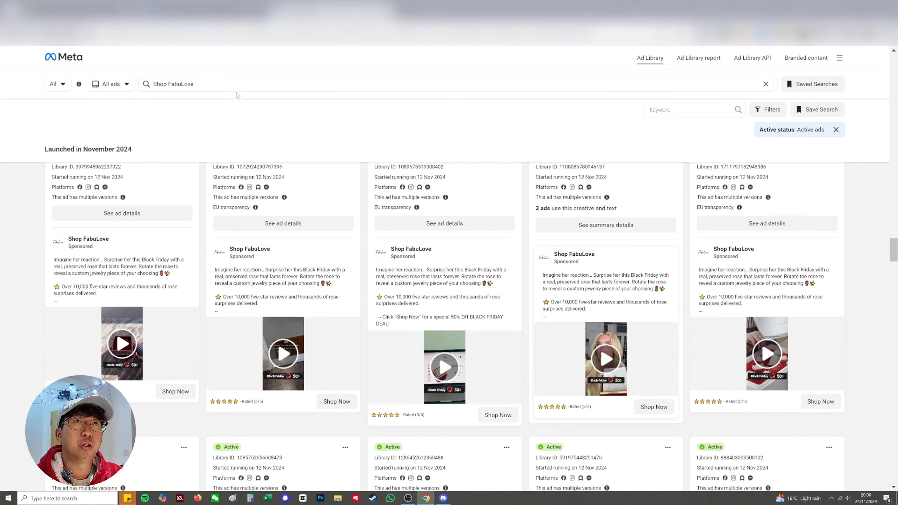
drag(376, 270, 402, 324)
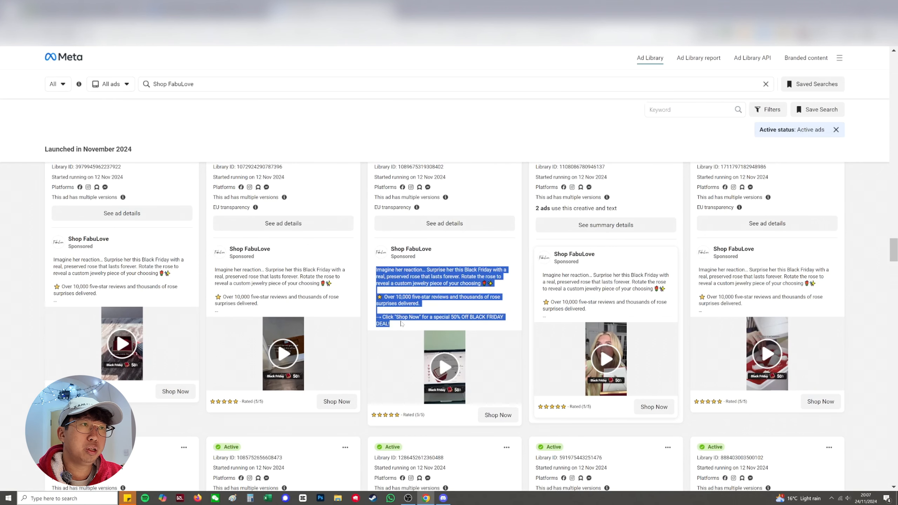
click(213, 10)
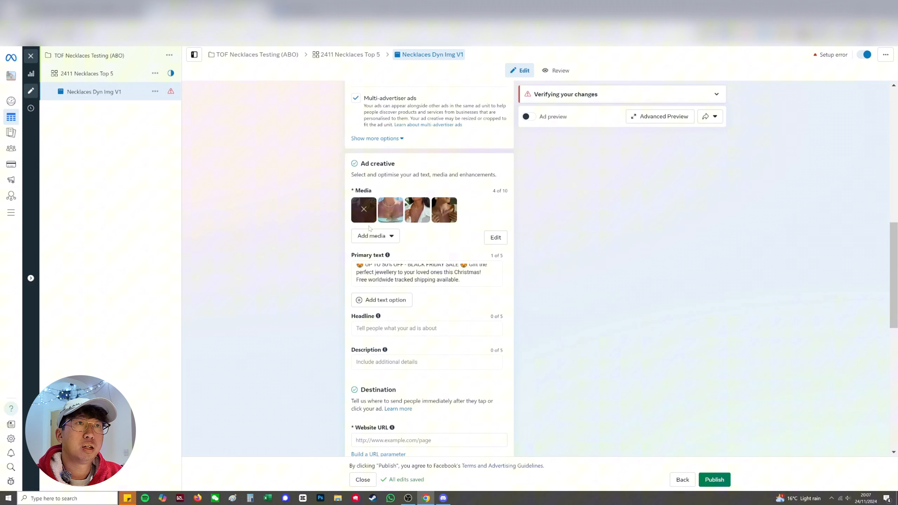
click(382, 301)
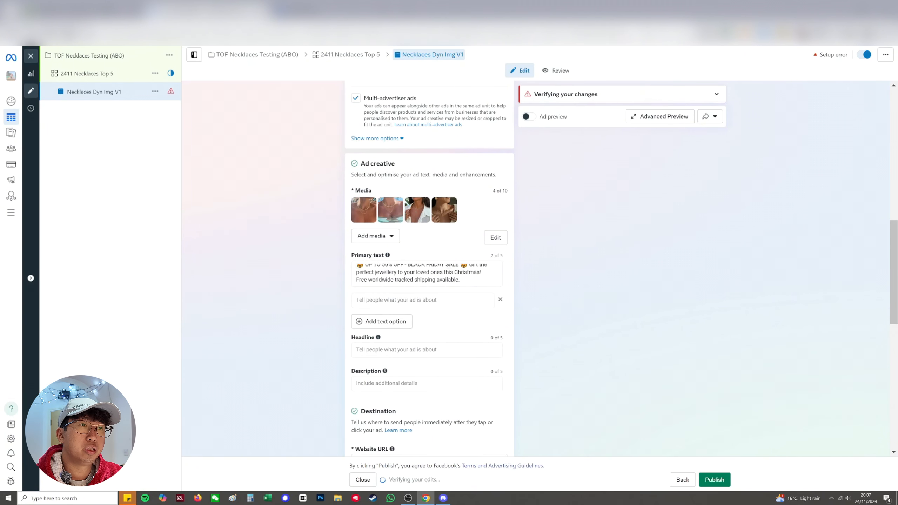
text(Rotate the rose to reveal a custom jewelry piece of your choosing 🌹✨  ⭐ Over 10,000 five-star reviews and thousands of rose surprises delivered.  → Click "Shop Now" for a special 50% Off BLACK FRIDAY DEAL!)
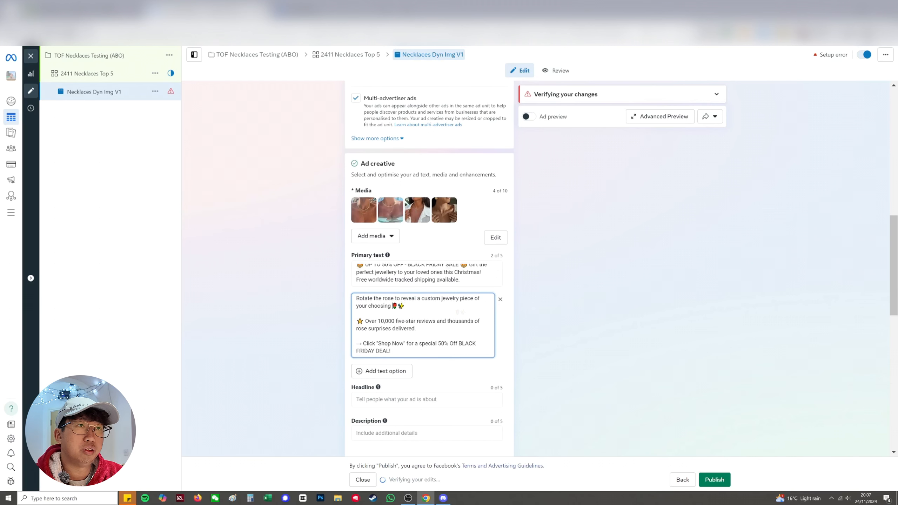
click(356, 299)
text(Imagine her reaction... Surprise her this Black Friday with a real, preserved rose that lasts forever.)
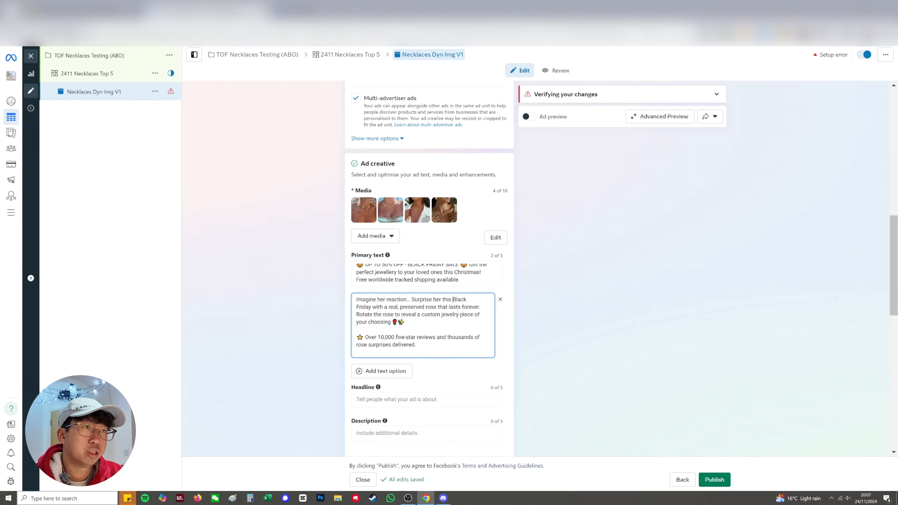
Replace "a real, preserved rose that lasts forever" with "the perfect necklace" in the second primary text
drag(479, 307, 389, 307)
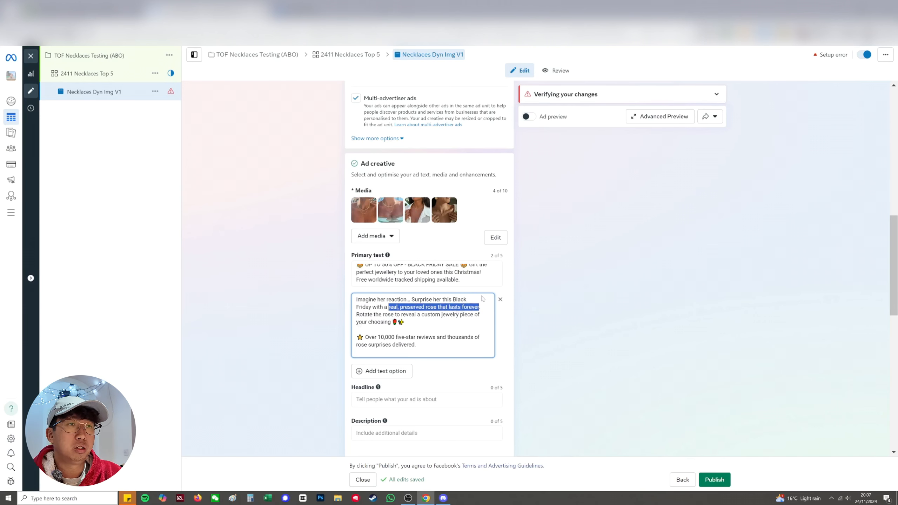
key(BackSpace)
key(BackSpace)
key(BackSpace)
text(the perfect )
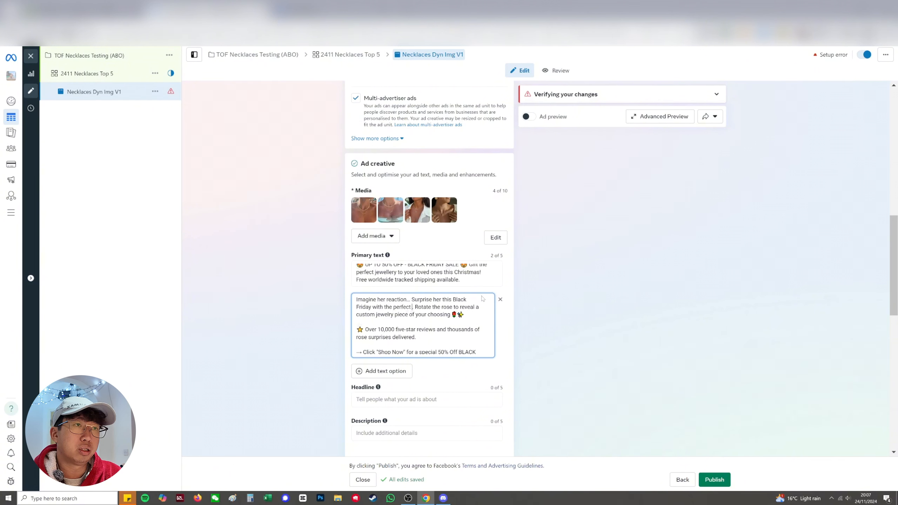
text(necklace.)
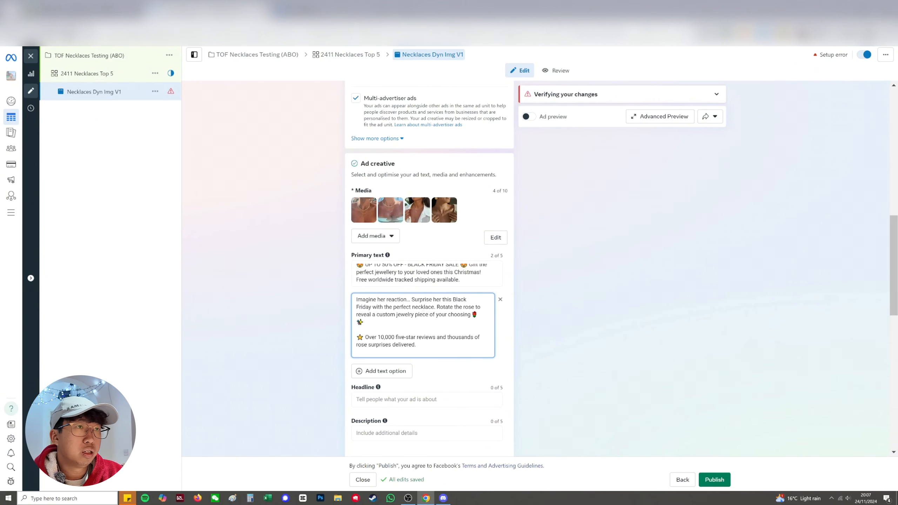
Delete the sentence "Rotate the rose to reveal a custom jewelry piece of your choosing" and its rose emoji from the second primary text
drag(435, 306, 473, 315)
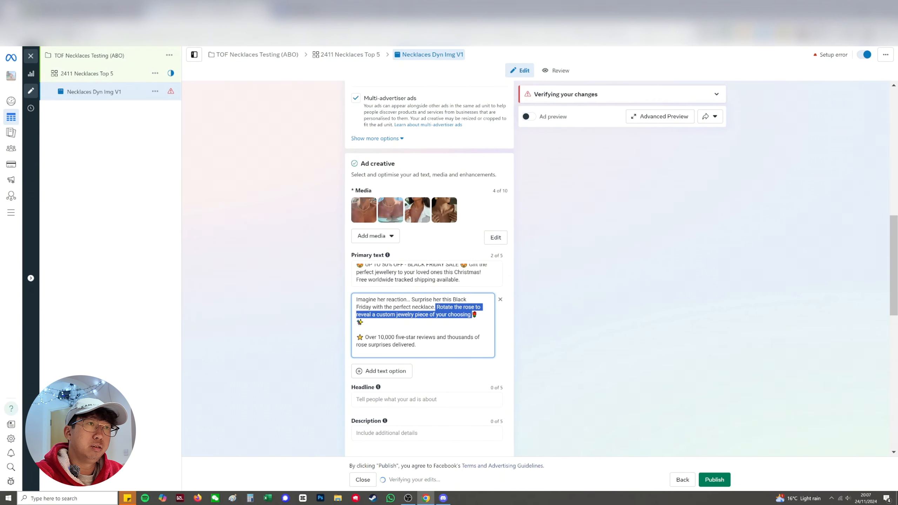
key(BackSpace)
key(Delete)
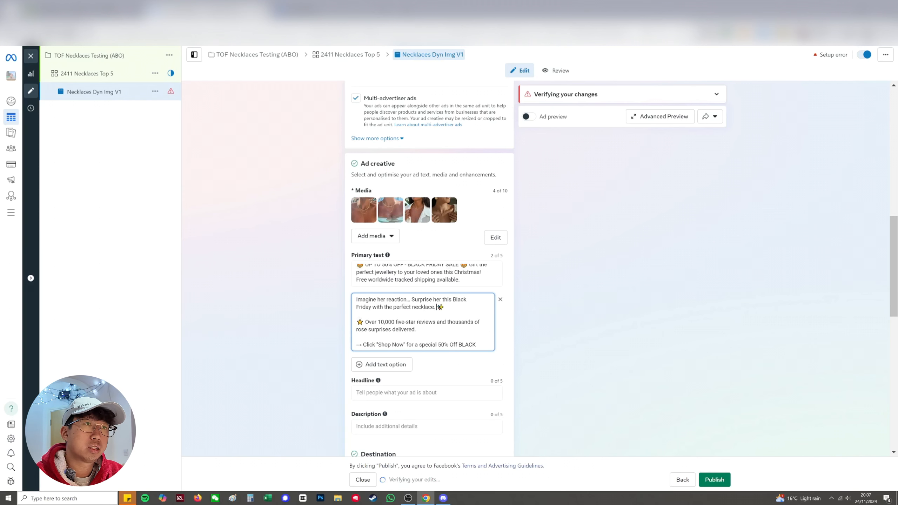
Set the five-star review count in the second primary text to 1,000 and replace "rose" with "necklace" before "surprises delivered"
click(433, 322)
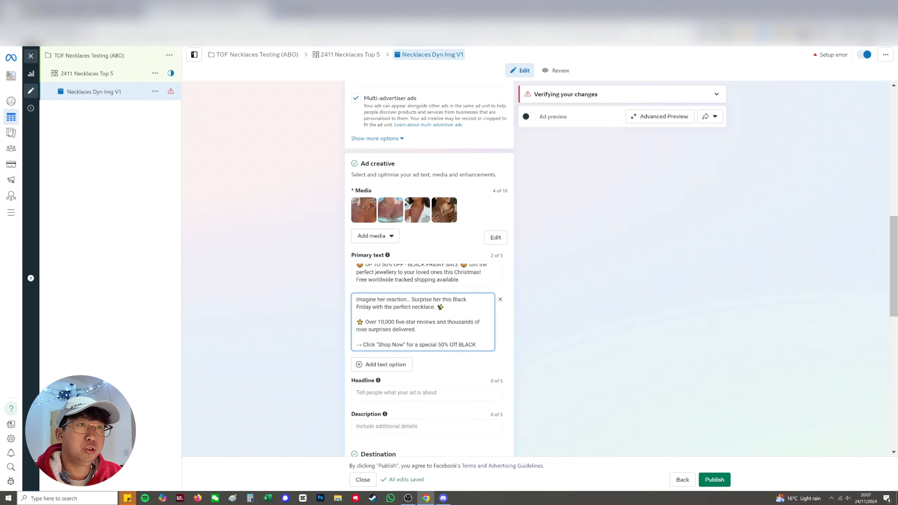
drag(385, 322, 380, 322)
key(BackSpace)
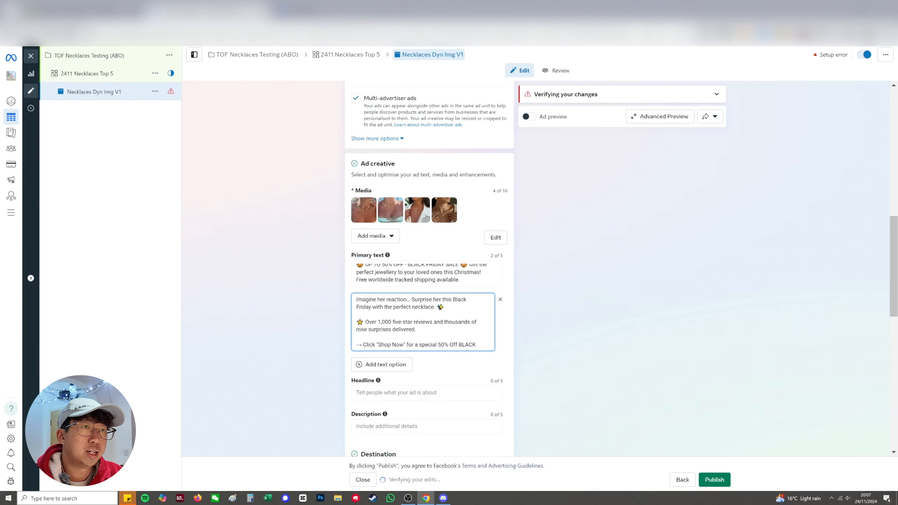
double_click(362, 329)
text(neckla)
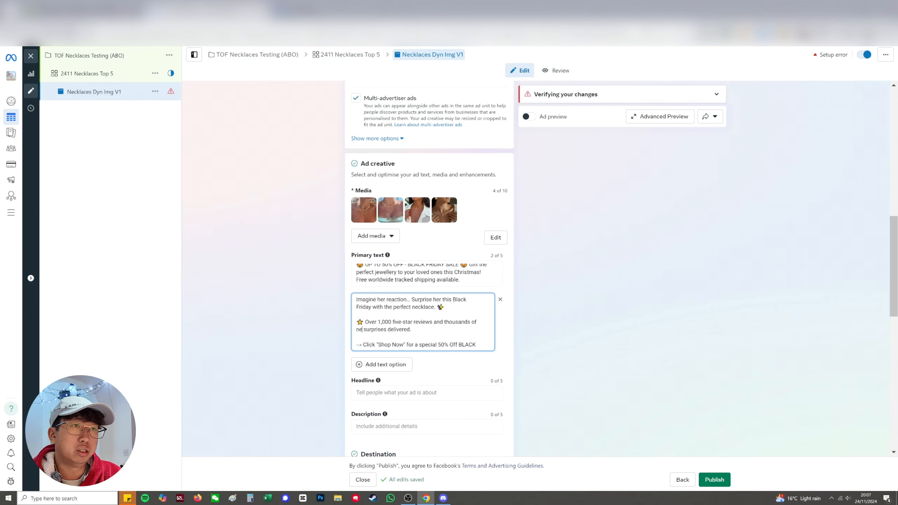
text(ce)
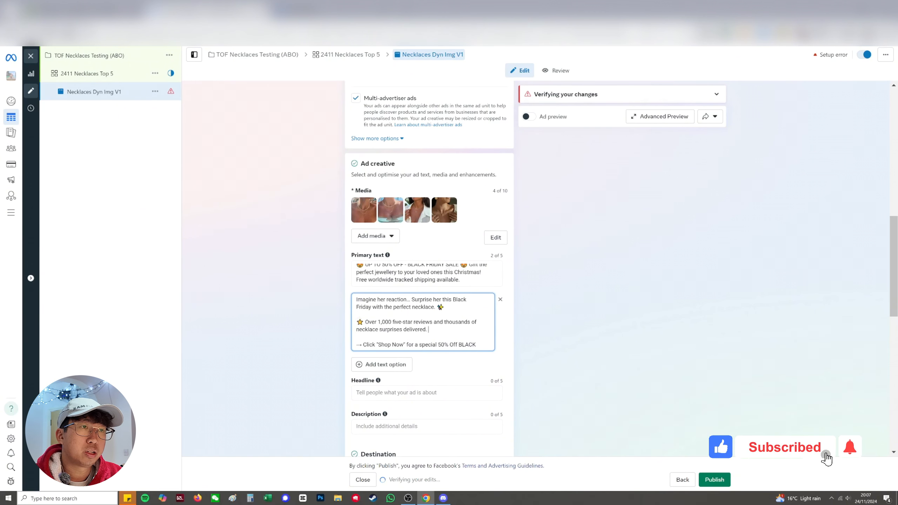
drag(469, 345, 475, 354)
click(473, 345)
scroll(423, 329, down, 1)
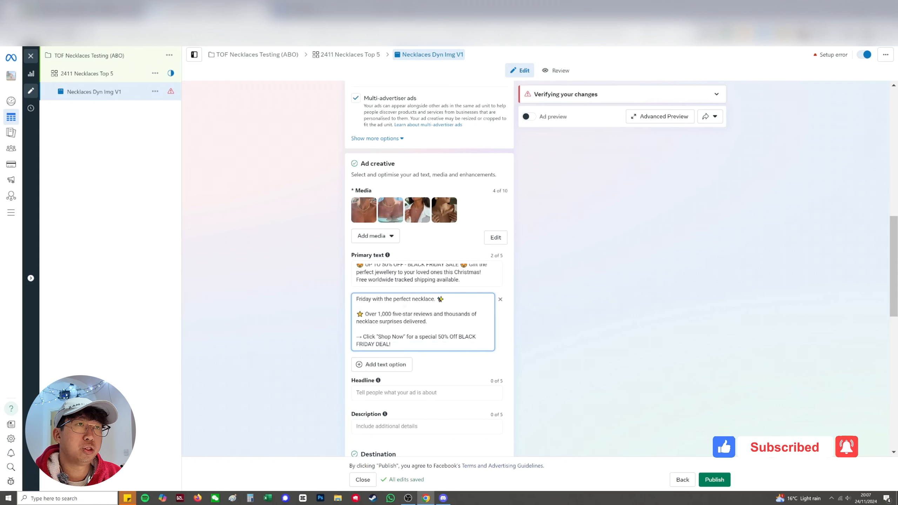
click(526, 345)
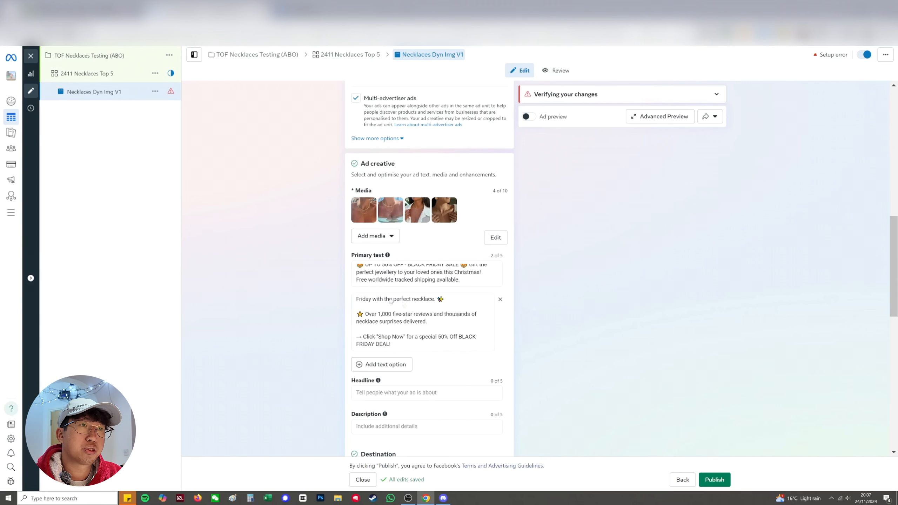
Switch to the Ad Library and examine the headlines of FabuLove's active ads for the ad's empty headline
scroll(423, 305, down, 1)
click(421, 340)
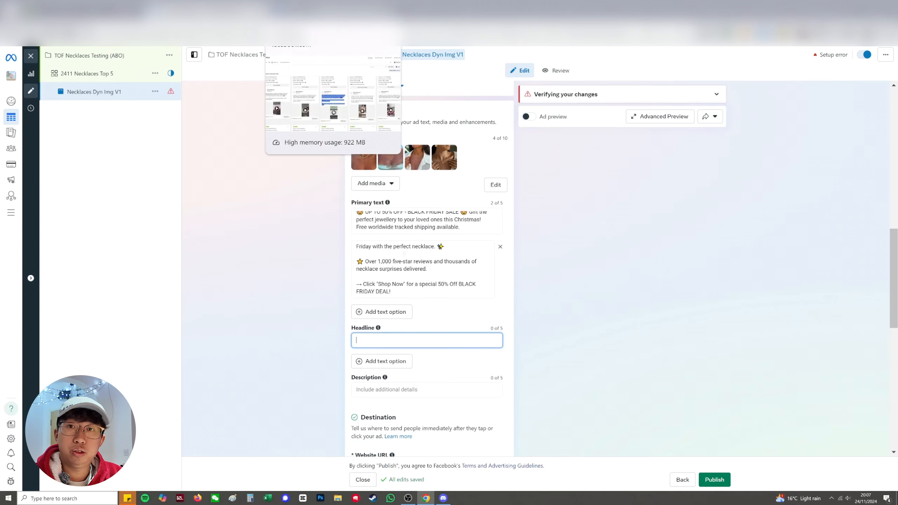
click(300, 15)
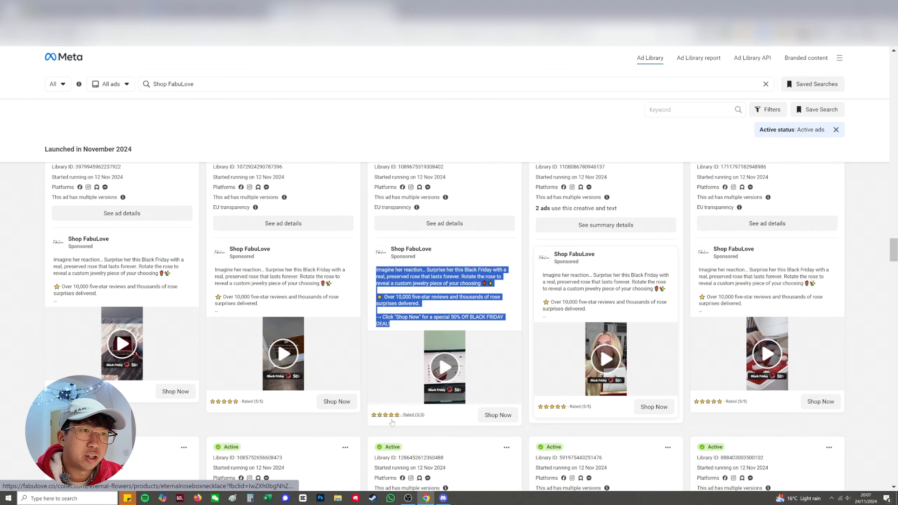
scroll(463, 419, down, 15)
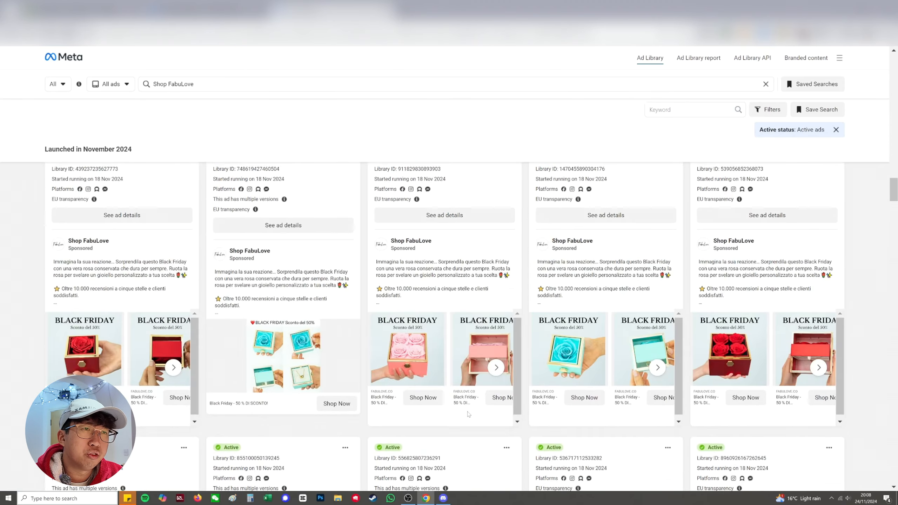
scroll(468, 412, up, 9)
scroll(389, 308, down, 10)
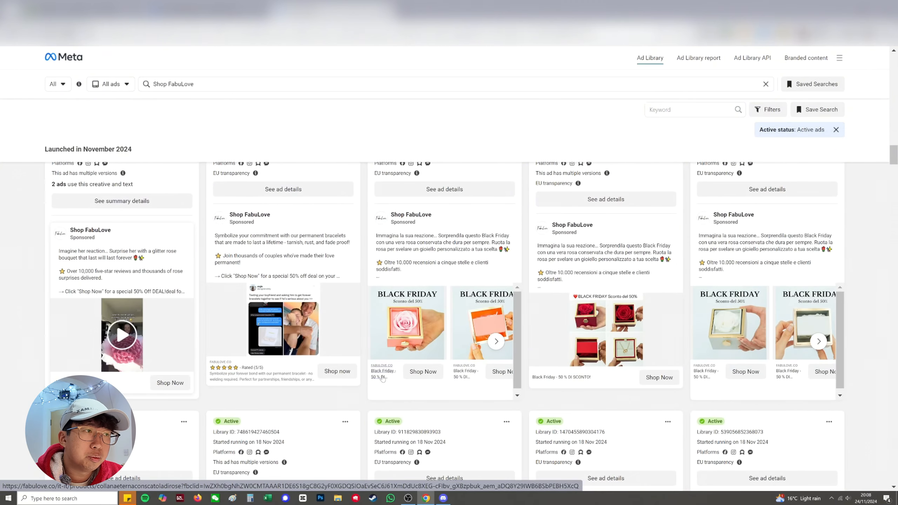
scroll(390, 382, up, 10)
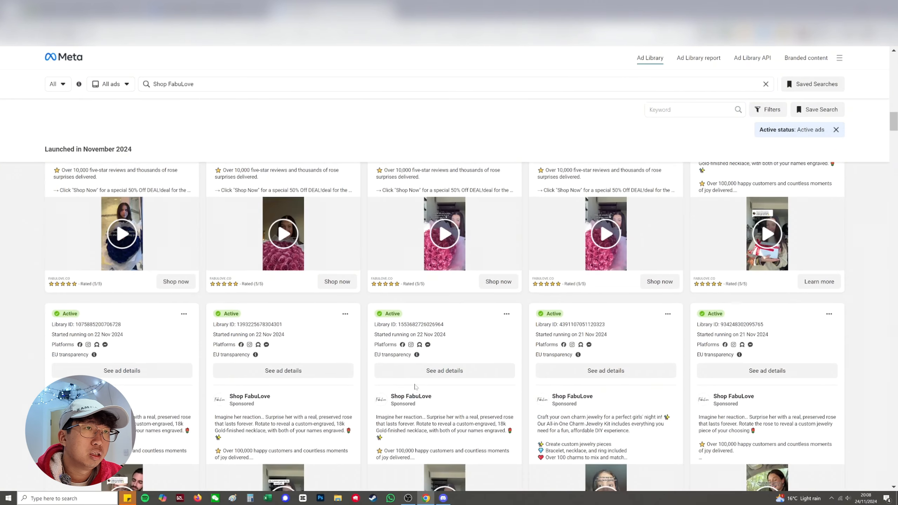
scroll(421, 387, up, 10)
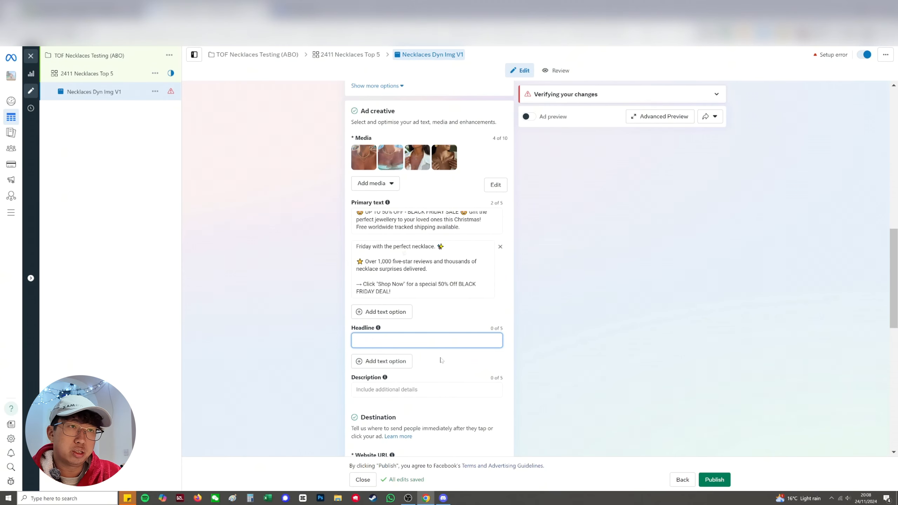
Return to Ads Manager and set the first headline to "UP TO 50% OFF BLACK FRIDAY SALE"
text(UP TO)
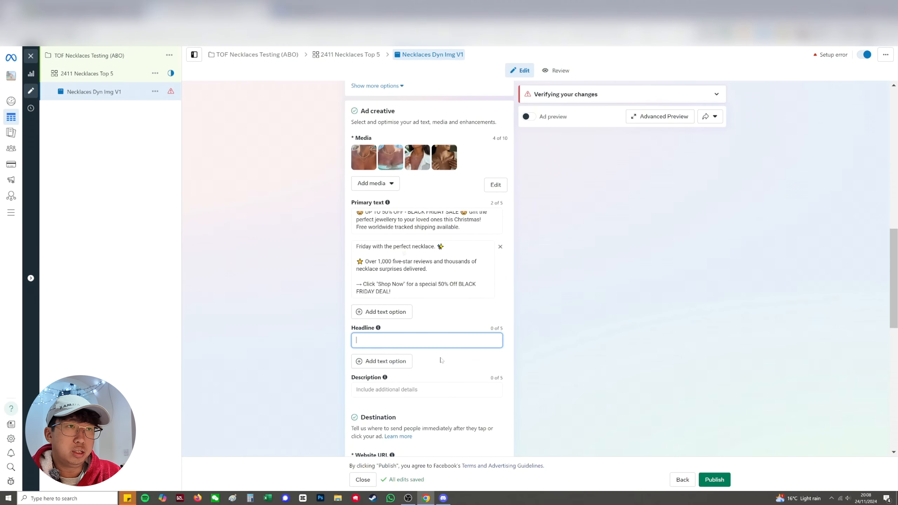
text( 50% OF)
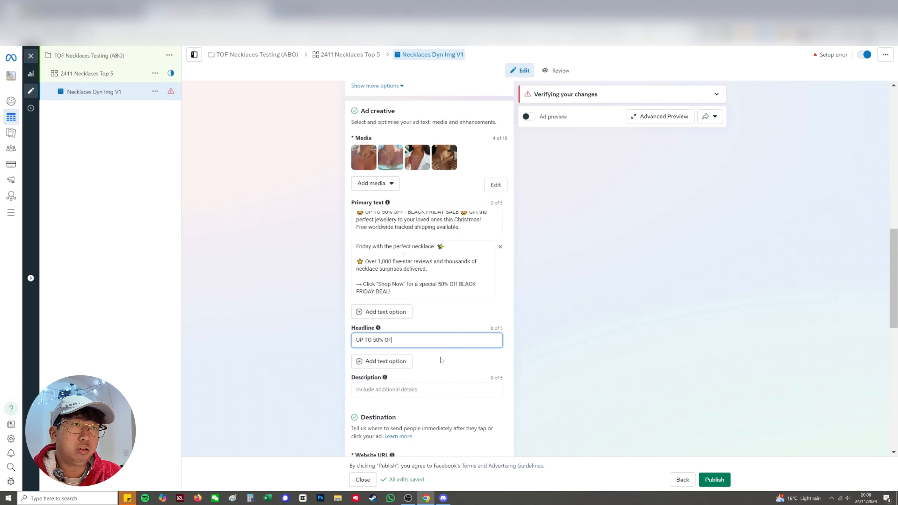
text(F BLACK FRIDAY SALE)
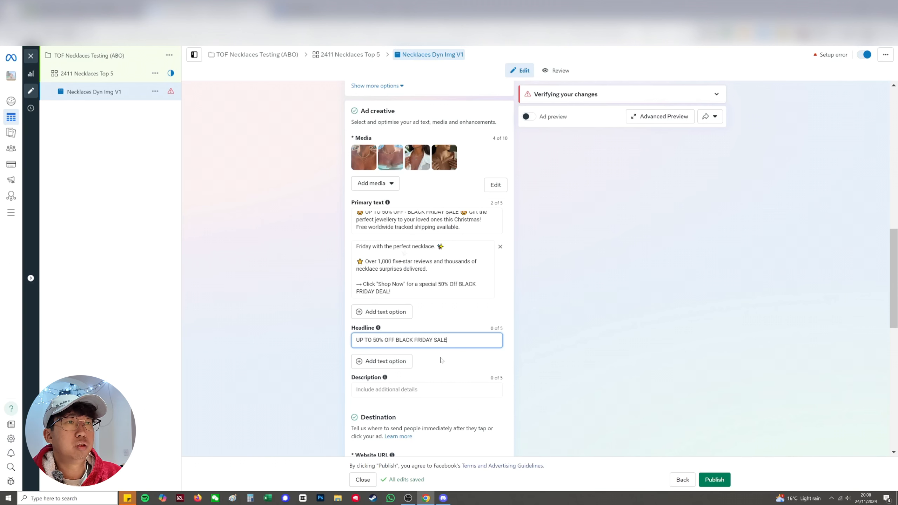
Add a second headline option reading "UP TO 50% OFF EVERYTHING"
click(382, 373)
click(382, 361)
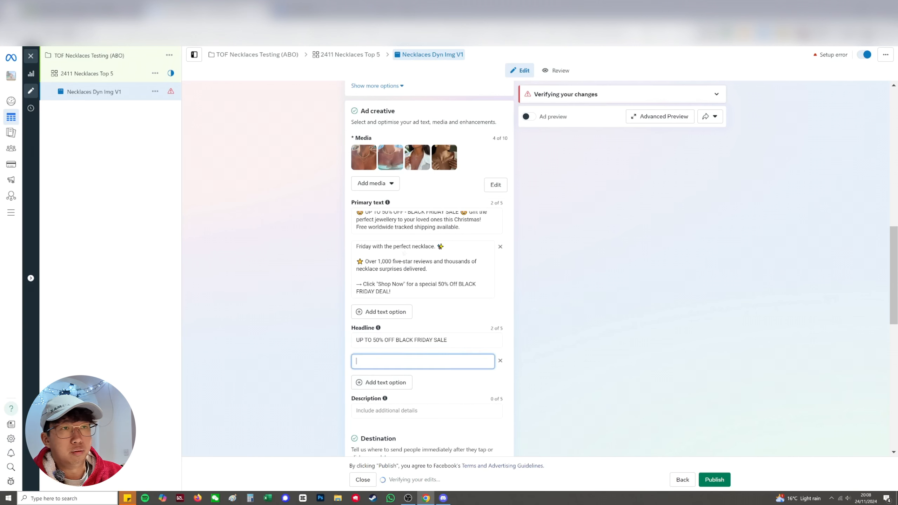
text(UP TO 50% OF)
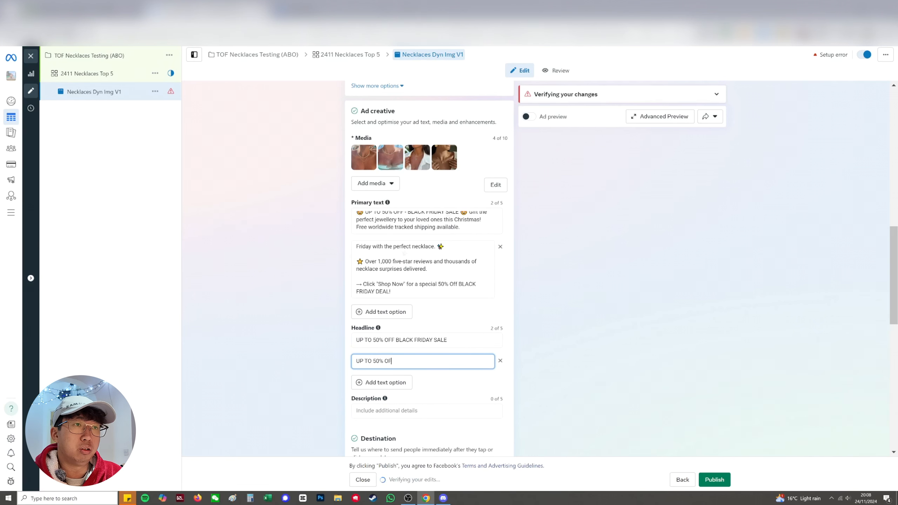
text(F EVERYTHING)
click(417, 373)
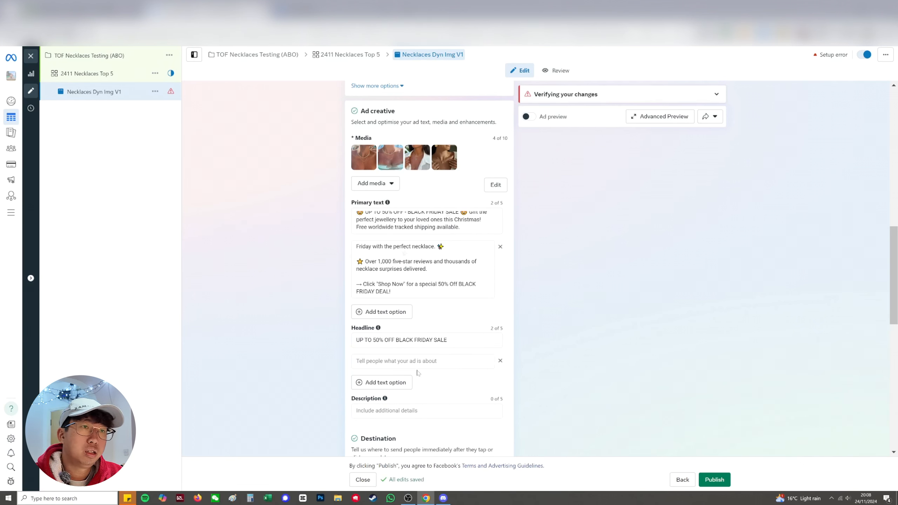
Set the ad's description to "Free Worldwide Shipping"
scroll(405, 396, down, 2)
click(401, 362)
text(Fr)
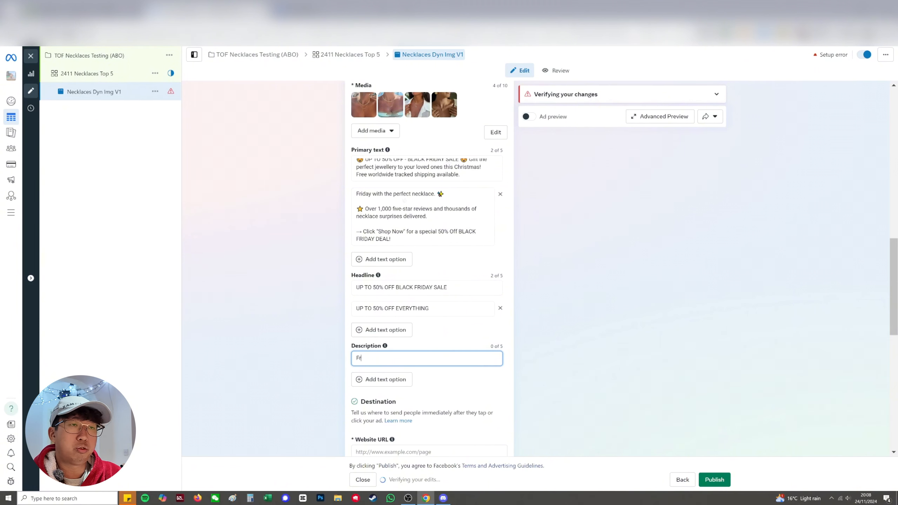
text(ee Worldwide Shipping)
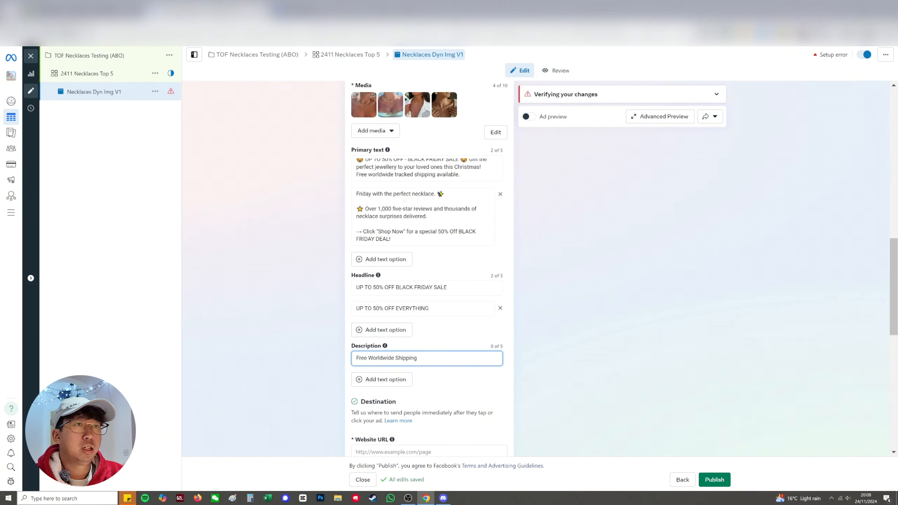
click(427, 371)
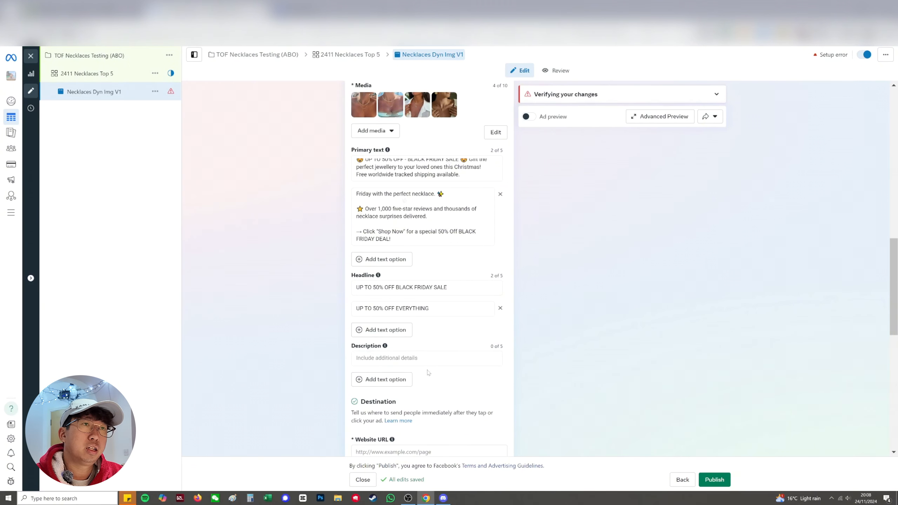
scroll(432, 354, down, 4)
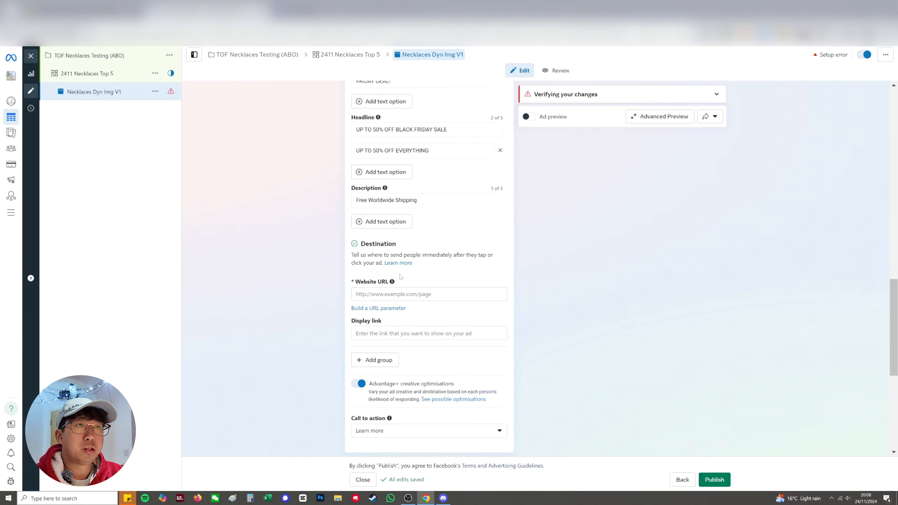
click(406, 296)
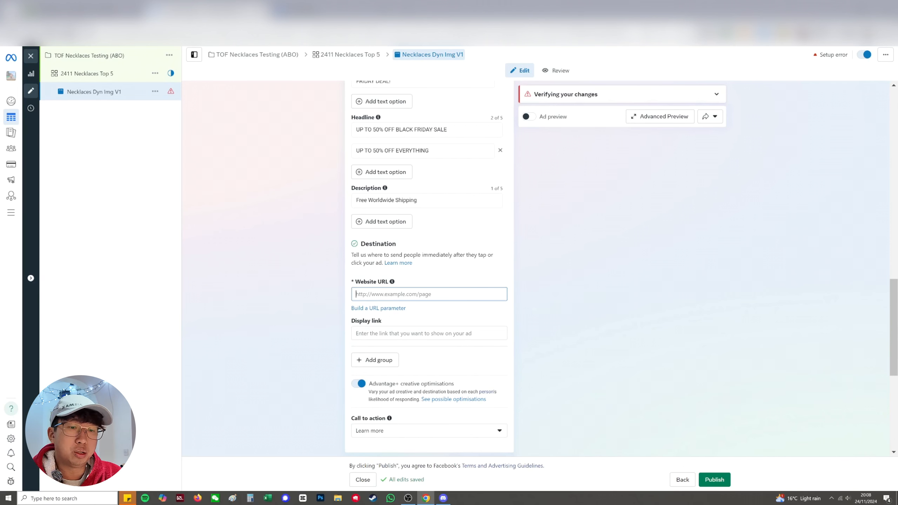
text(www.ch)
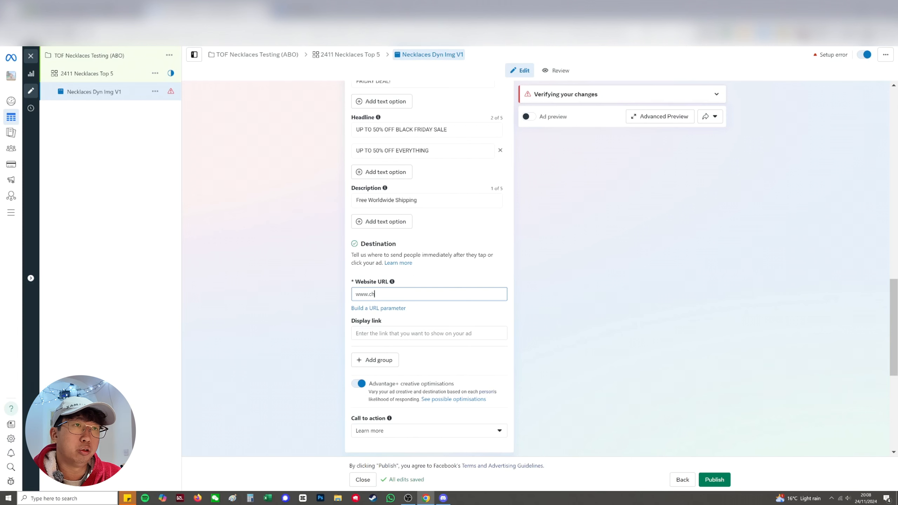
text(loemonroe.com/)
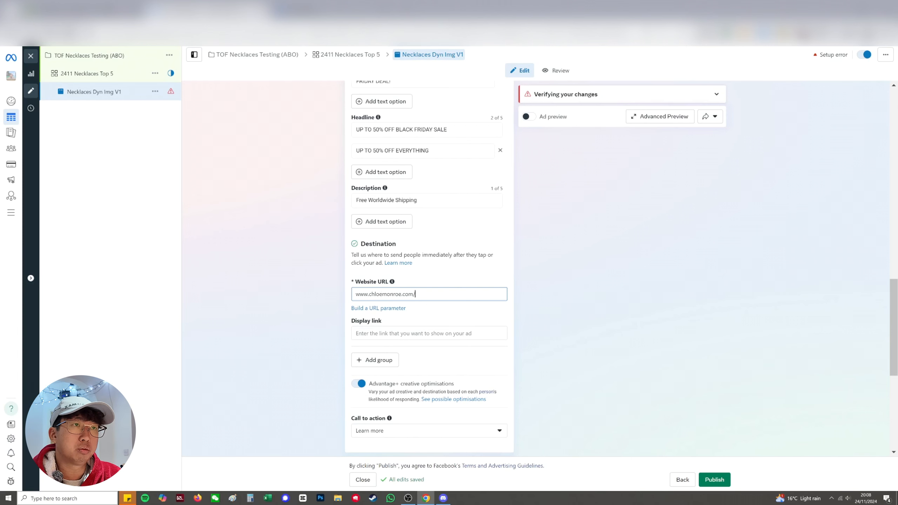
text(collections)
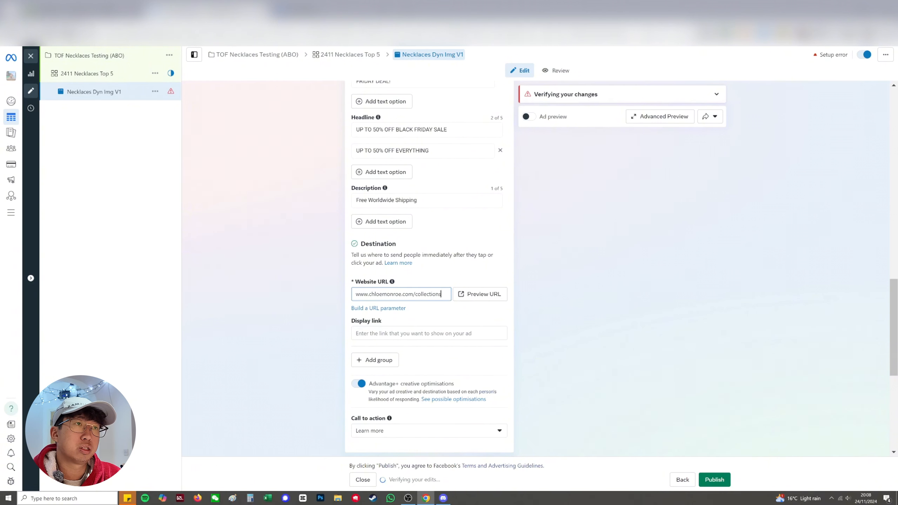
text(/necklaces)
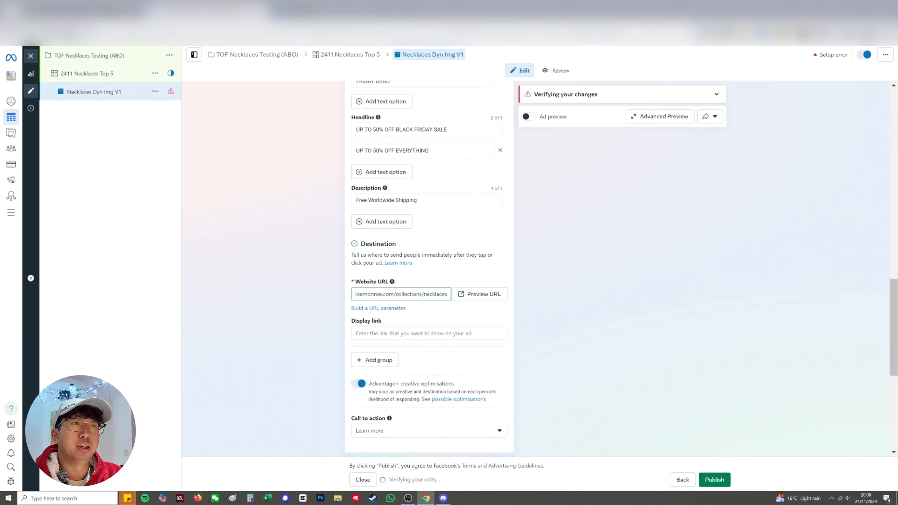
key(Tab)
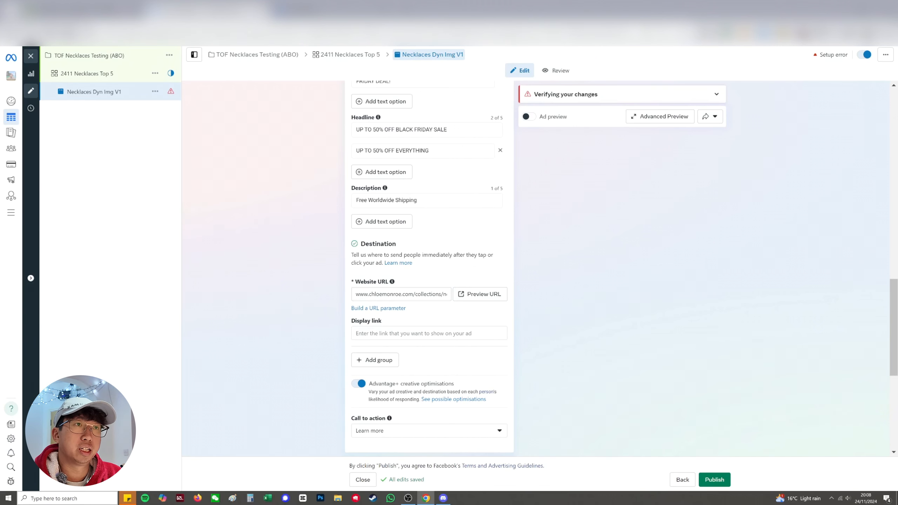
Change the ad's call to action to "Shop now"
scroll(428, 314, down, 5)
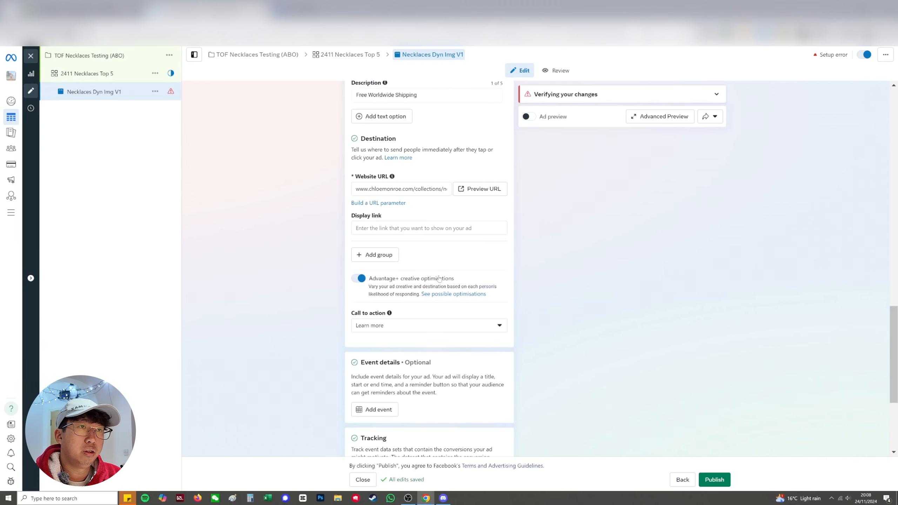
click(403, 272)
scroll(404, 341, down, 2)
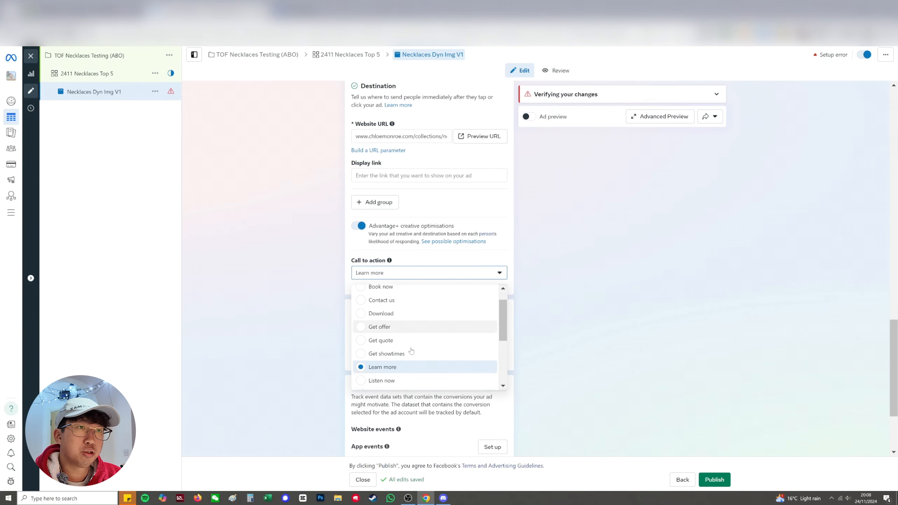
click(405, 344)
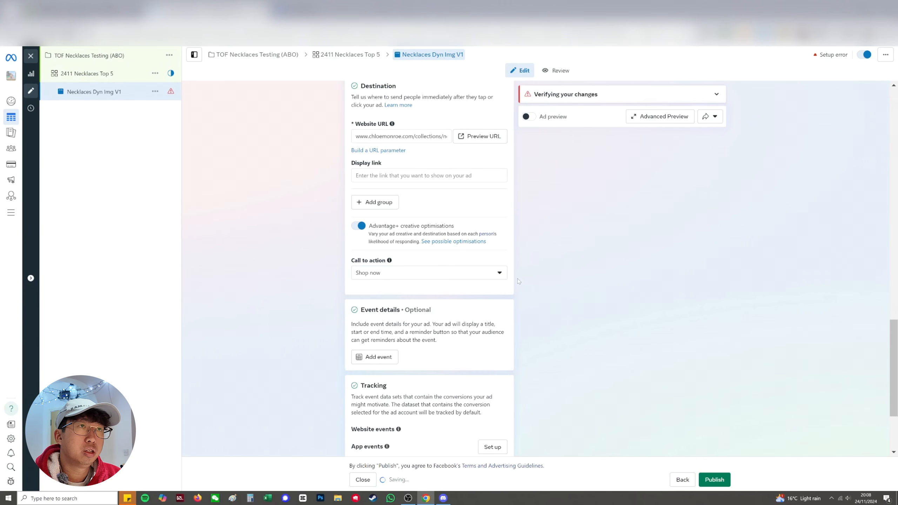
Turn off Advantage+ creative optimisations for the ad
scroll(460, 227, down, 2)
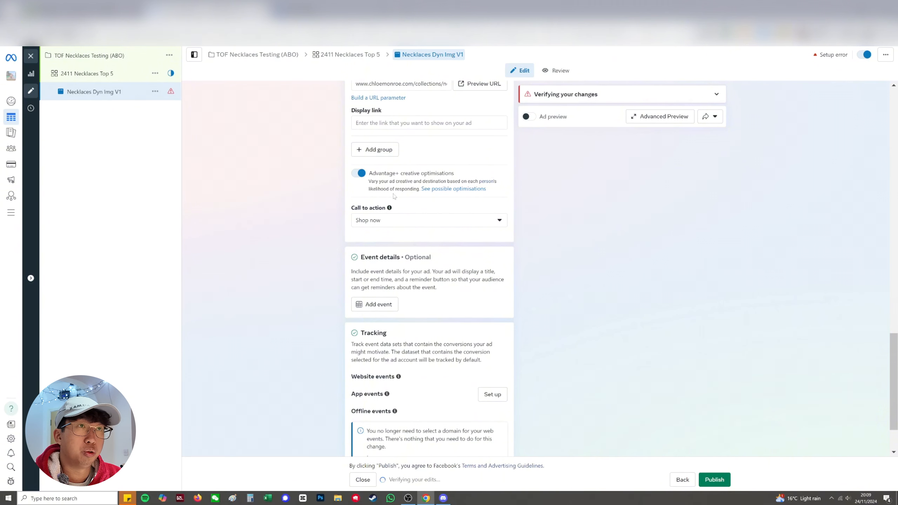
scroll(394, 196, up, 2)
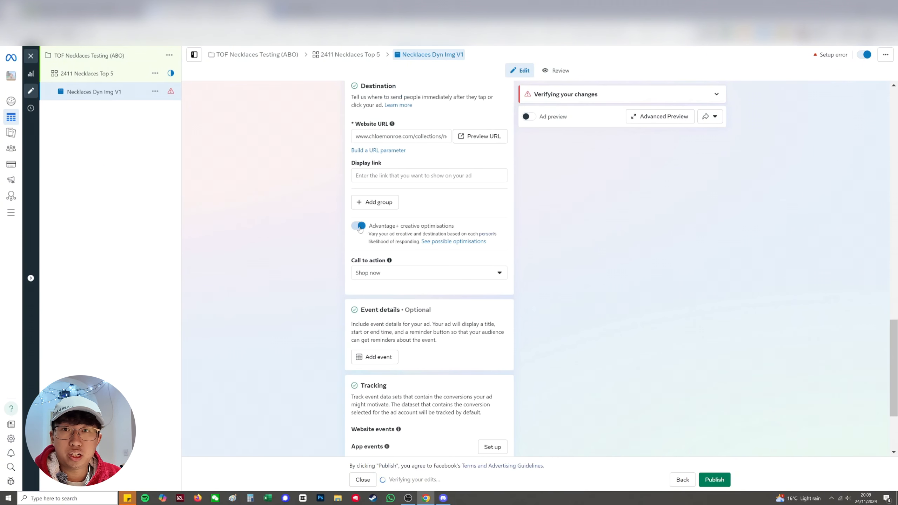
click(359, 226)
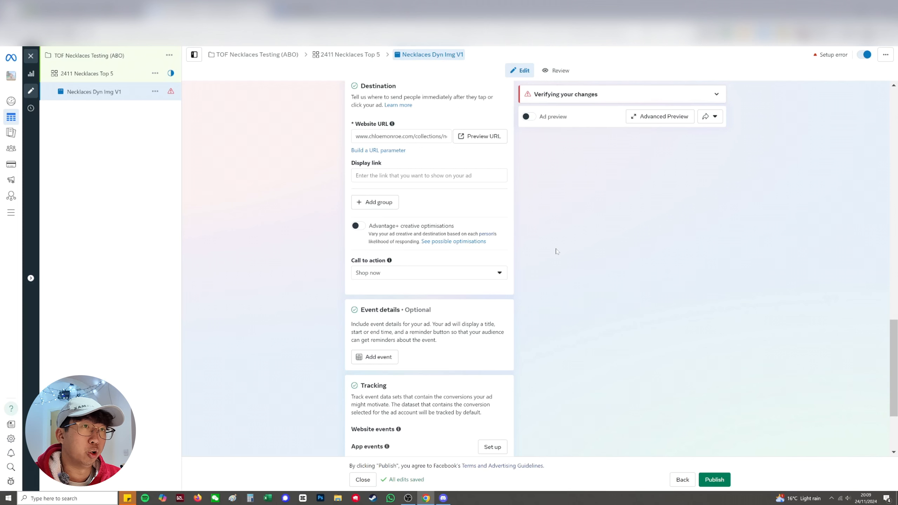
Check over the ad's creative, destination and tracking settings, and rename the ad as "Necklaces Flex Img V1"
scroll(410, 348, up, 10)
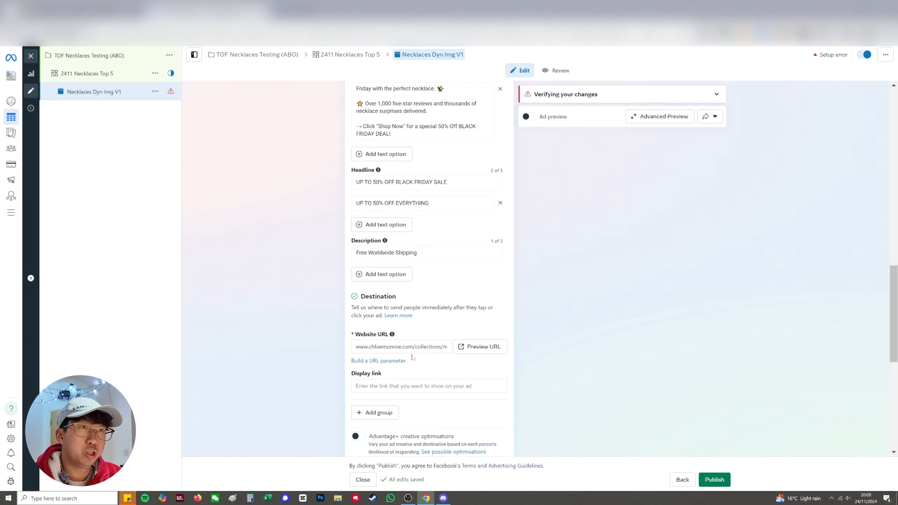
scroll(410, 348, up, 4)
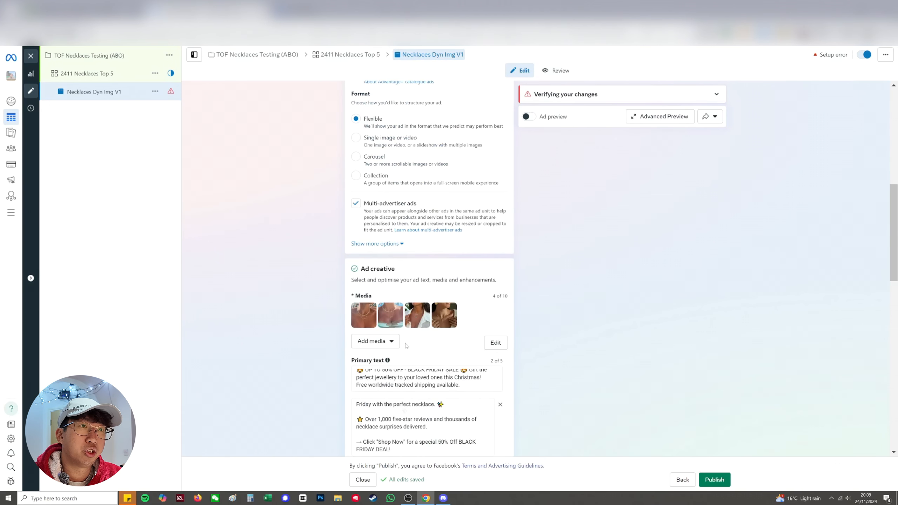
scroll(407, 345, down, 14)
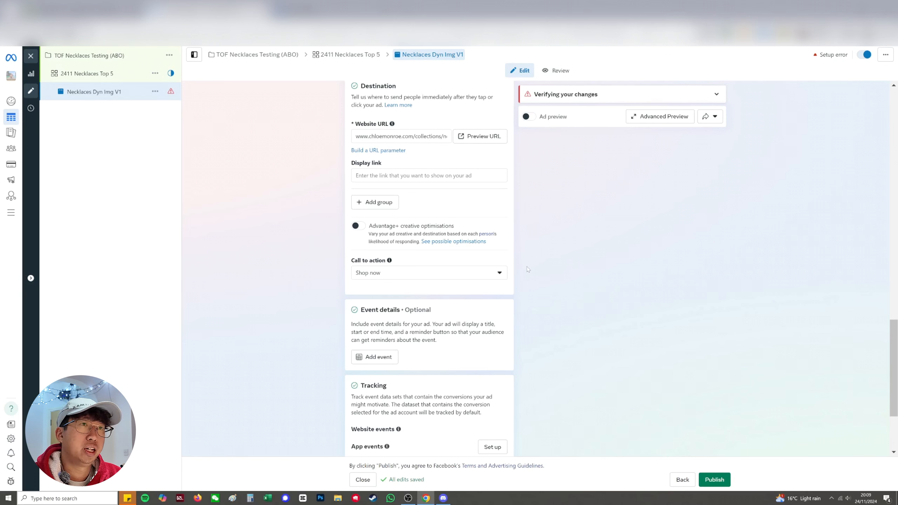
scroll(527, 270, down, 3)
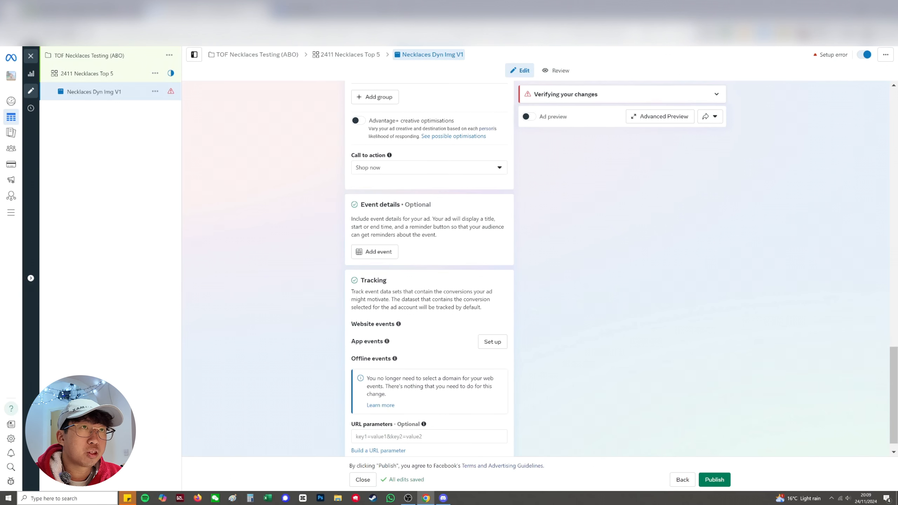
mouse_move(403, 307)
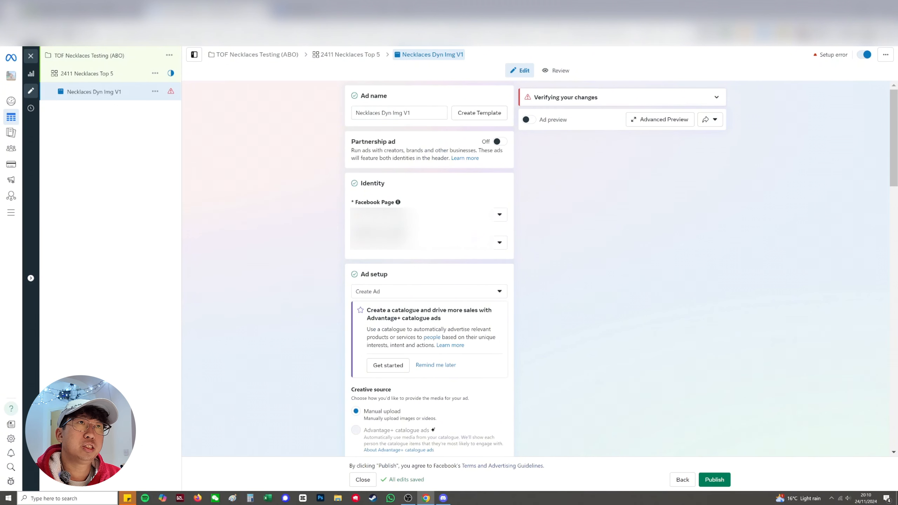
double_click(384, 113)
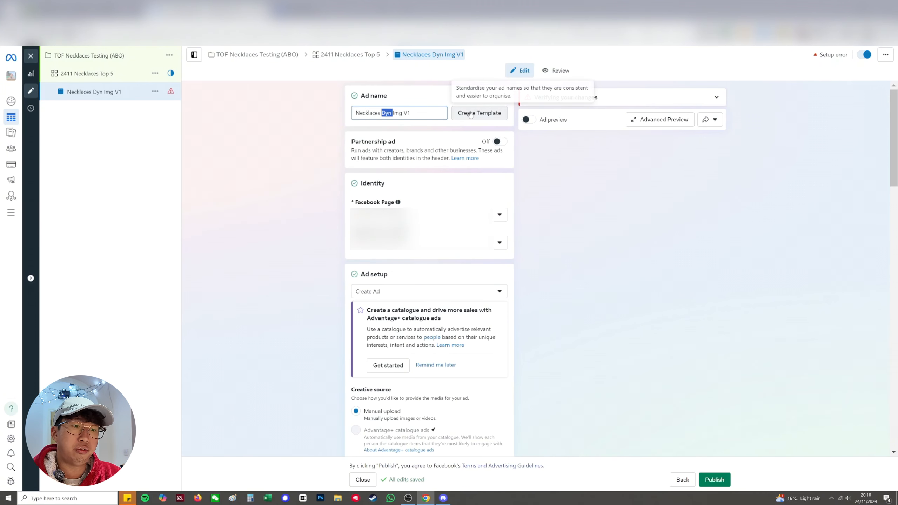
text(Flex)
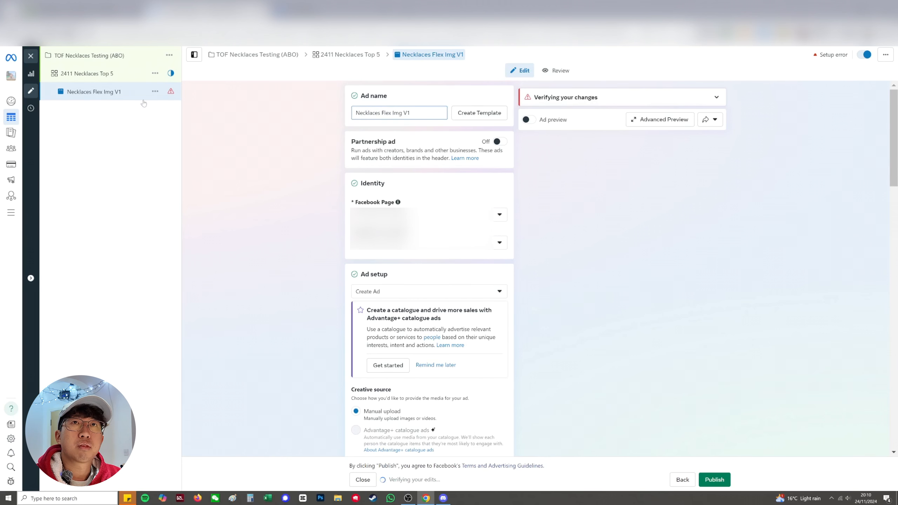
Duplicate the ad "Necklaces Flex Img V1" within its ad set and rename the copy as "Necklaces Flex Img V2"
click(155, 91)
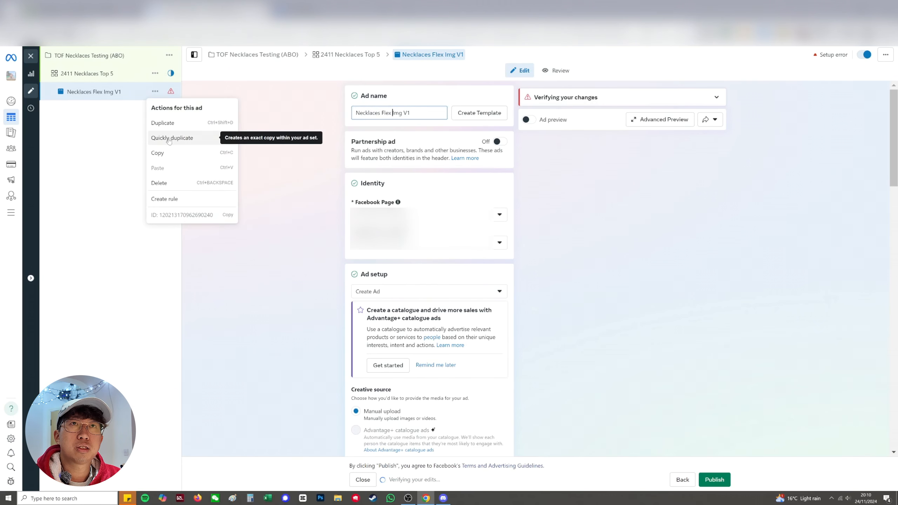
click(162, 122)
click(551, 399)
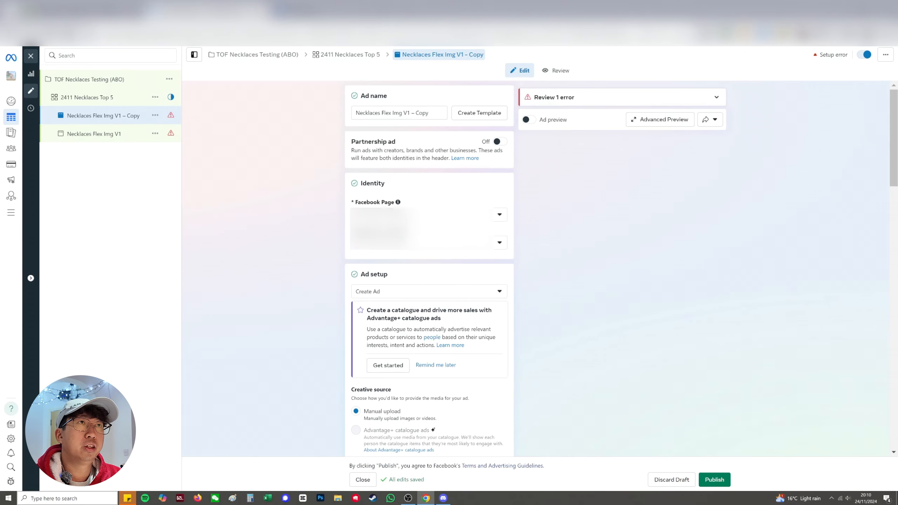
drag(429, 113, 407, 113)
text(V2)
click(291, 171)
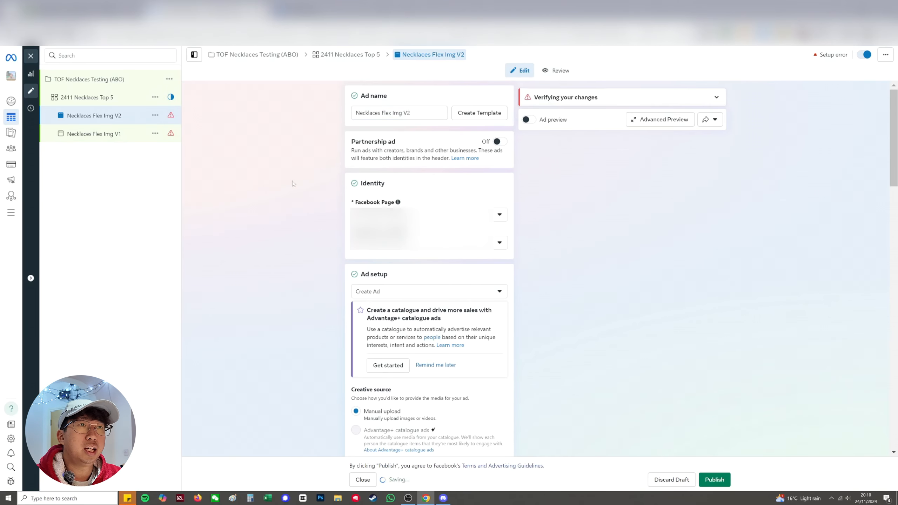
Switch the duplicated ad's format to Carousel and add the four necklace images as image cards
scroll(293, 183, down, 10)
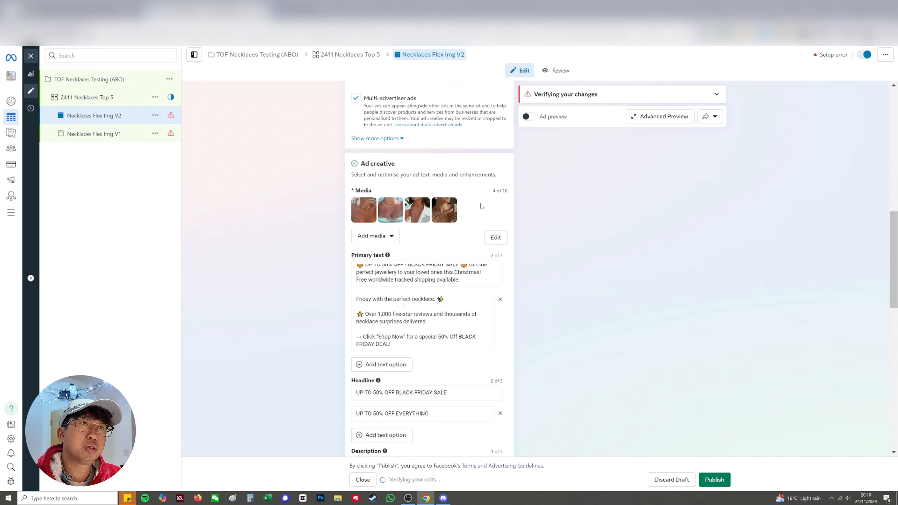
scroll(443, 213, up, 5)
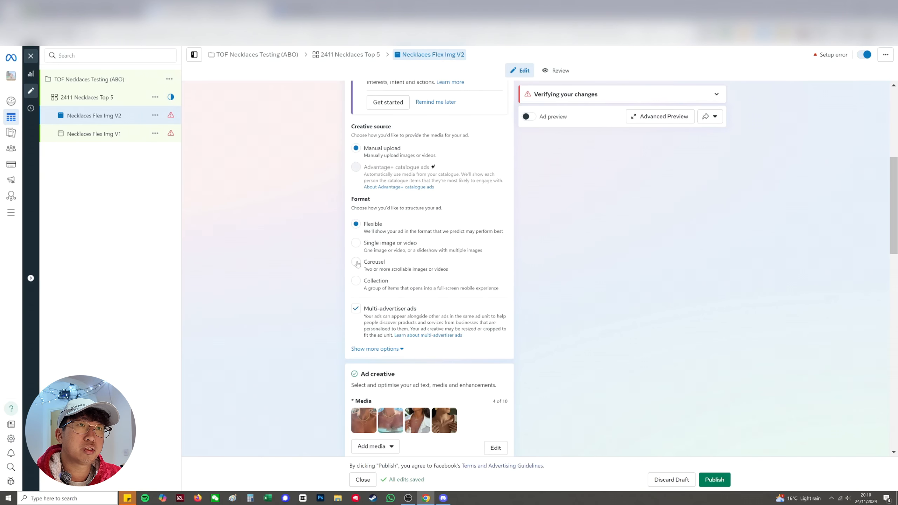
click(356, 262)
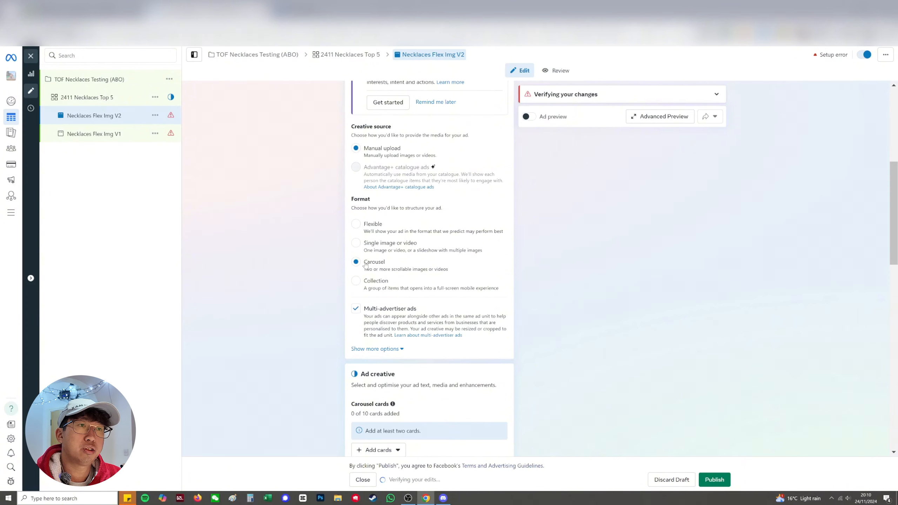
scroll(369, 266, down, 6)
click(375, 187)
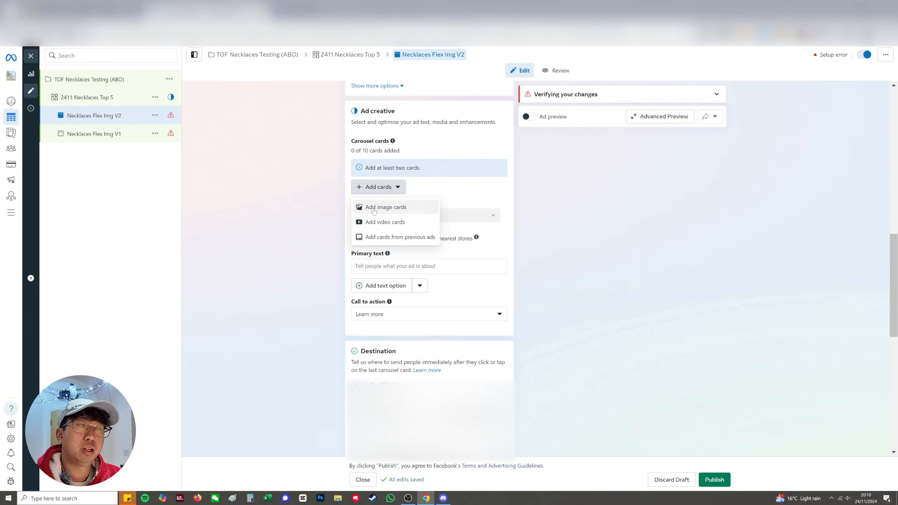
click(375, 207)
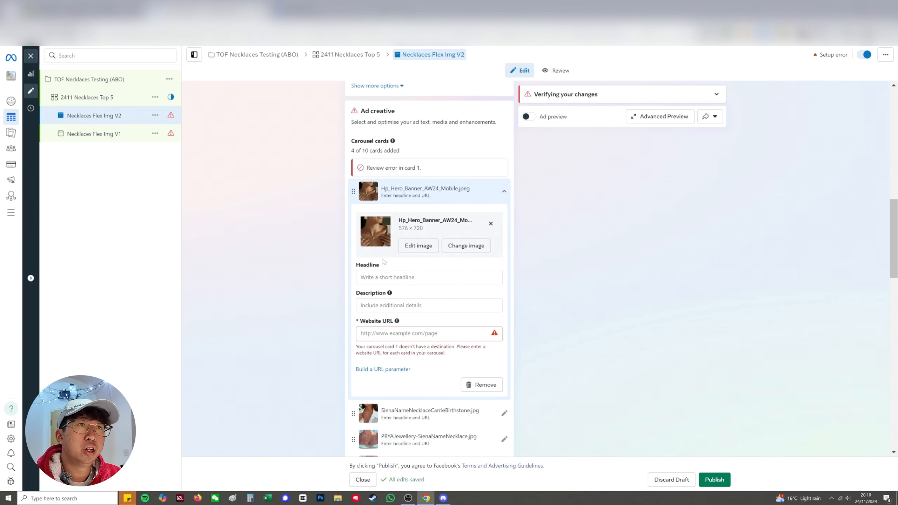
Give the first carousel card the headline "Product name" and the description "UP TO 50% OFF"
click(388, 278)
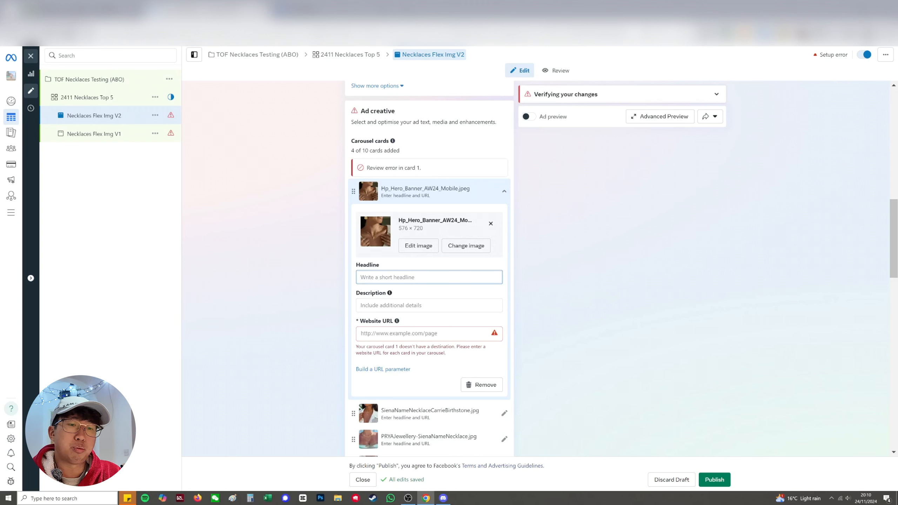
text(Product name)
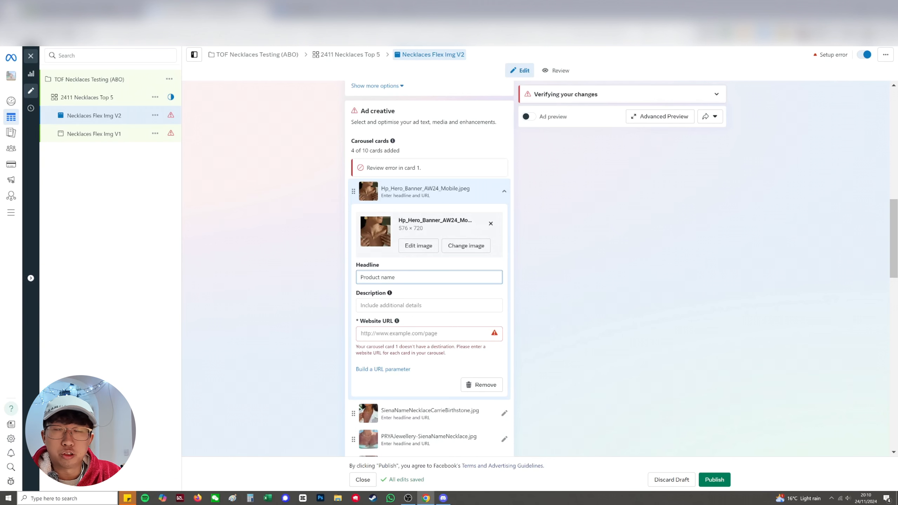
click(391, 305)
text(U)
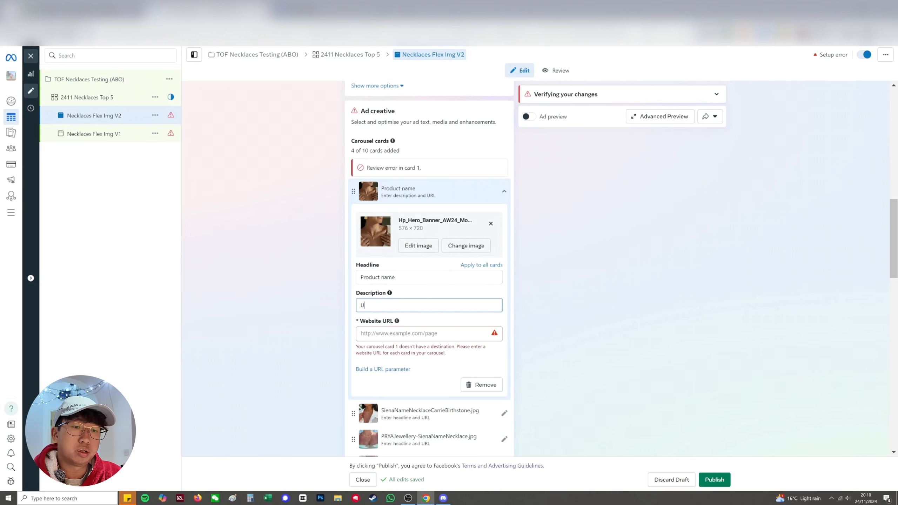
text(P TO 50% OFF)
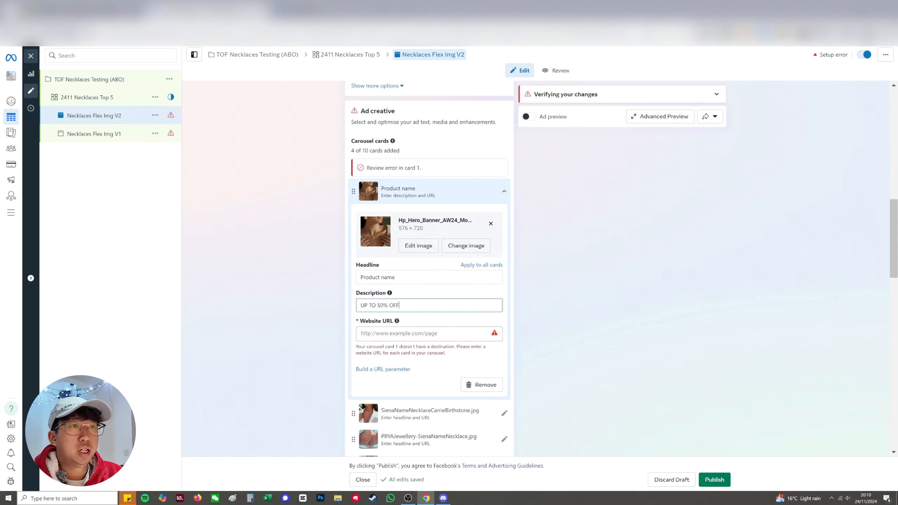
click(396, 323)
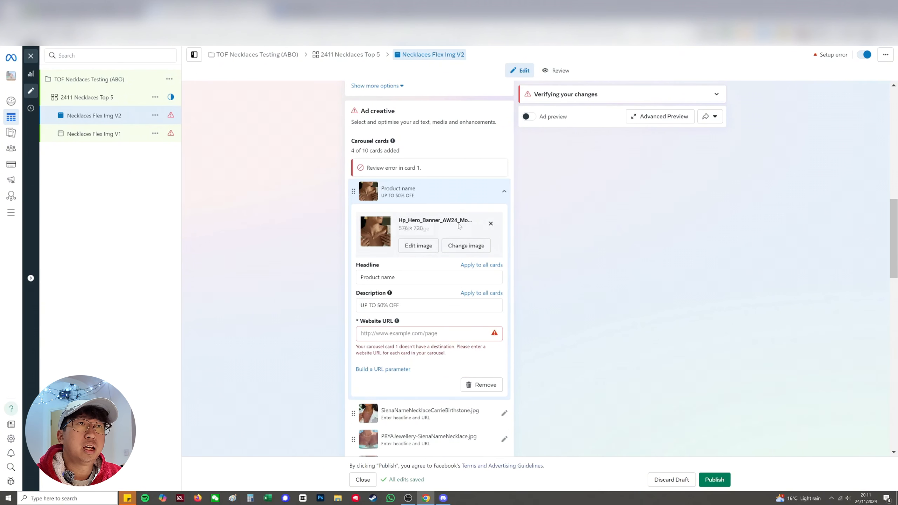
click(447, 198)
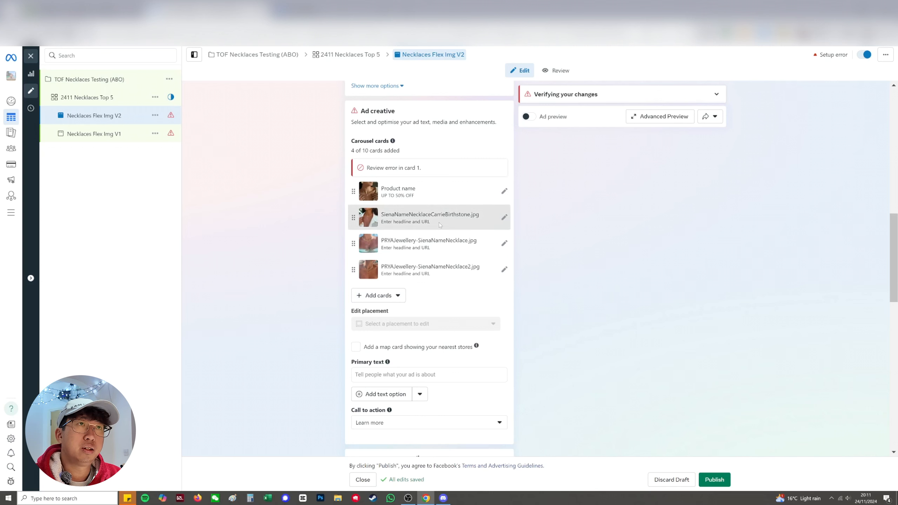
Copy the first Black Friday primary text from "Necklaces Flex Img V1" into the carousel ad's primary text
scroll(411, 317, down, 2)
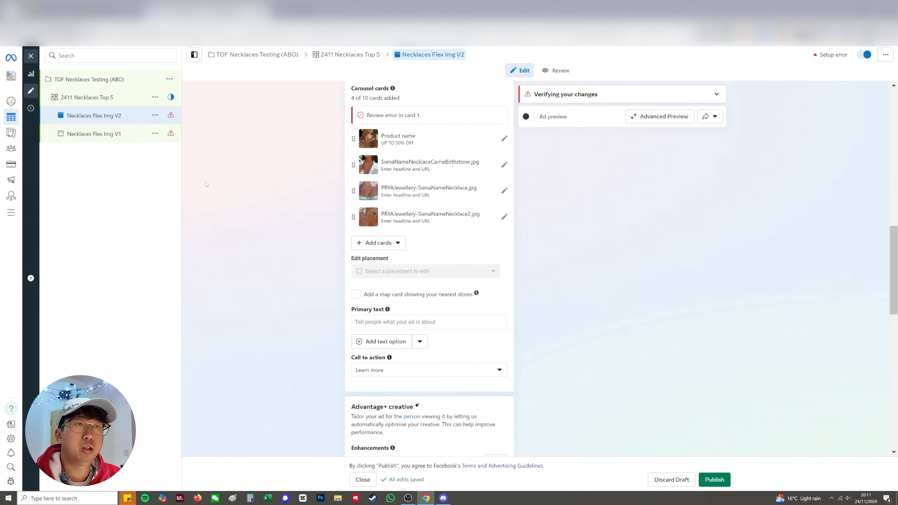
click(108, 136)
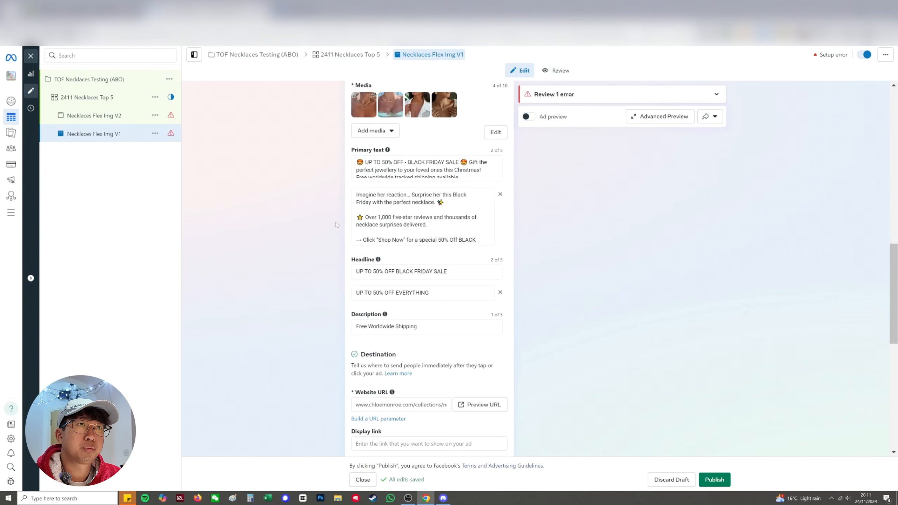
click(424, 170)
key(ctrl+a)
key(ctrl+c)
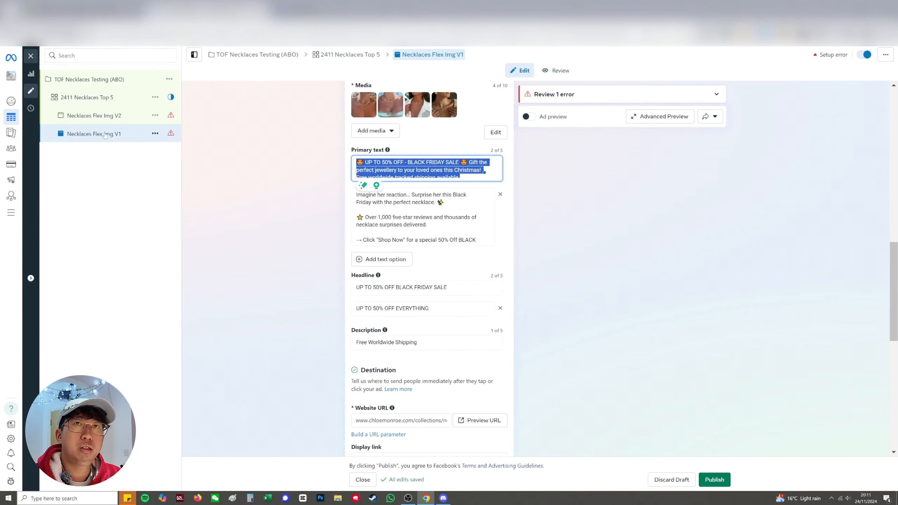
click(105, 117)
click(376, 283)
scroll(319, 297, down, 7)
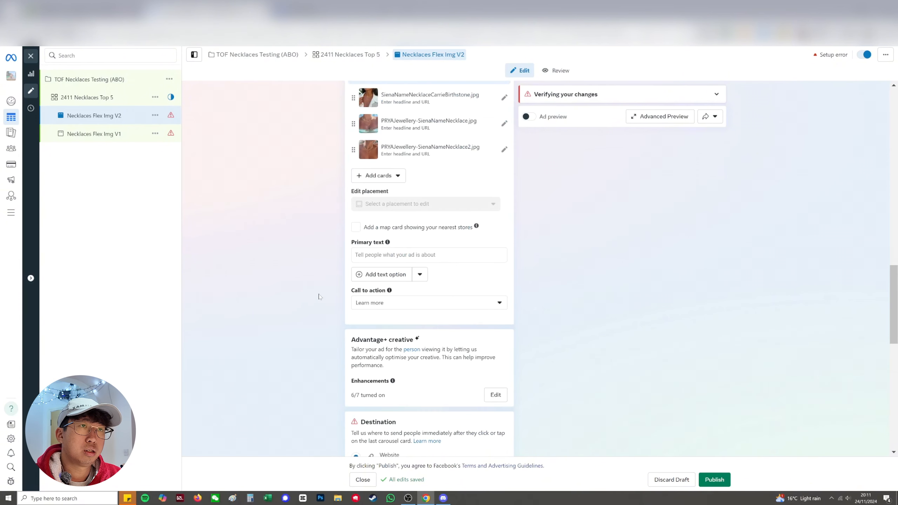
click(386, 255)
key(ctrl+v)
click(320, 258)
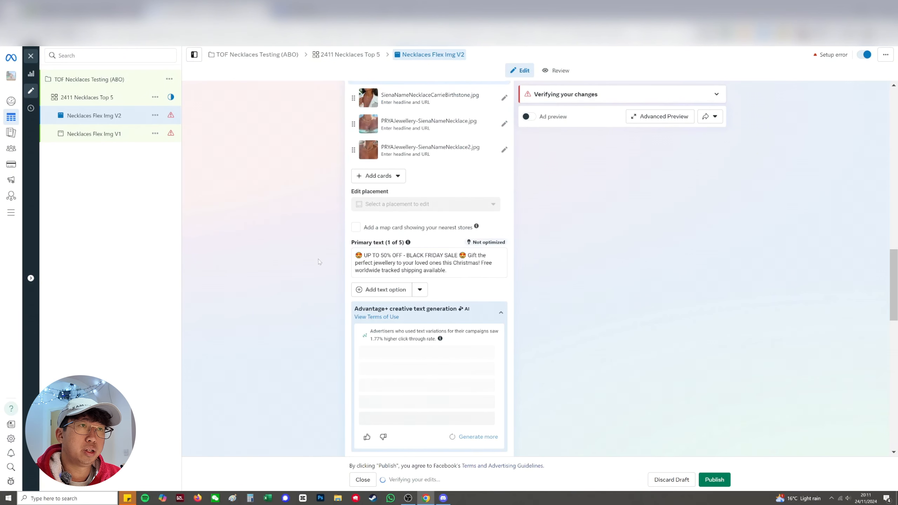
Apply all AI-generated primary text variations to the carousel ad and read them through against the original text
scroll(328, 261, down, 2)
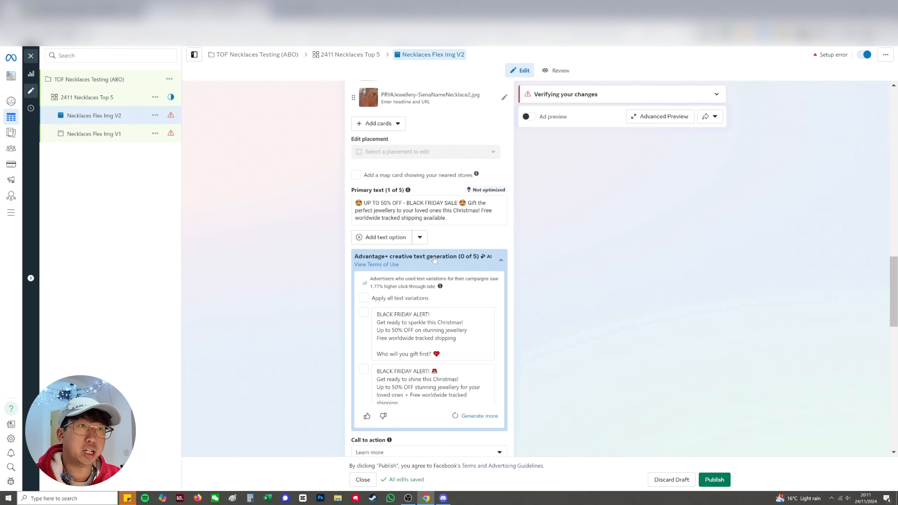
click(364, 299)
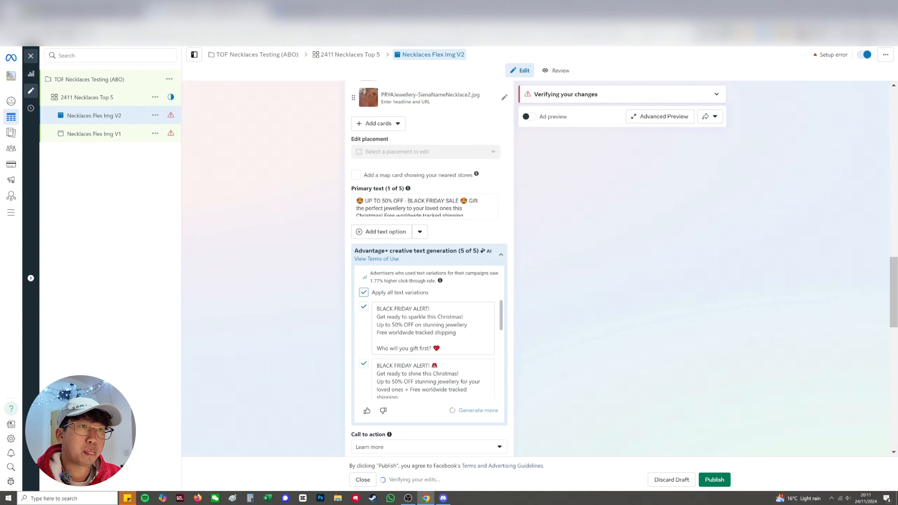
scroll(433, 350, down, 8)
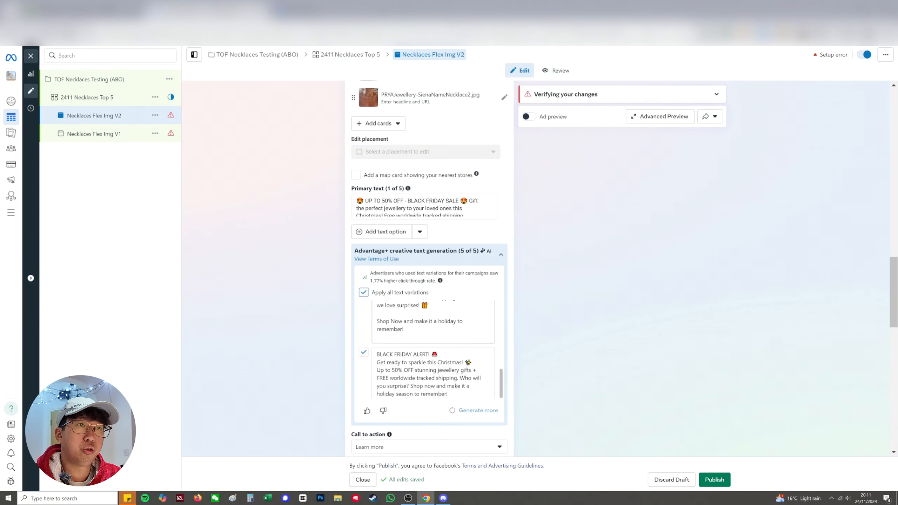
scroll(434, 350, up, 6)
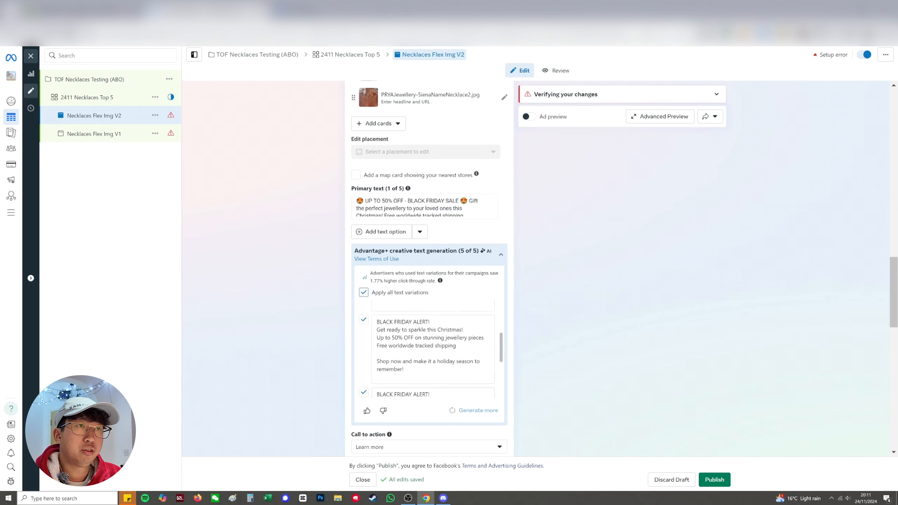
scroll(433, 350, down, 3)
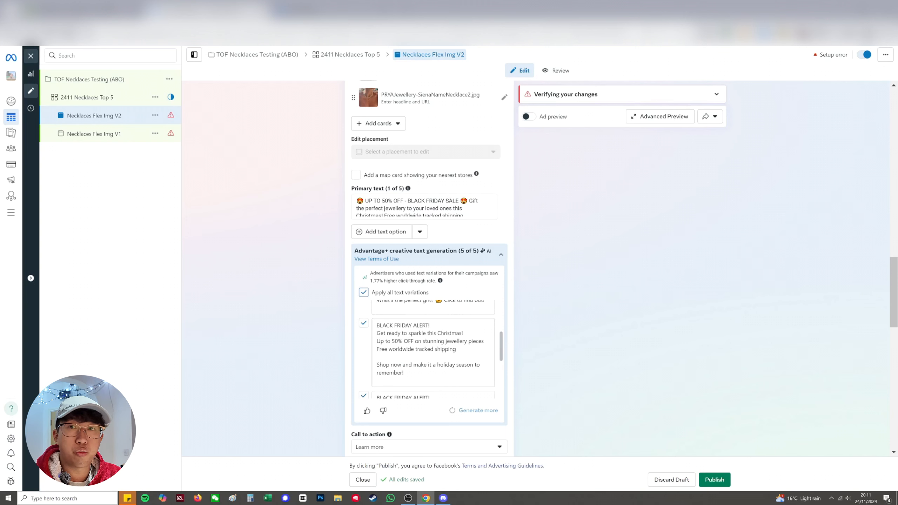
scroll(433, 350, down, 3)
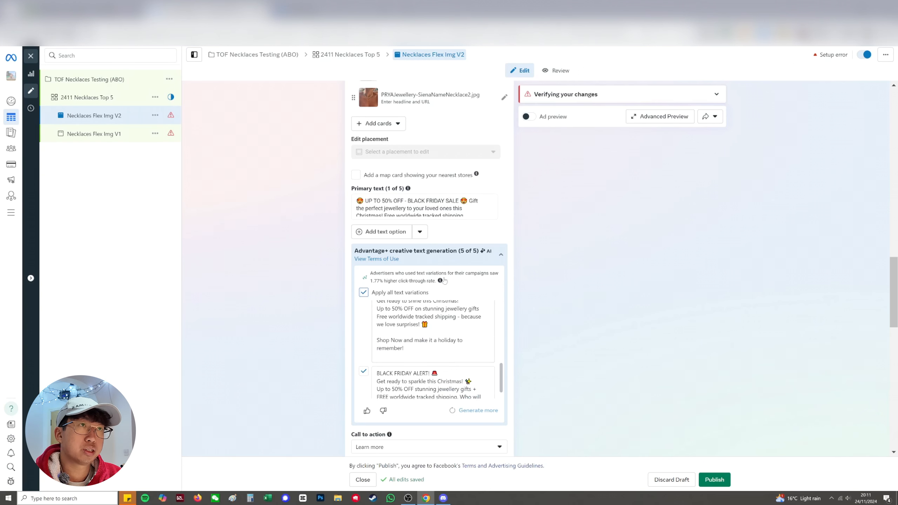
drag(364, 201, 460, 215)
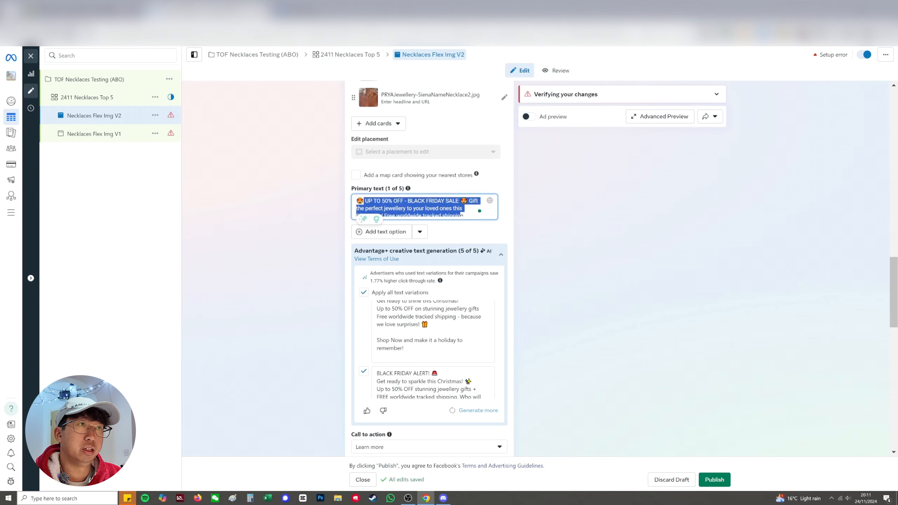
Set the carousel ad's call to action to "Shop now" and look over its destination and tracking settings
scroll(376, 299, down, 5)
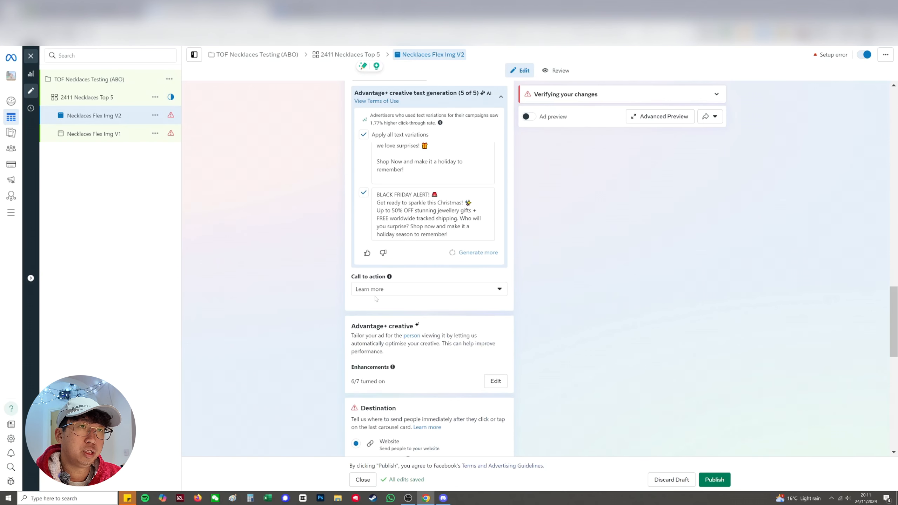
click(375, 293)
scroll(391, 368, down, 3)
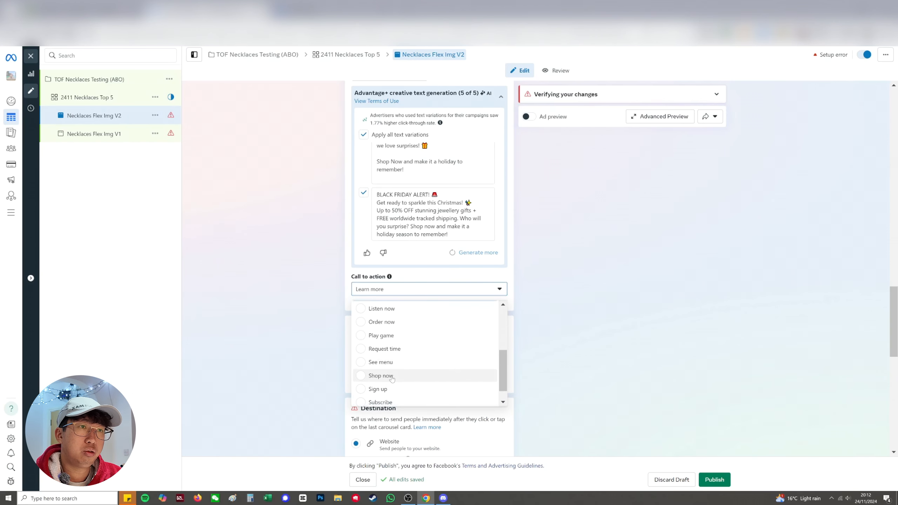
click(380, 376)
scroll(331, 348, down, 3)
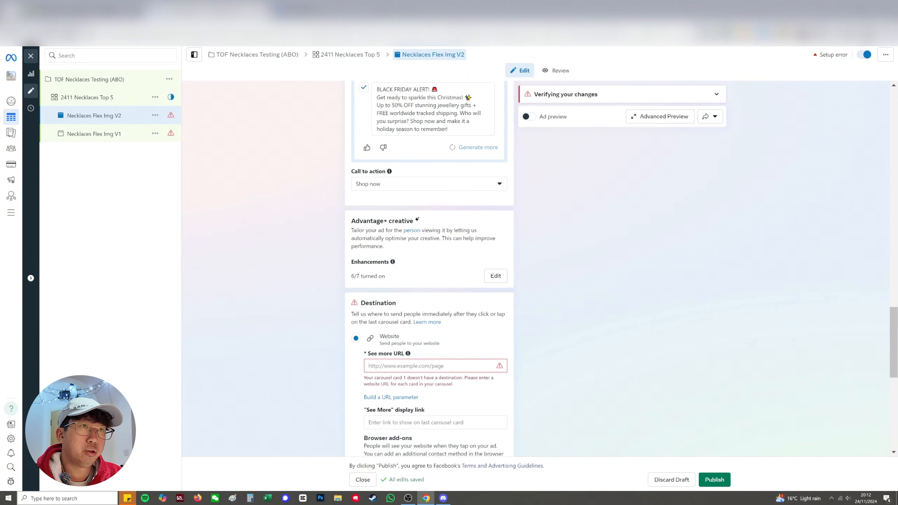
scroll(384, 358, down, 10)
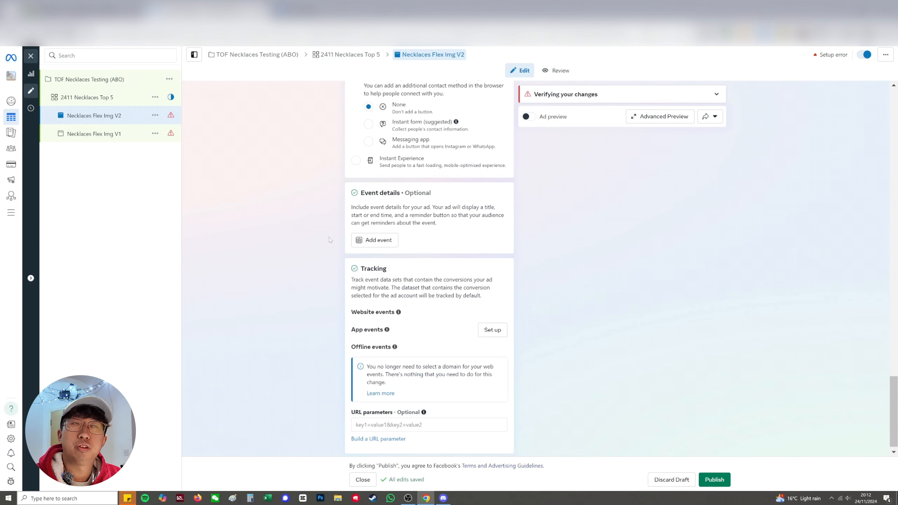
Rename the carousel ad as "Necklaces Carousel V1"
scroll(329, 240, up, 15)
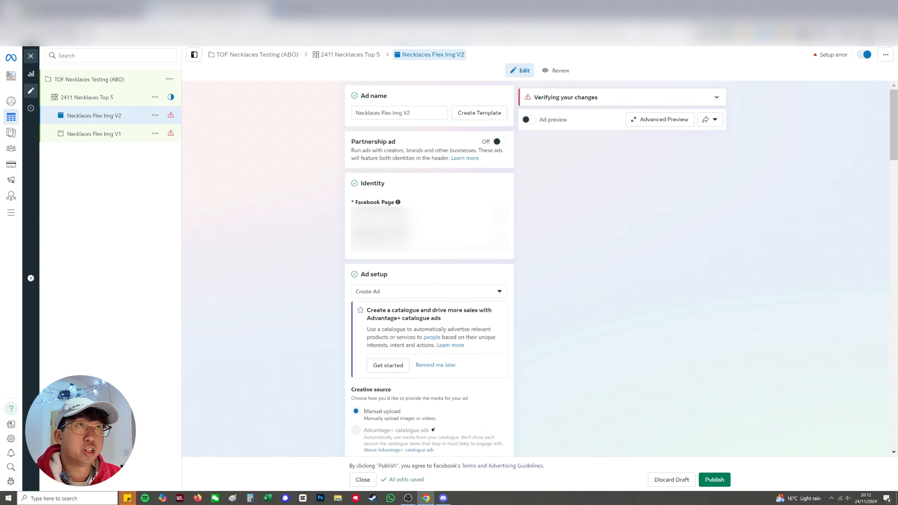
drag(402, 113, 382, 113)
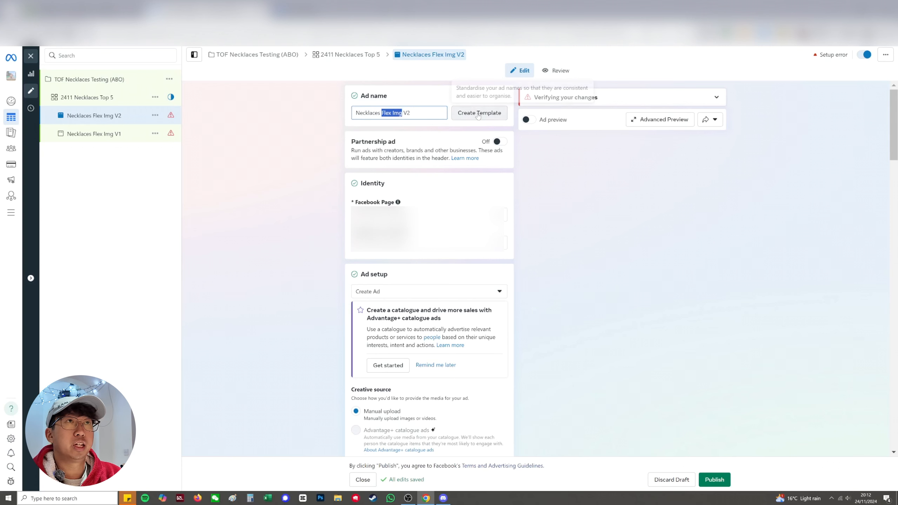
text(Carousel)
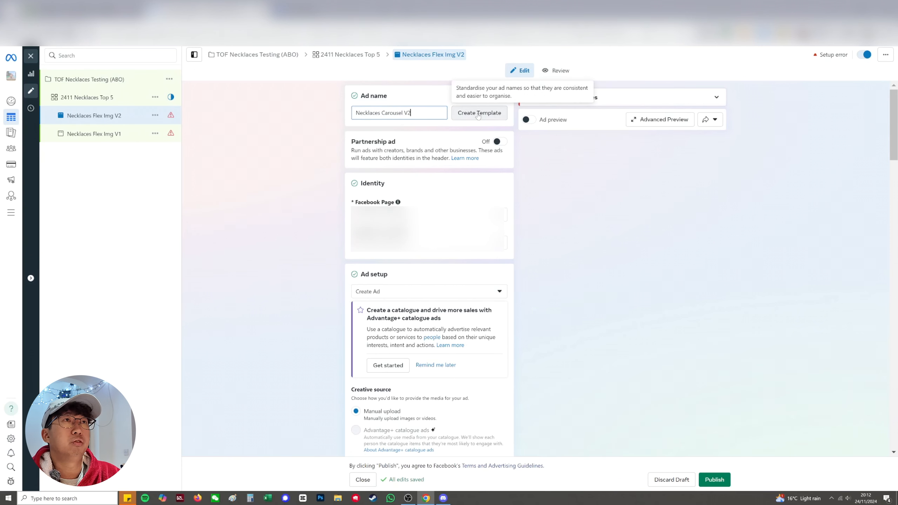
key(BackSpace)
text(1)
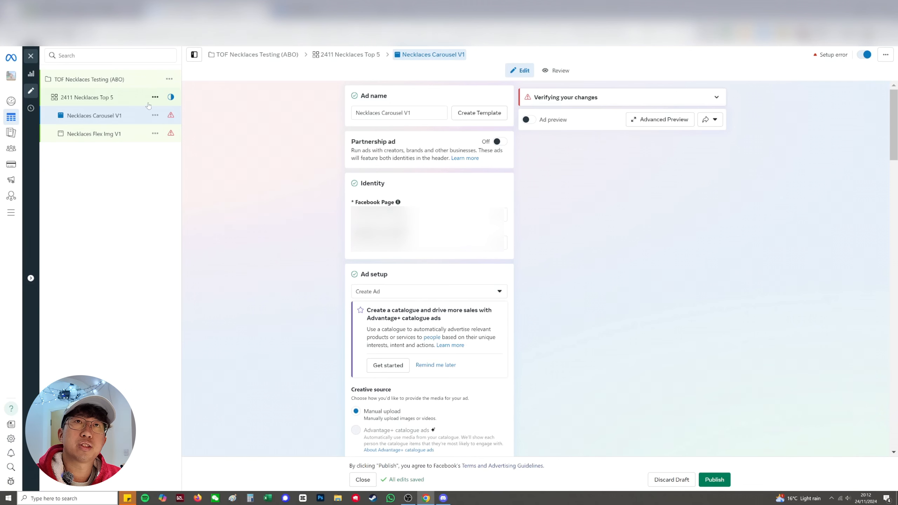
Duplicate the "2411 Necklaces Top 5" ad set four times within the existing campaign, keeping existing reactions, comments and shares on the new ads
click(117, 101)
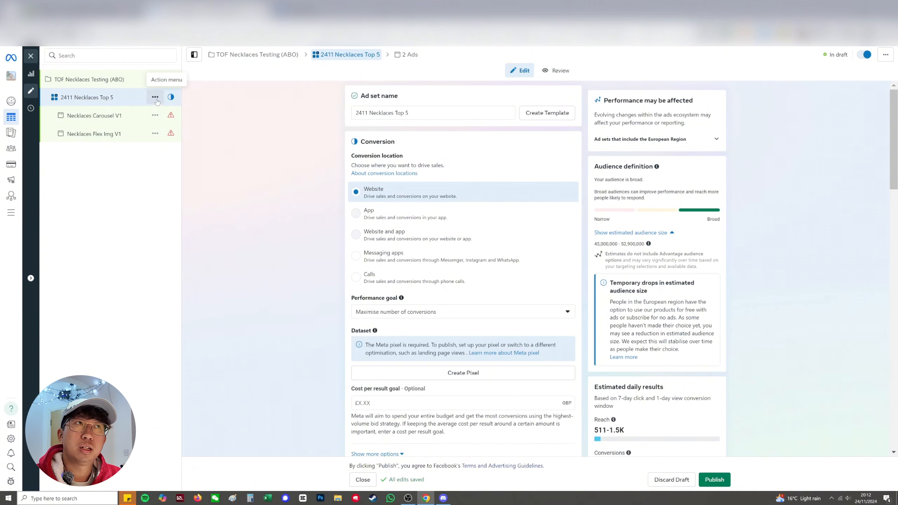
click(155, 98)
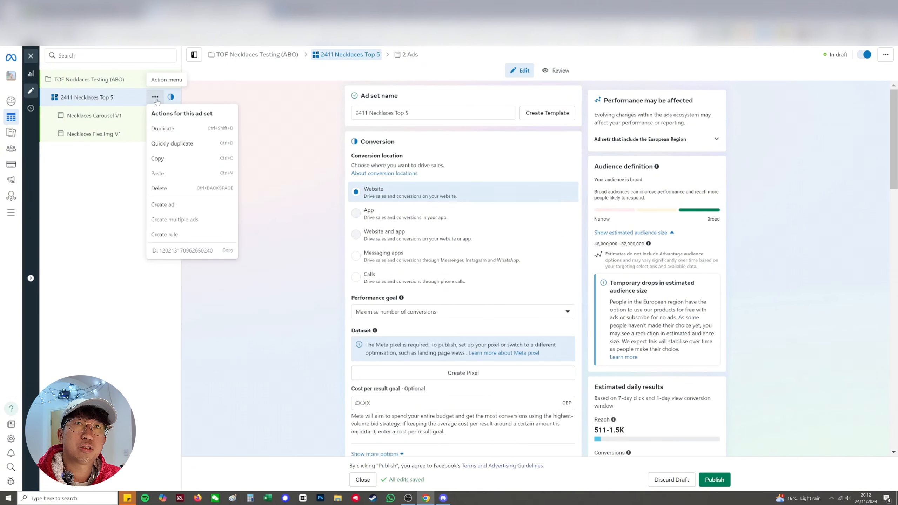
click(163, 128)
click(554, 297)
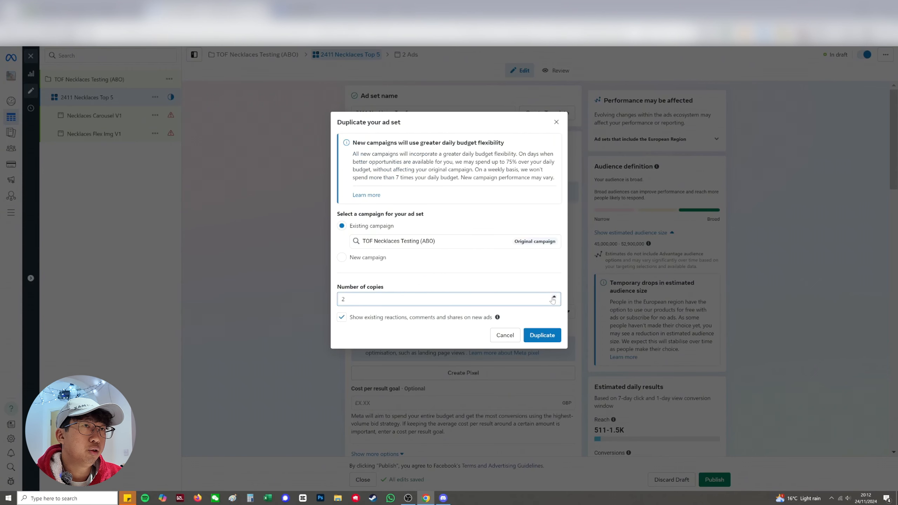
click(545, 335)
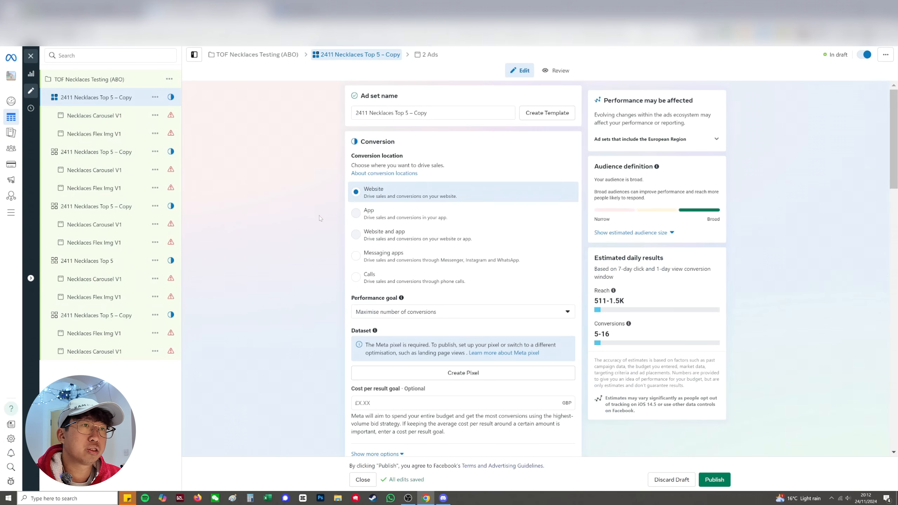
Replace the Necklace (jewellery) interest with Bracelet (jewellery) in the first copied ad set's detailed targeting
scroll(318, 219, down, 5)
scroll(318, 219, down, 10)
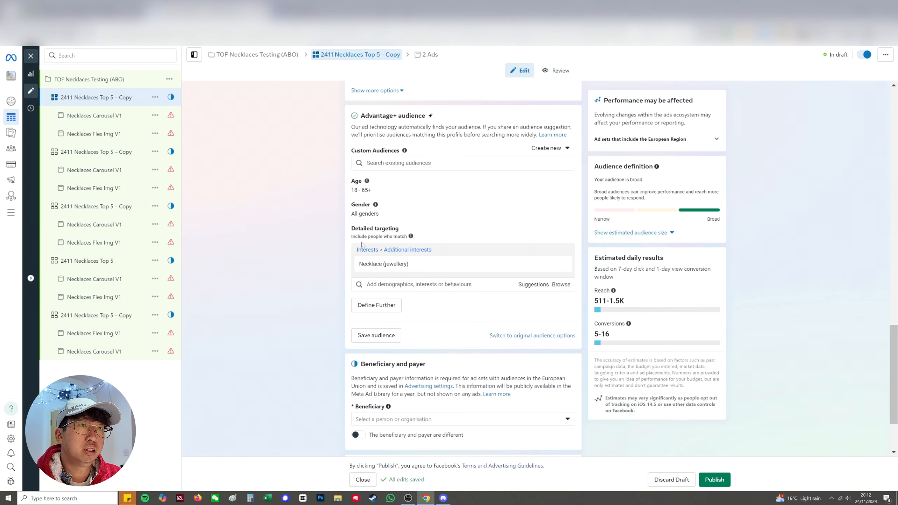
click(533, 286)
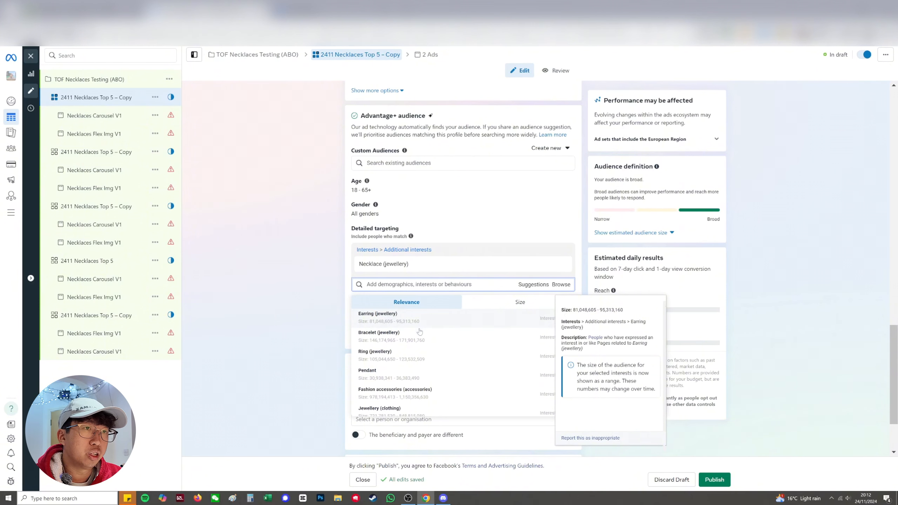
click(417, 339)
scroll(304, 307, down, 1)
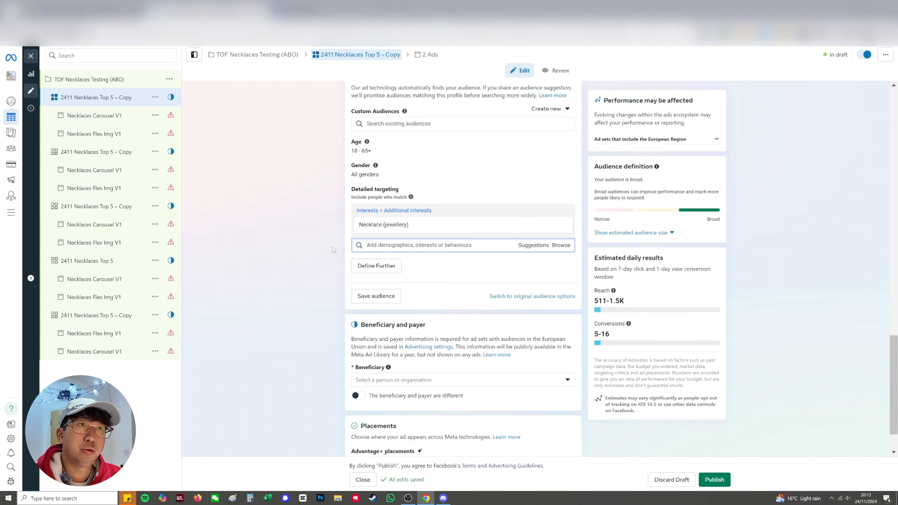
text(brace)
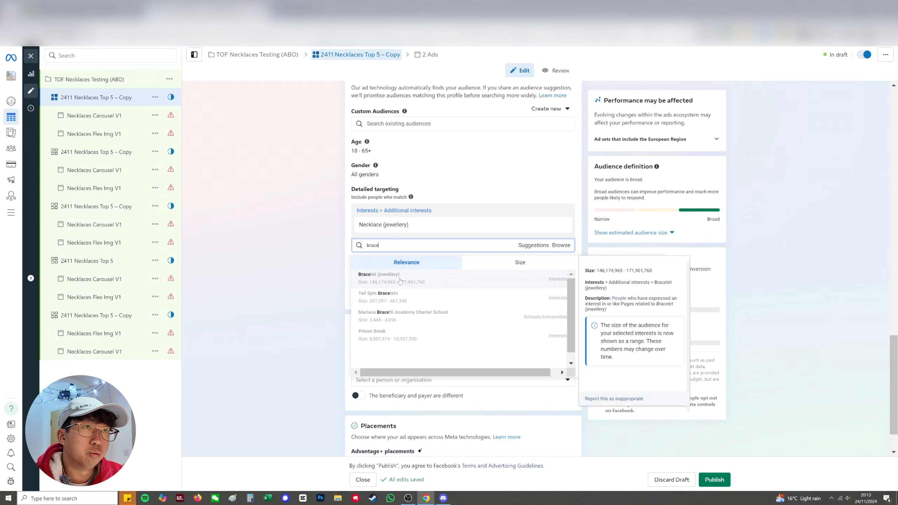
click(403, 275)
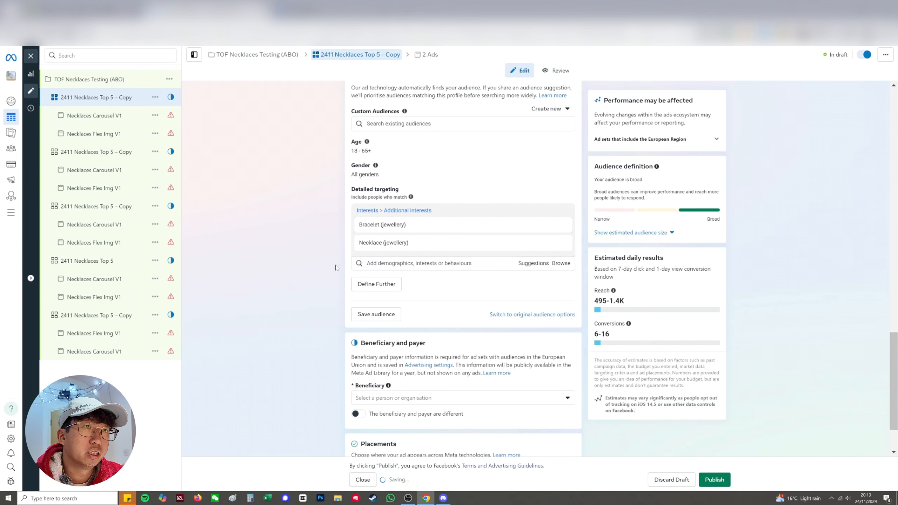
click(561, 244)
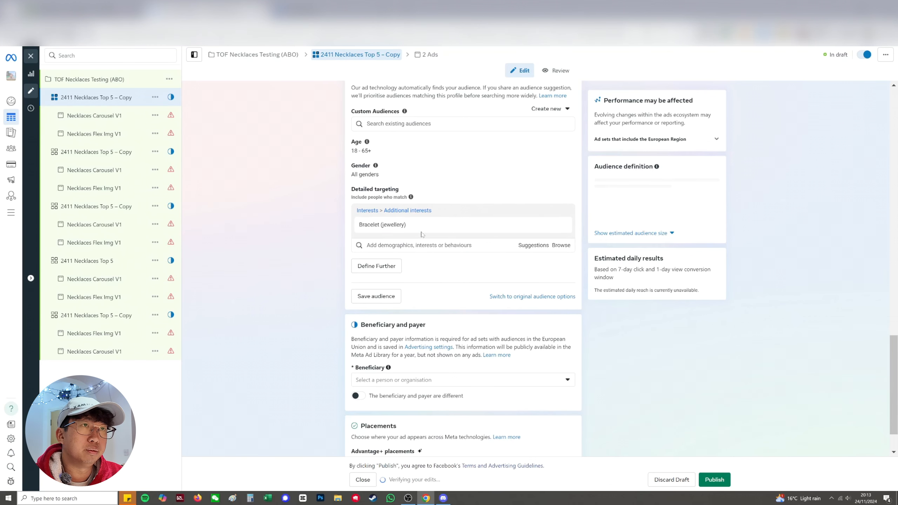
Rename the bracelet-targeted ad set as "2411 Bracelet (jewellery) Top 5", reusing the interest's name
drag(406, 225, 359, 228)
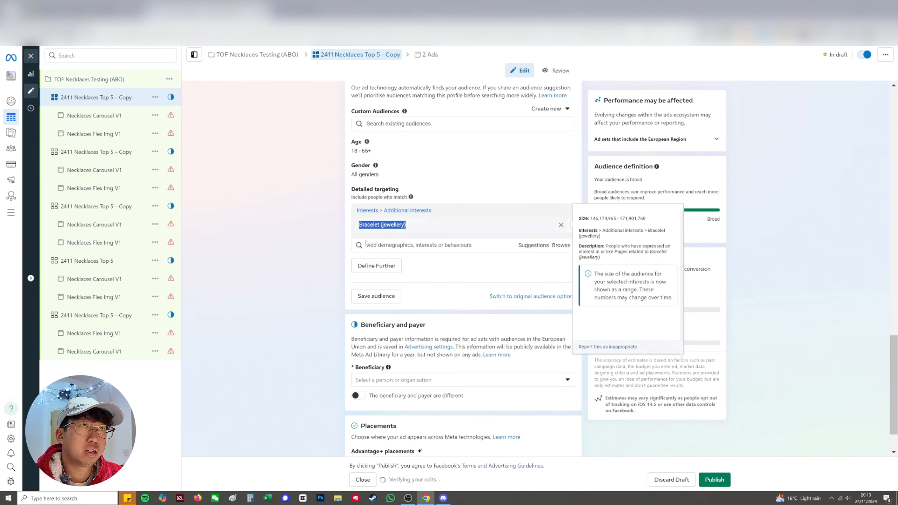
scroll(337, 249, up, 20)
drag(408, 113, 369, 113)
key(BackSpace)
click(386, 113)
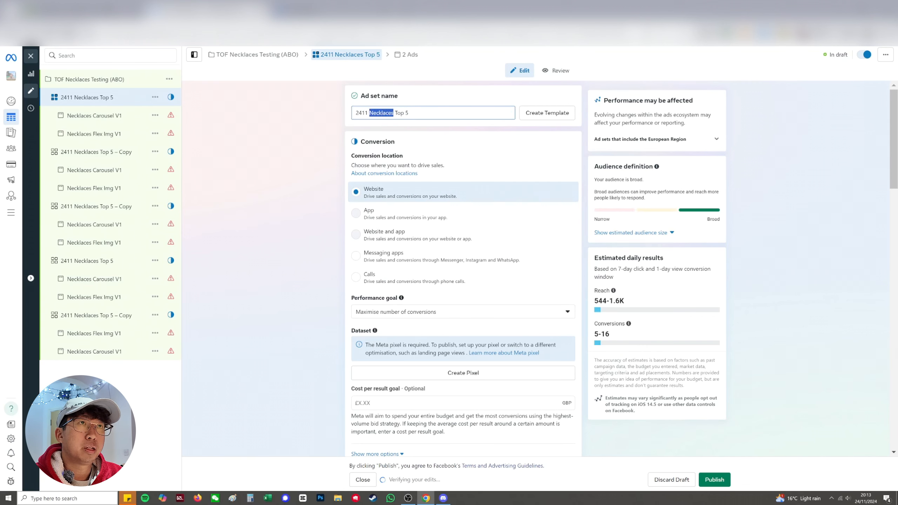
key(ctrl+v)
click(290, 159)
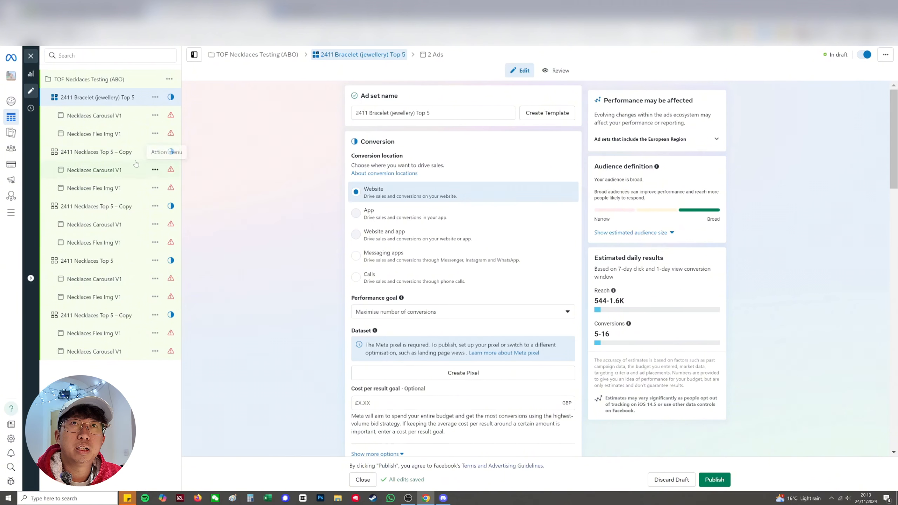
Replace the Necklace (jewellery) interest with Ring (jewellery) in the second copied ad set's detailed targeting
click(113, 156)
scroll(334, 186, down, 15)
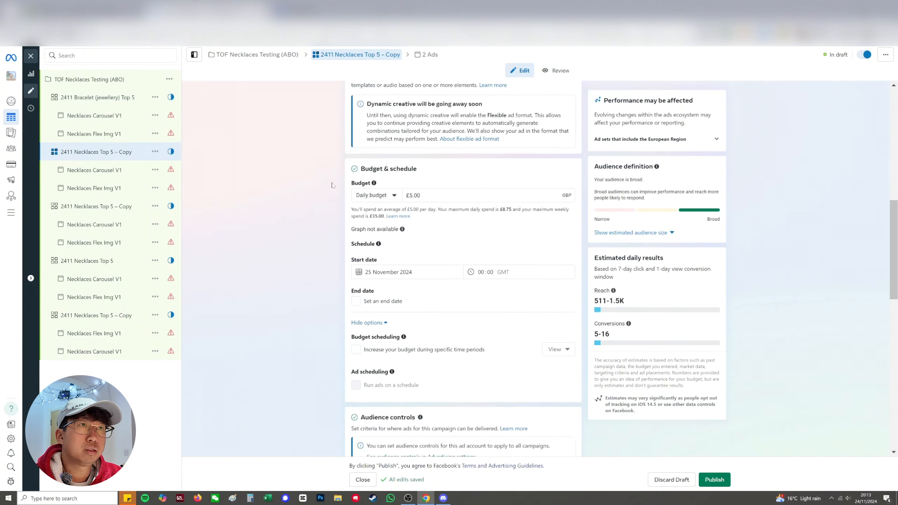
click(420, 194)
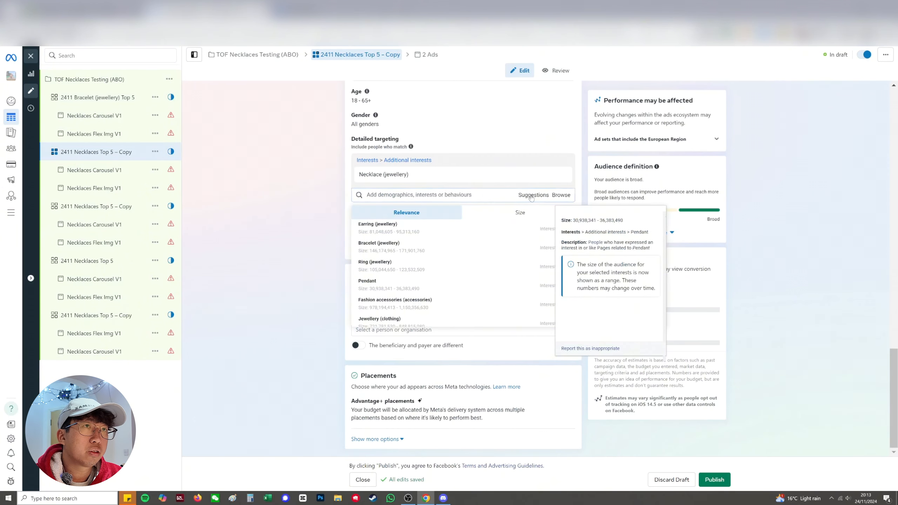
click(423, 267)
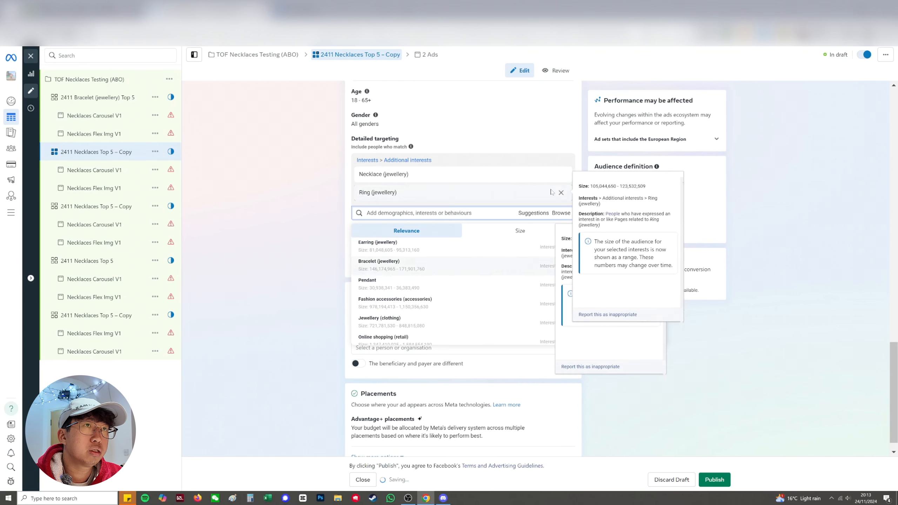
click(561, 176)
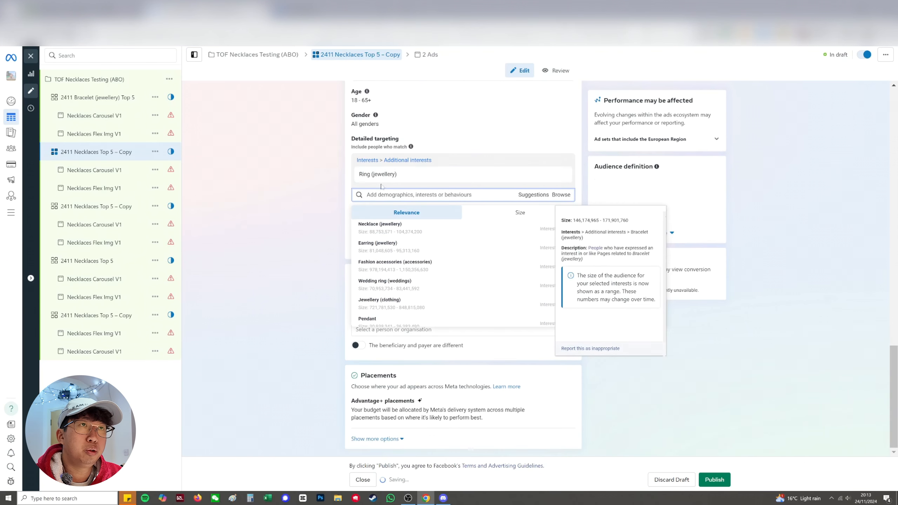
Rename the ring-targeted ad set as "2411 Ring (jewellery) Top 5", reusing the interest's name
drag(406, 177, 335, 190)
key(ctrl+c)
scroll(314, 225, up, 20)
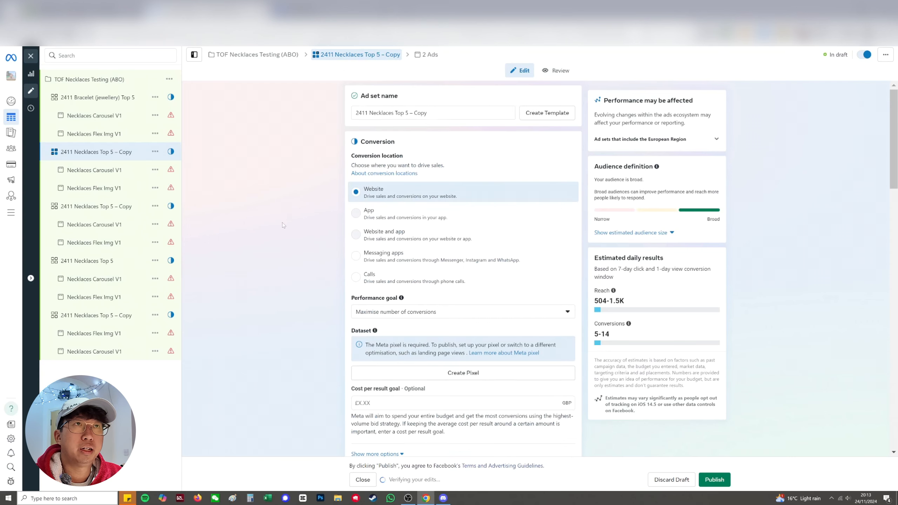
drag(408, 113, 369, 114)
key(BackSpace)
key(ctrl+v)
click(317, 155)
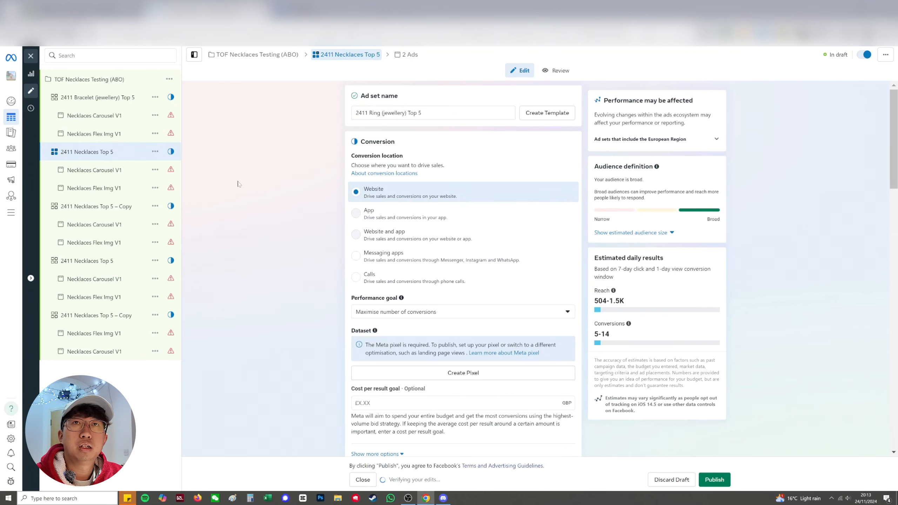
Replace the Necklace (jewellery) interest with Gift (social concept) in the third copied ad set's detailed targeting
click(106, 207)
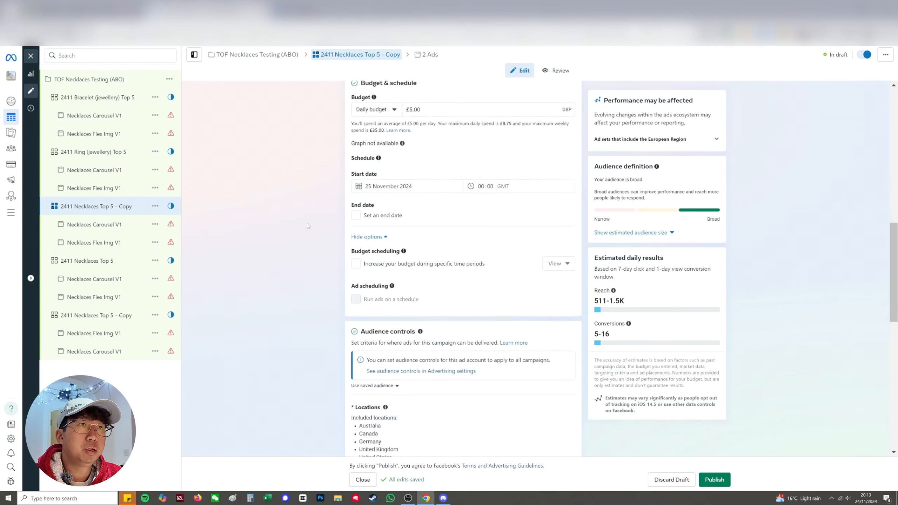
scroll(307, 226, down, 10)
click(370, 284)
text(gift)
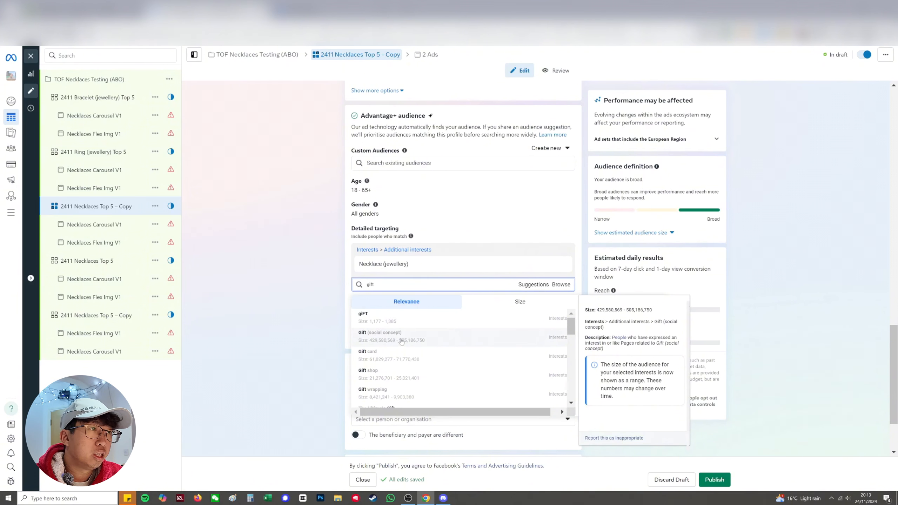
click(401, 340)
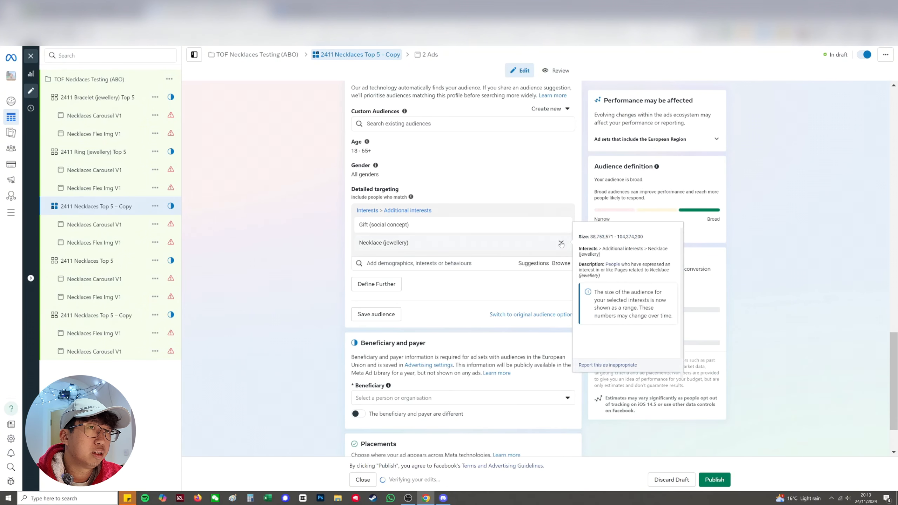
Rename the gift-targeted ad set as "2411 Gift (social concept) Top 5", reusing the interest's name
triple_click(414, 226)
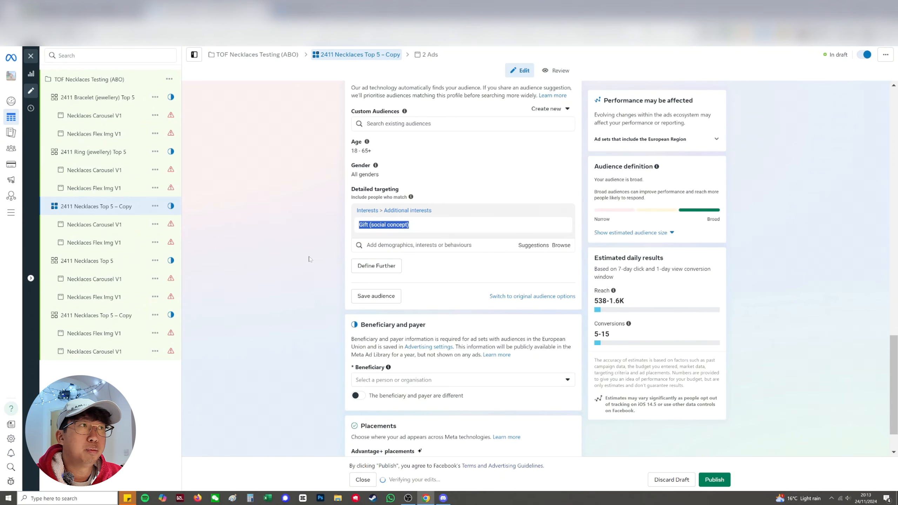
scroll(342, 262, up, 20)
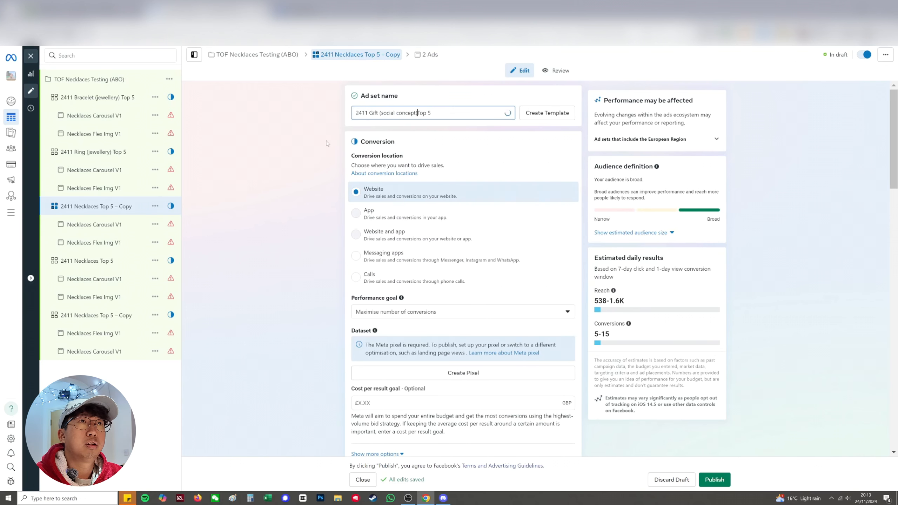
click(292, 167)
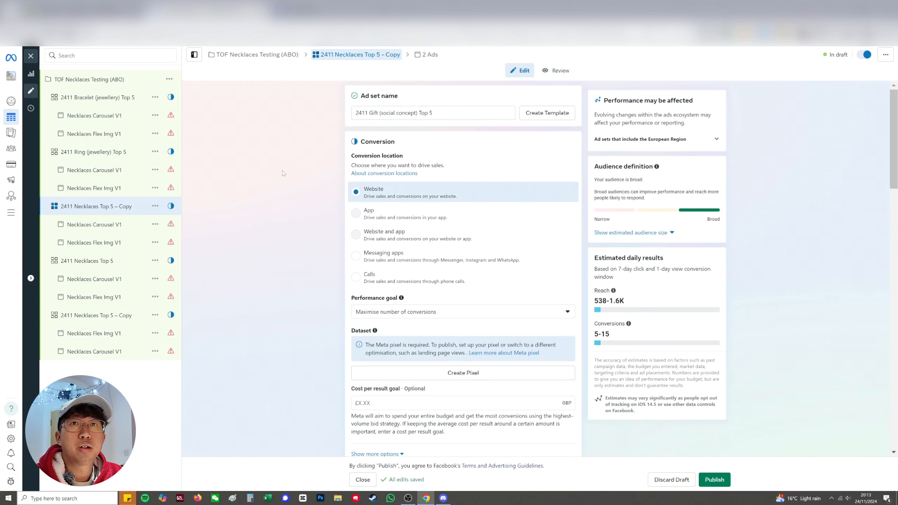
Replace the Necklace (jewellery) interest with Dresses (apparel) in the last copied ad set and show its estimated audience size
click(109, 322)
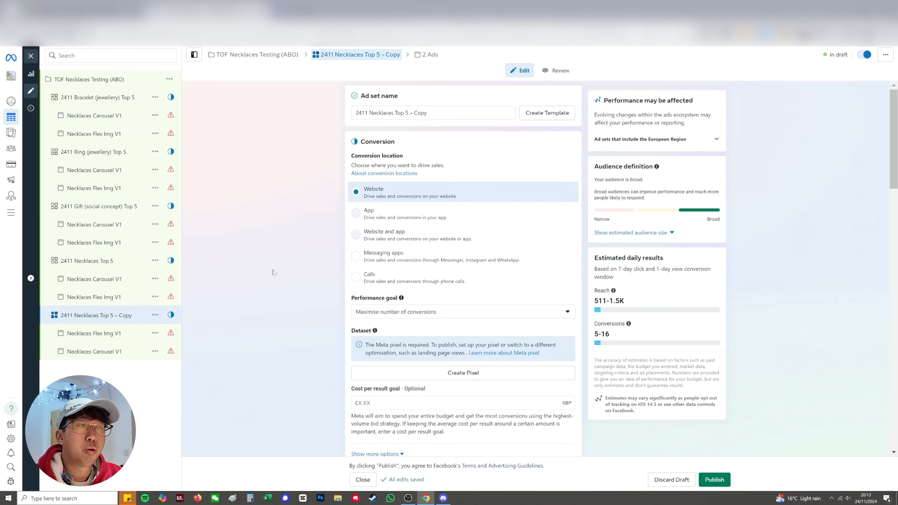
scroll(275, 272, down, 10)
scroll(274, 272, down, 7)
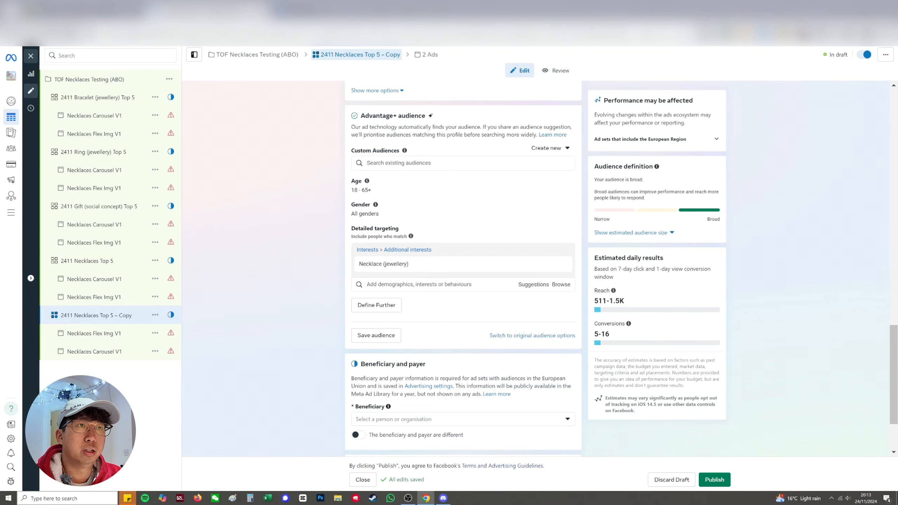
click(419, 285)
text(dresses)
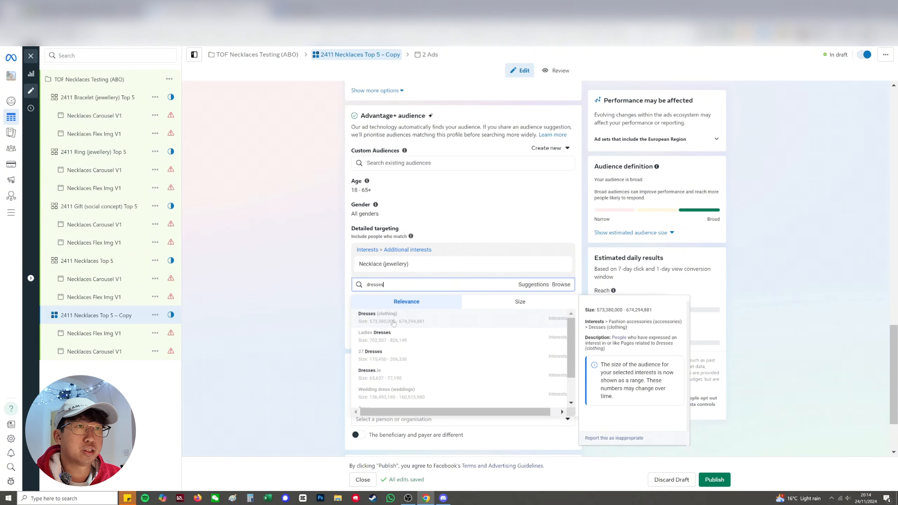
click(393, 318)
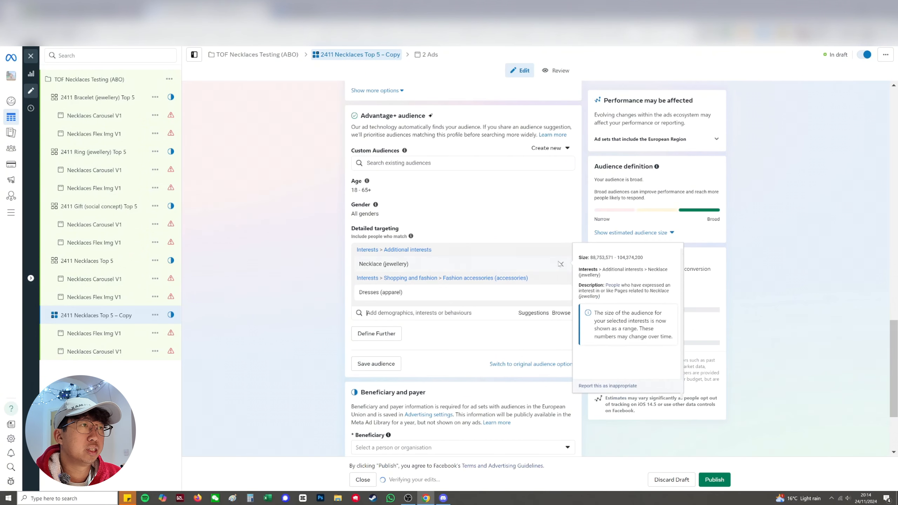
click(561, 264)
click(668, 233)
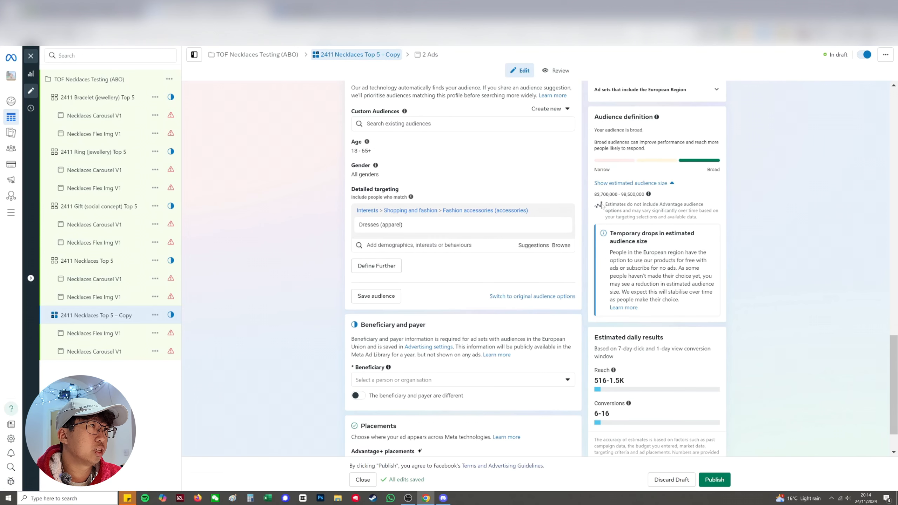
Rename the dresses-targeted ad set as "2411 Dresses (apparel) Top 5", reusing the interest's name and removing the copy suffix
triple_click(397, 228)
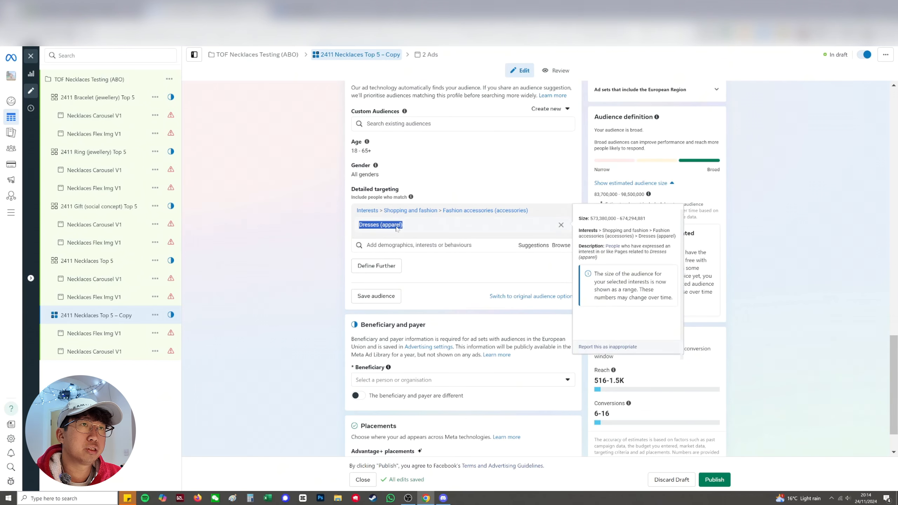
click(326, 243)
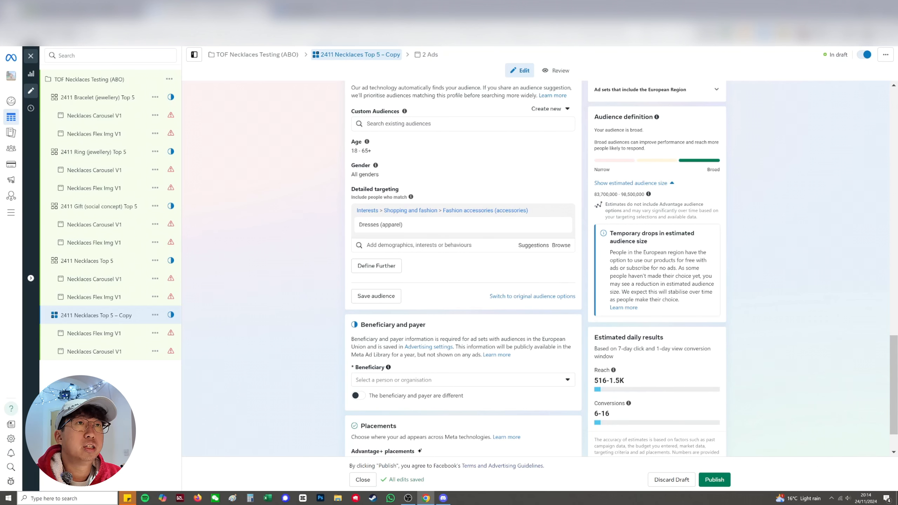
drag(405, 228, 360, 228)
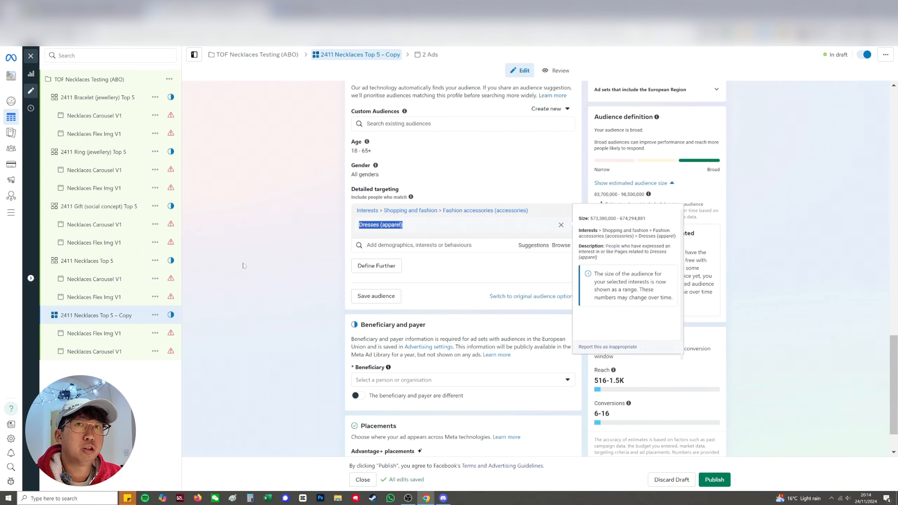
scroll(268, 267, up, 20)
double_click(386, 113)
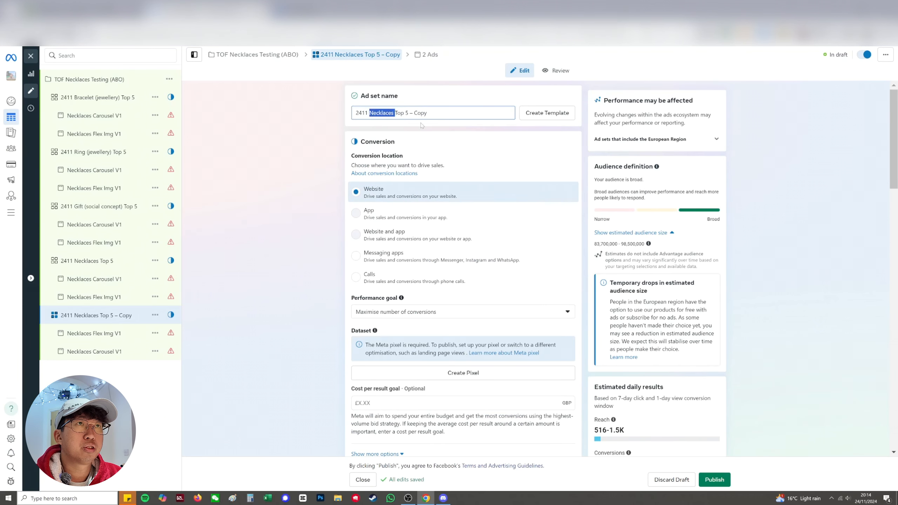
key(ctrl+v)
drag(426, 113, 526, 122)
key(BackSpace)
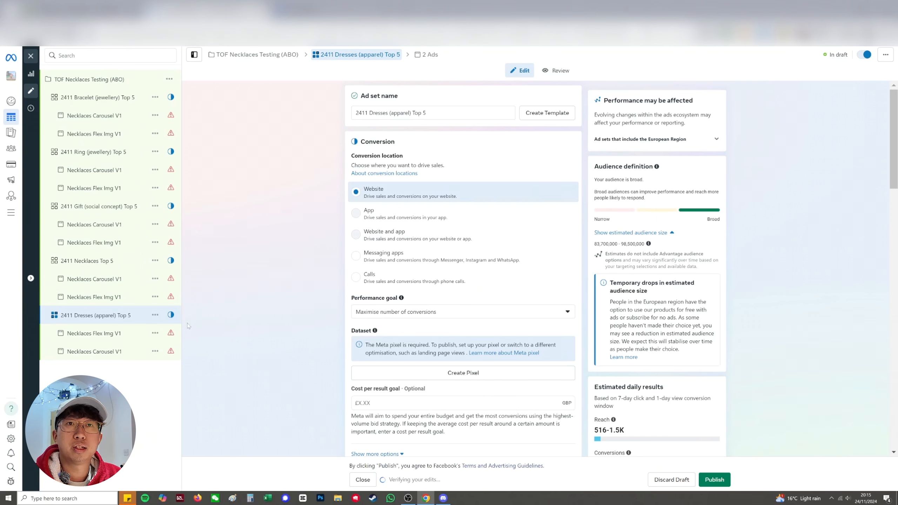
Duplicate the dresses-targeted ad set within the campaign and rename the copy "2411 Dresses (apparel) Top 5 [VID]"
click(155, 315)
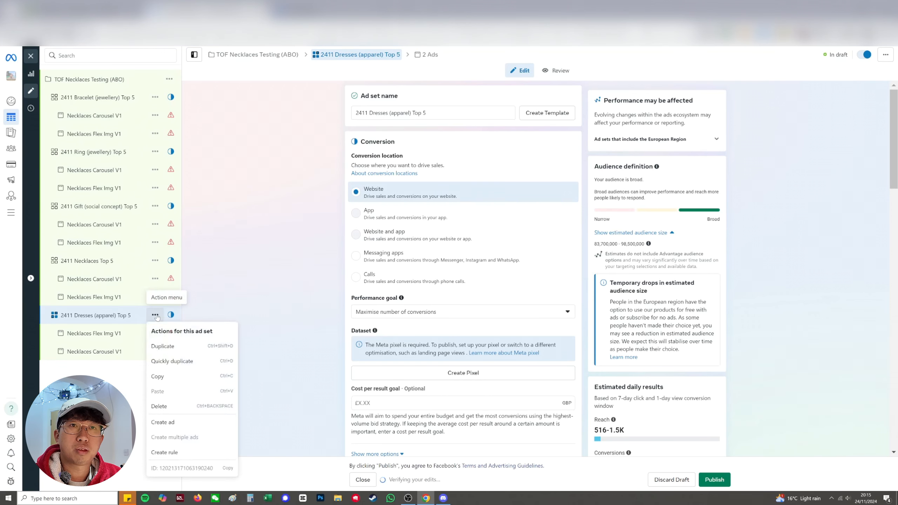
click(180, 361)
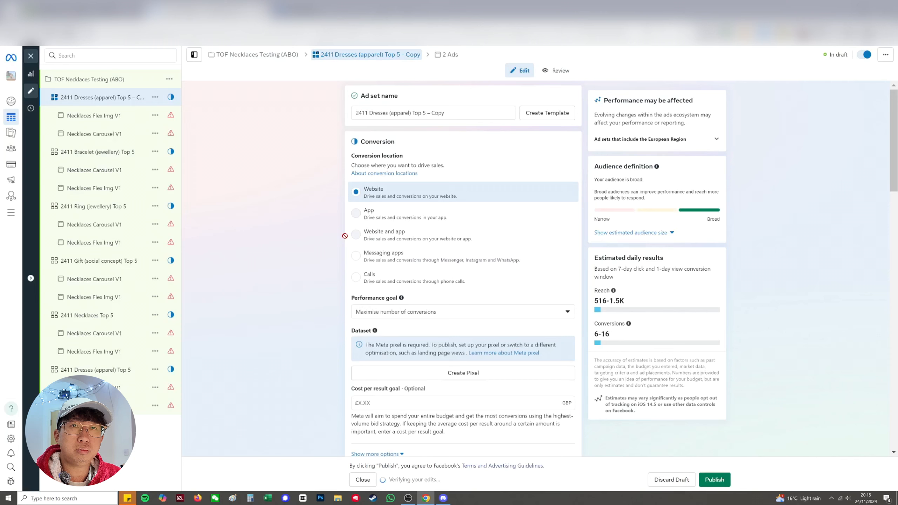
drag(447, 114, 428, 113)
text([VID])
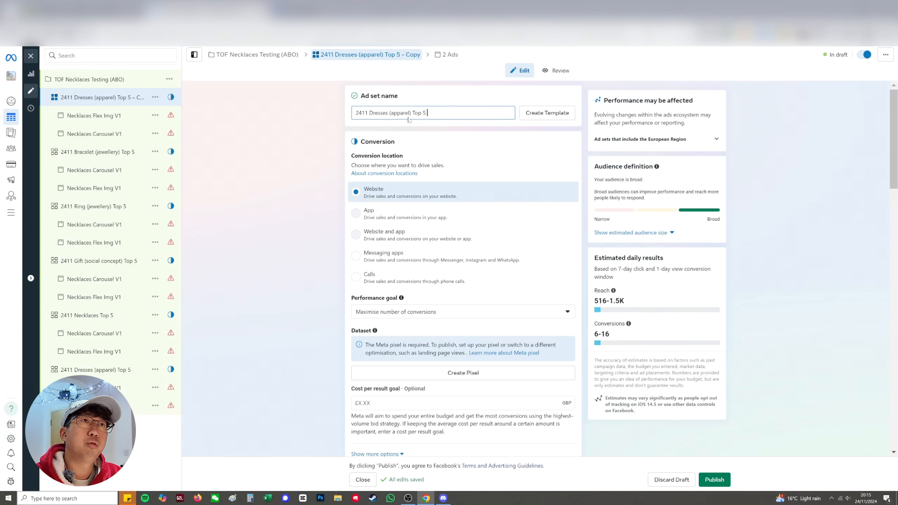
key(Return)
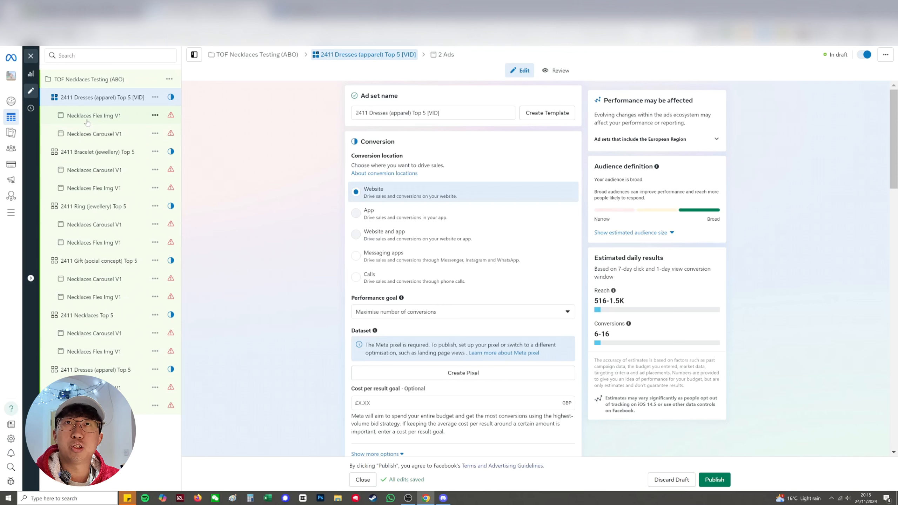
click(147, 98)
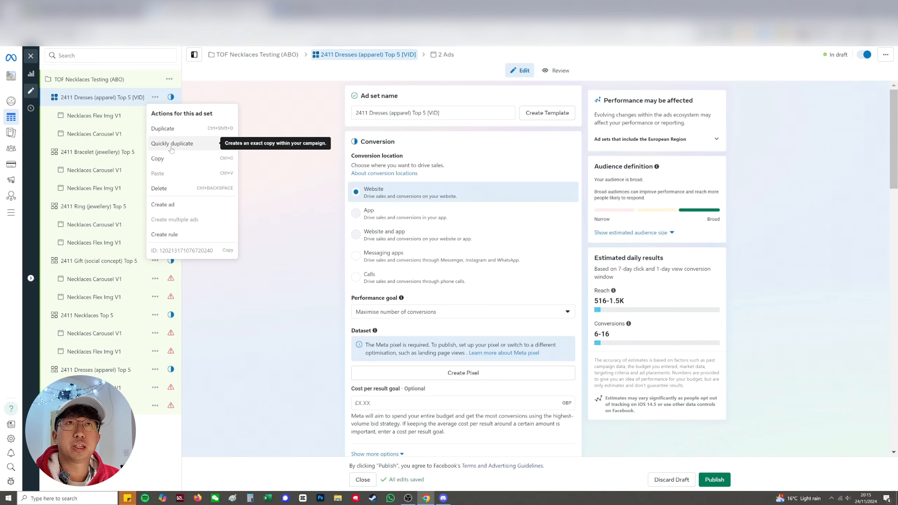
click(171, 143)
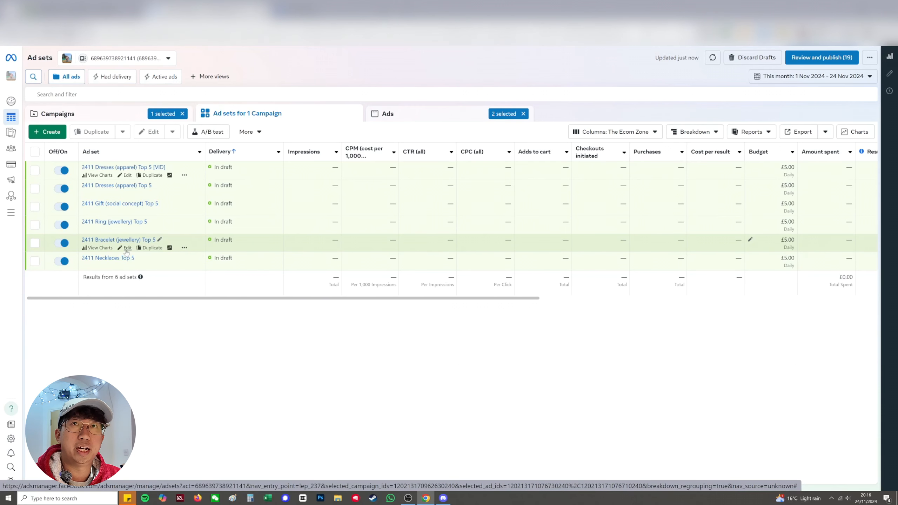
click(116, 119)
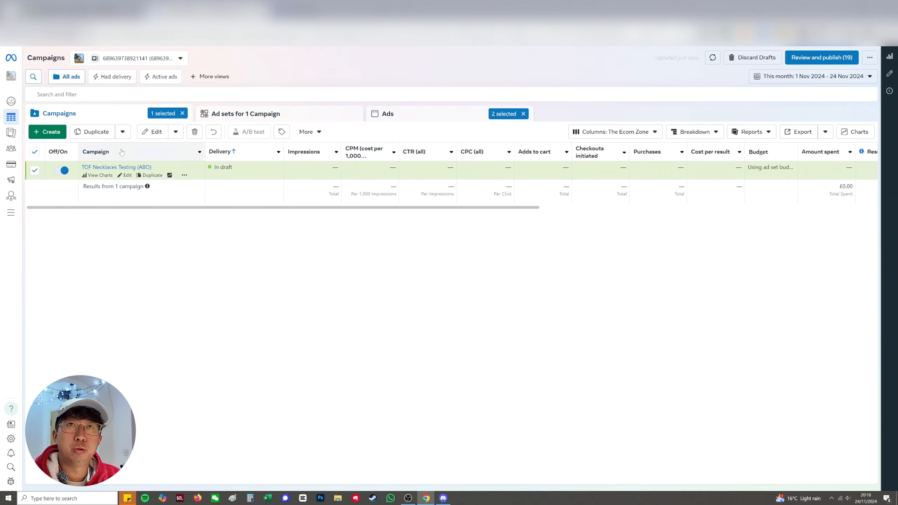
click(149, 175)
click(505, 285)
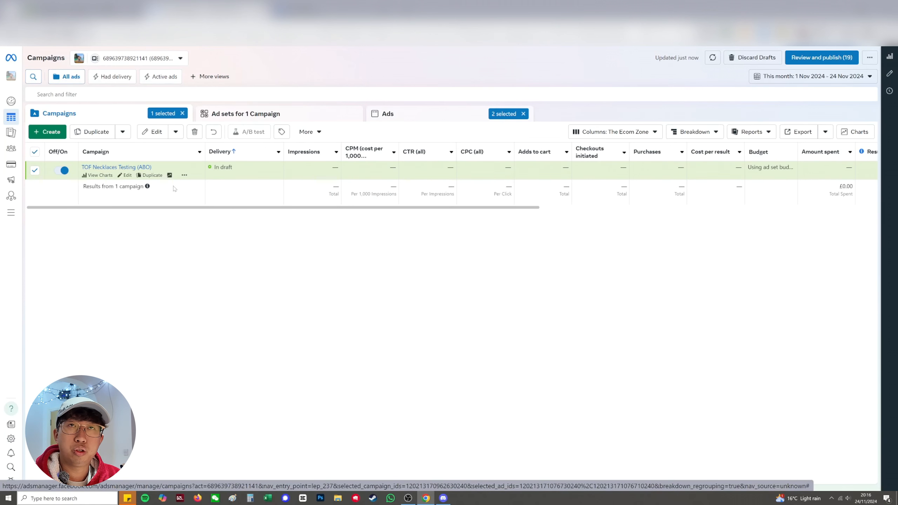
click(263, 117)
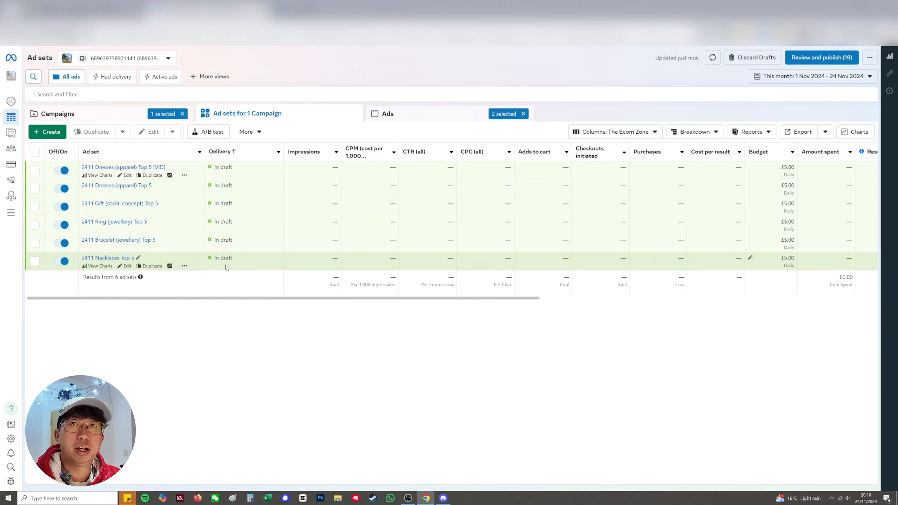
Rename the campaign as "TOF Necklaces Testing Black Friday (ABO)" and save it to the draft
click(121, 117)
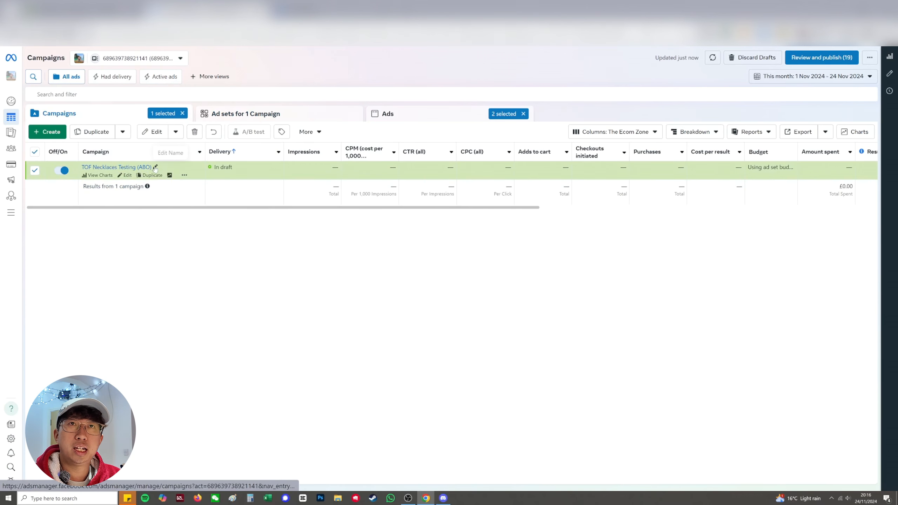
click(155, 167)
text(Black Frida)
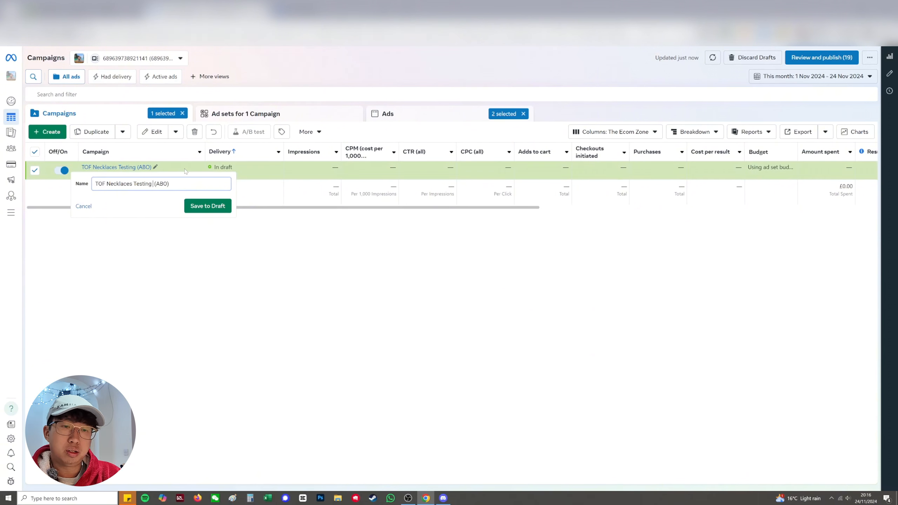
text(y)
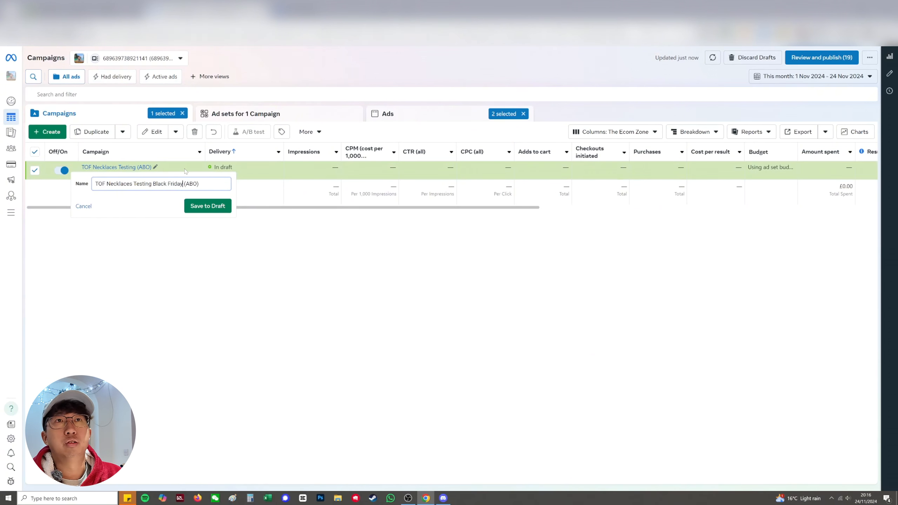
click(207, 206)
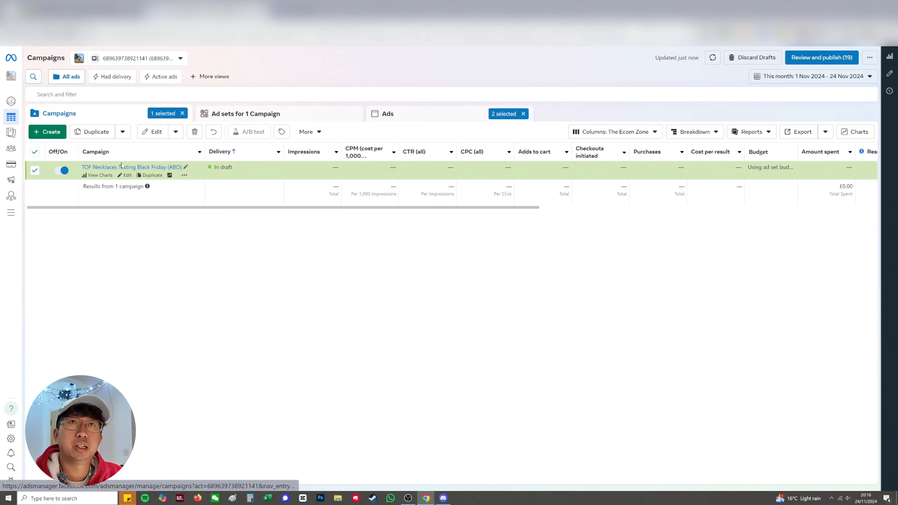
Show the campaign's ad sets with the Performance column preset
click(316, 118)
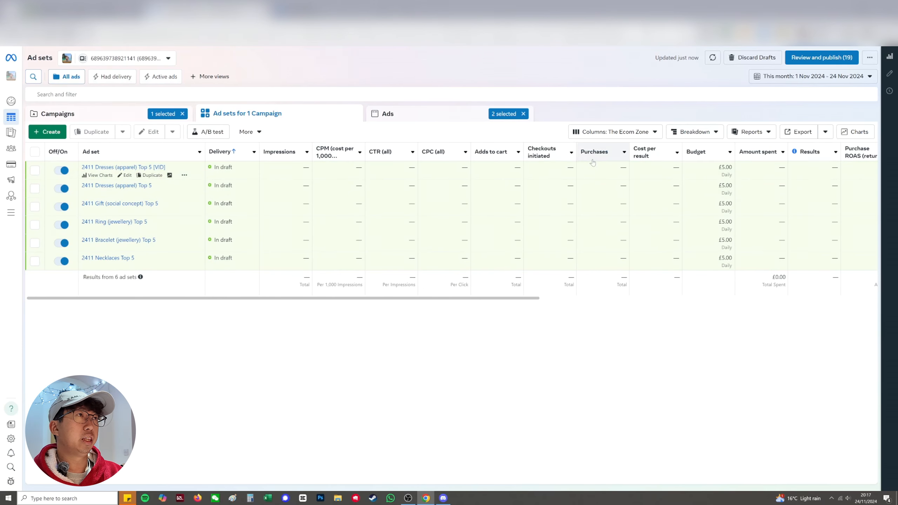
click(597, 138)
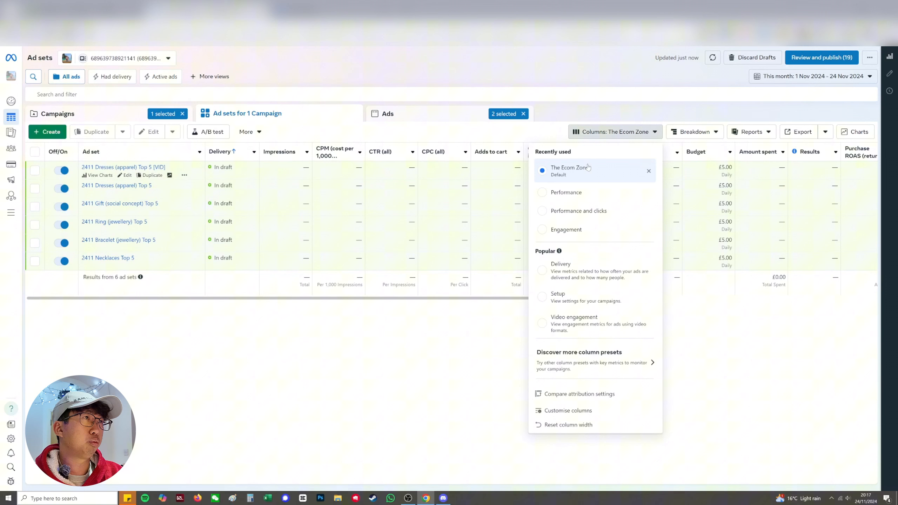
click(566, 193)
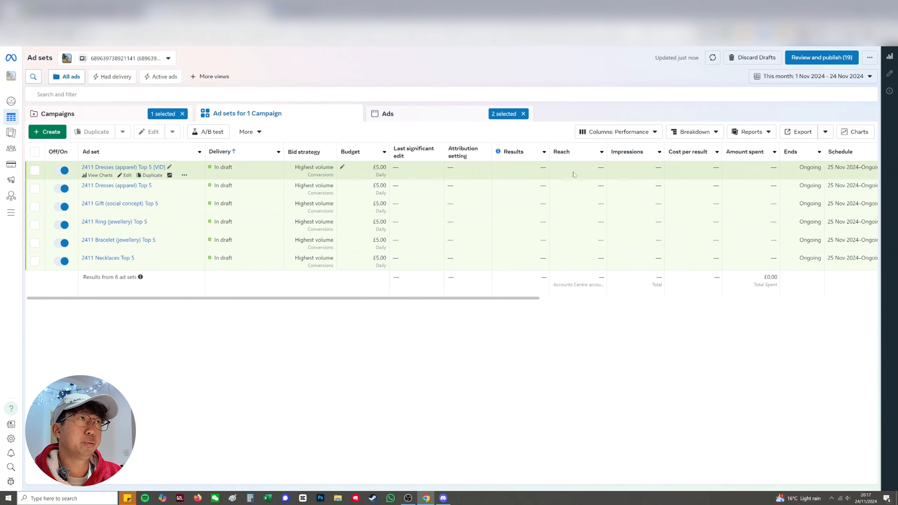
Customise the ad set table's columns by removing every selected column except Ad set and Delivery
click(617, 132)
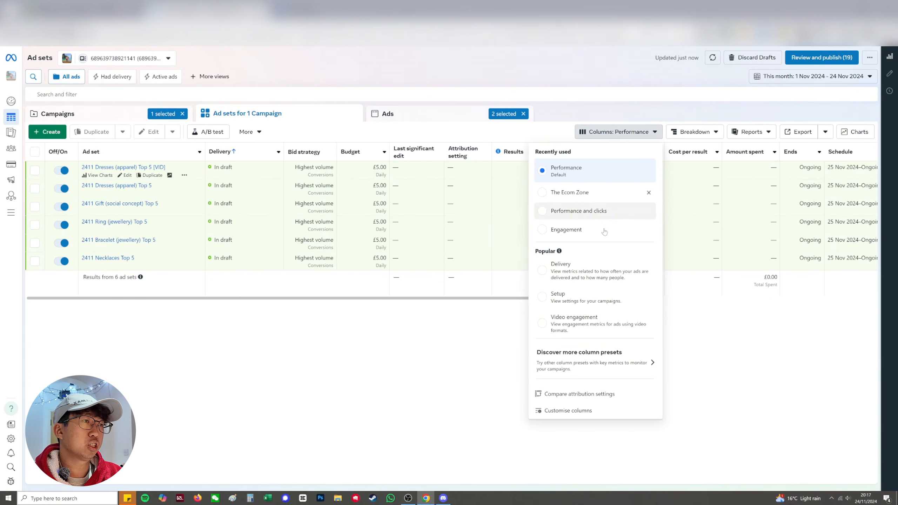
click(560, 411)
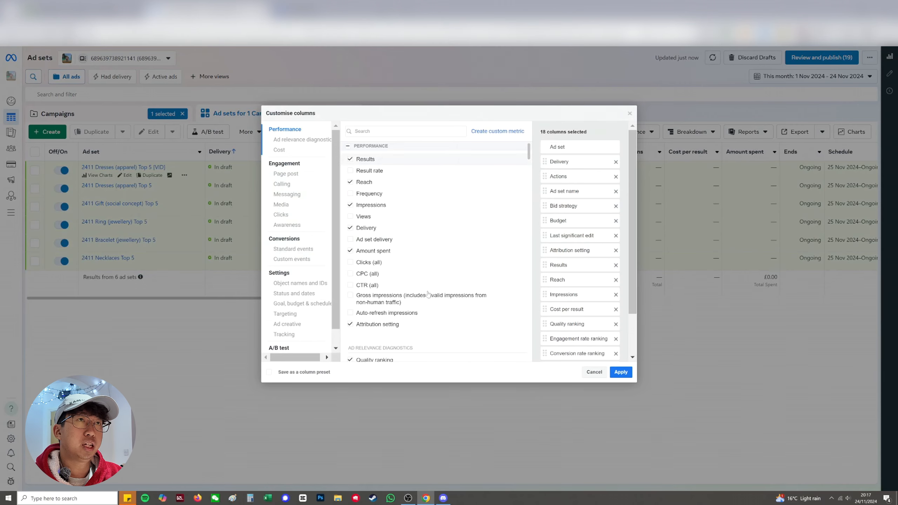
click(616, 176)
click(616, 177)
click(615, 176)
click(616, 177)
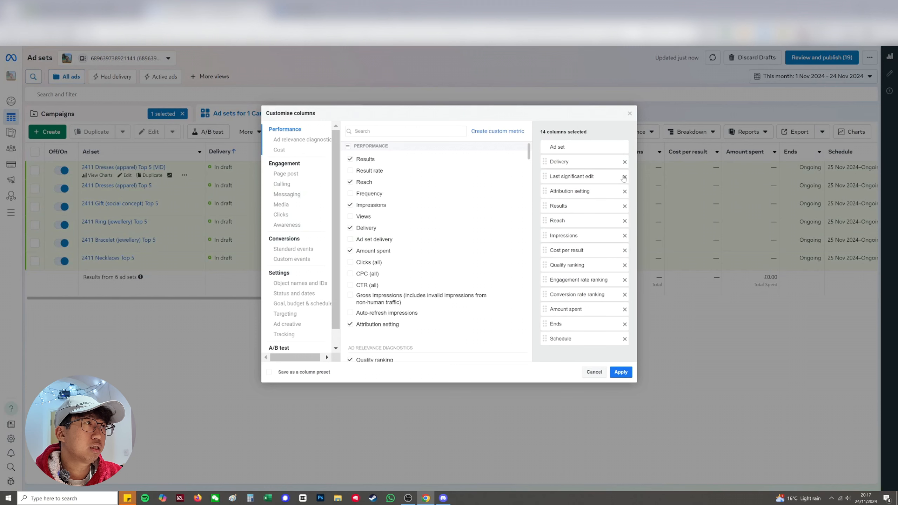
click(625, 176)
click(625, 176)
click(625, 176)
click(624, 177)
click(625, 177)
click(625, 177)
click(625, 177)
click(625, 177)
click(625, 177)
click(625, 177)
click(625, 176)
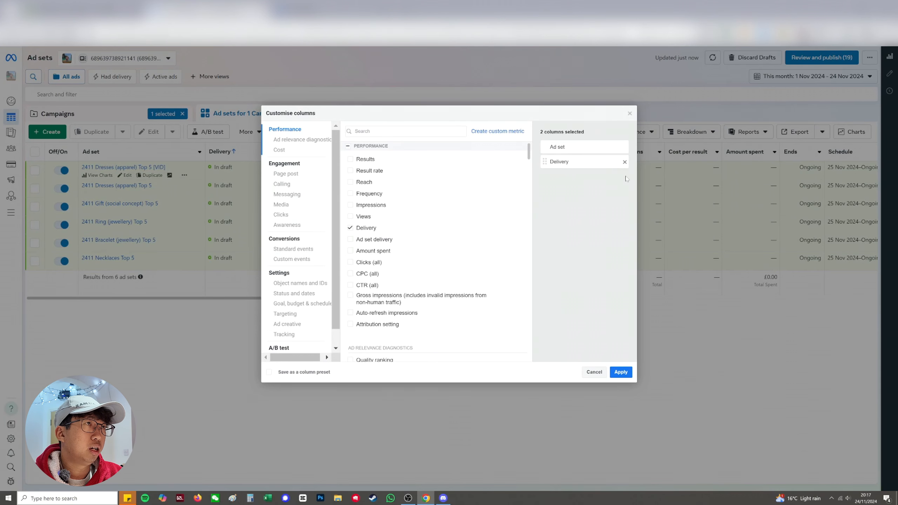
Find and add the Impressions and CPM (cost per 1,000 impressions) columns to the custom column selection
click(406, 131)
text(impre)
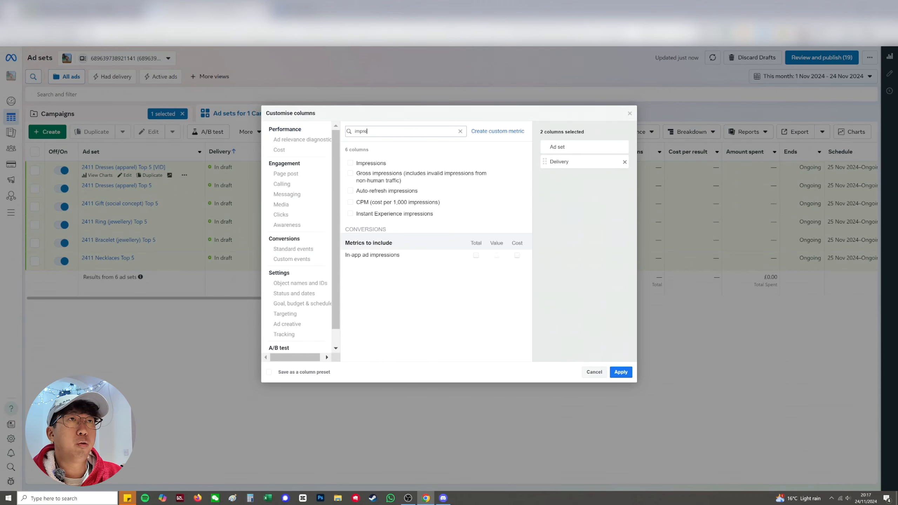
click(372, 163)
double_click(369, 131)
text(cpm)
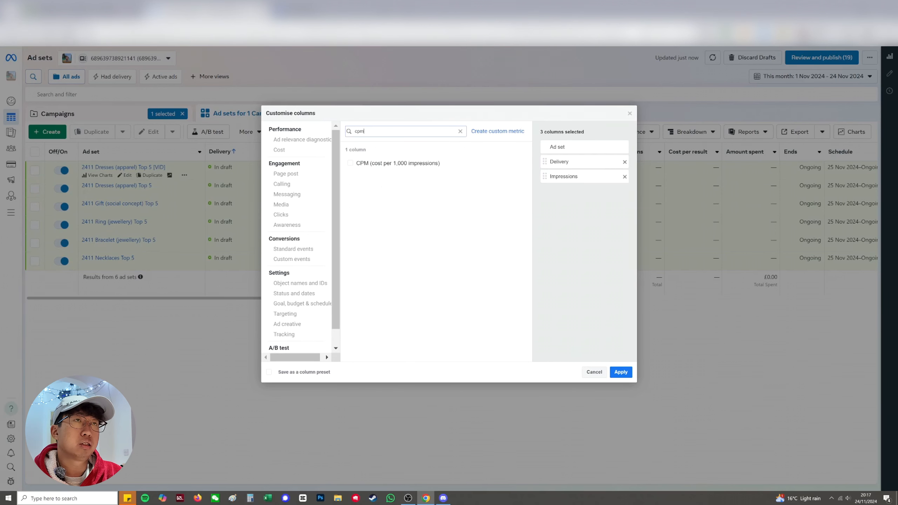
click(380, 163)
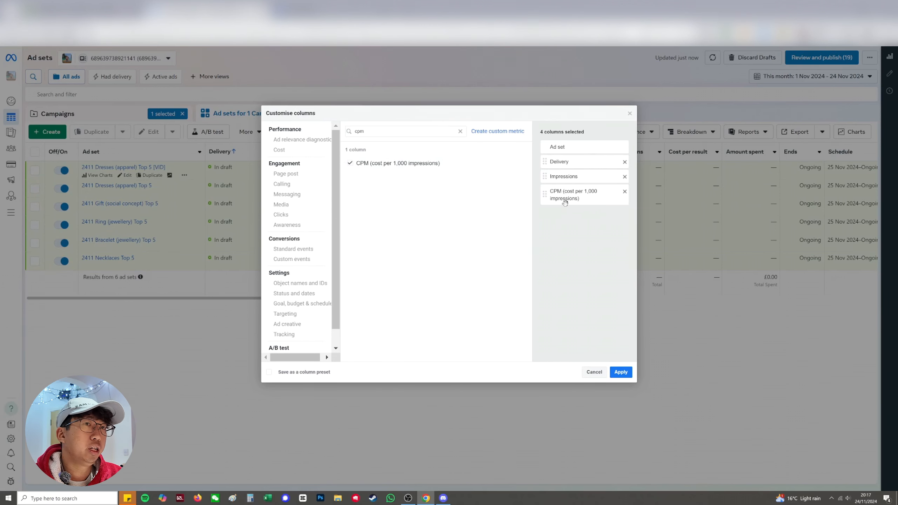
Try to save the custom column selection as a preset, entering "THe Ecom" as its name
click(269, 372)
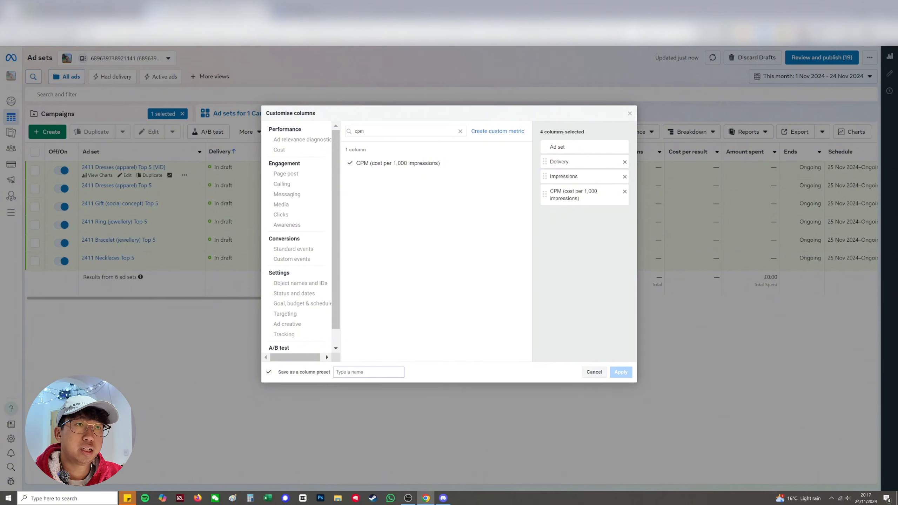
text(THe Ecom)
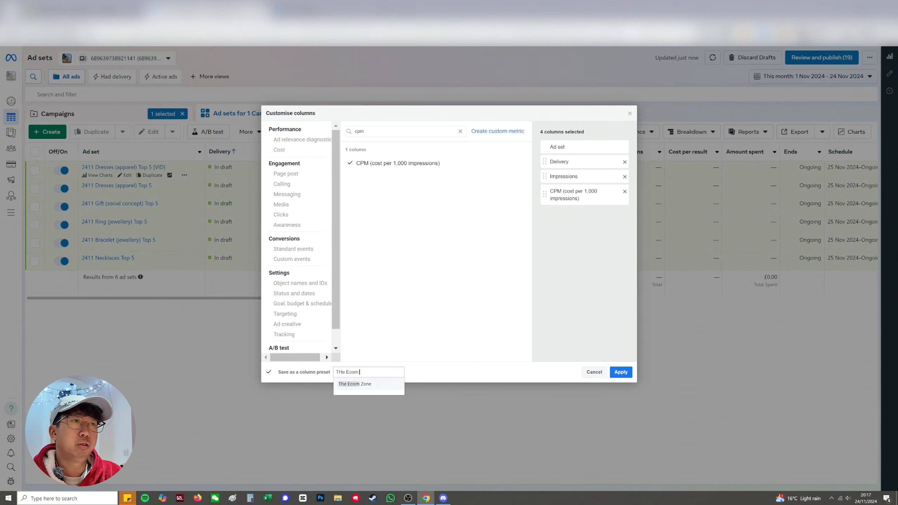
click(612, 373)
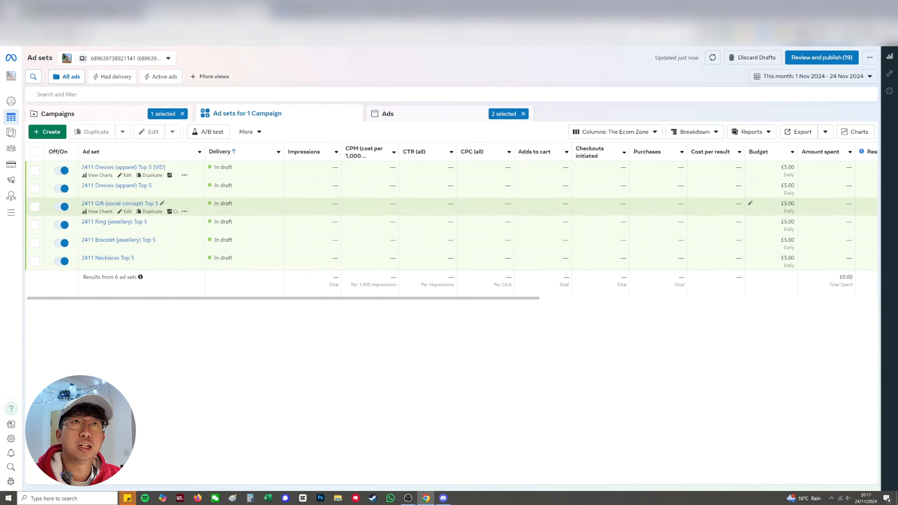
Examine the ad set table's metric columns in order, from Delivery, Impressions and CPM through Amount spent and Frequency to the video plays
mouse_move(216, 153)
mouse_move(298, 157)
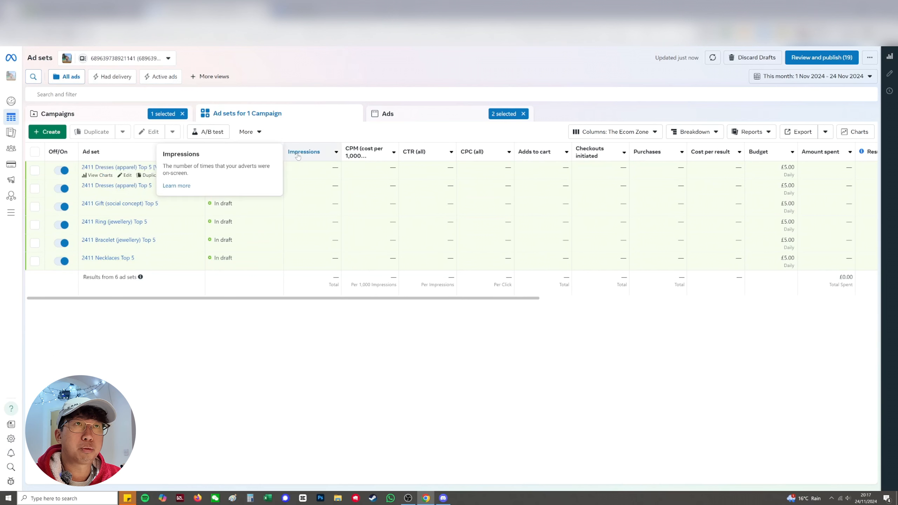
mouse_move(352, 156)
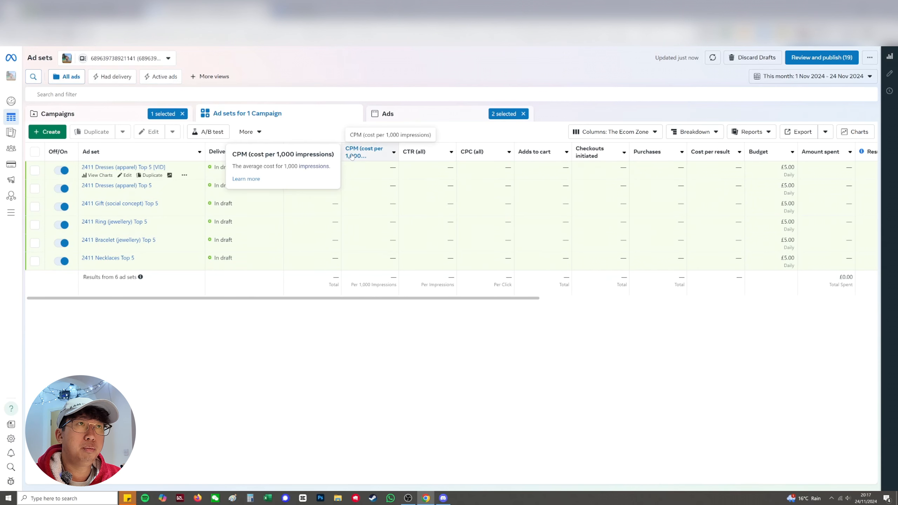
mouse_move(473, 156)
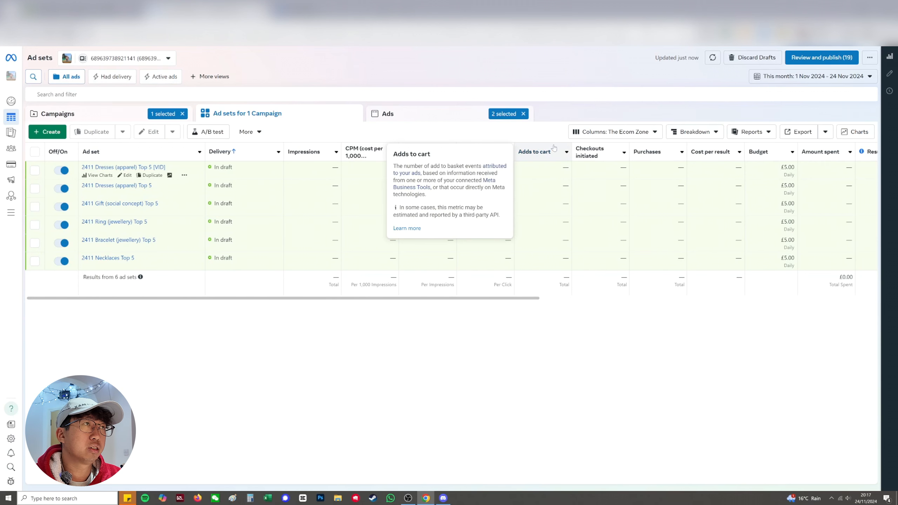
mouse_move(592, 160)
mouse_move(644, 153)
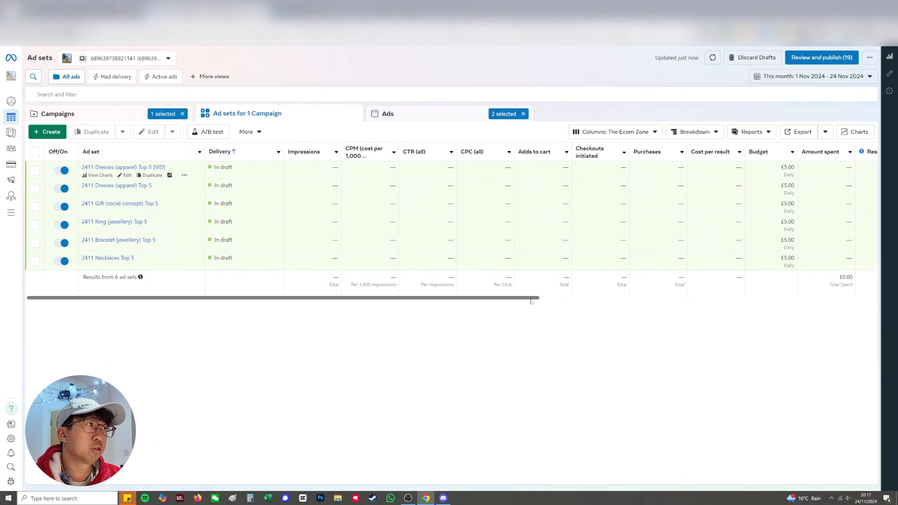
scroll(672, 293, right, 2)
scroll(672, 293, right, 4)
mouse_move(707, 152)
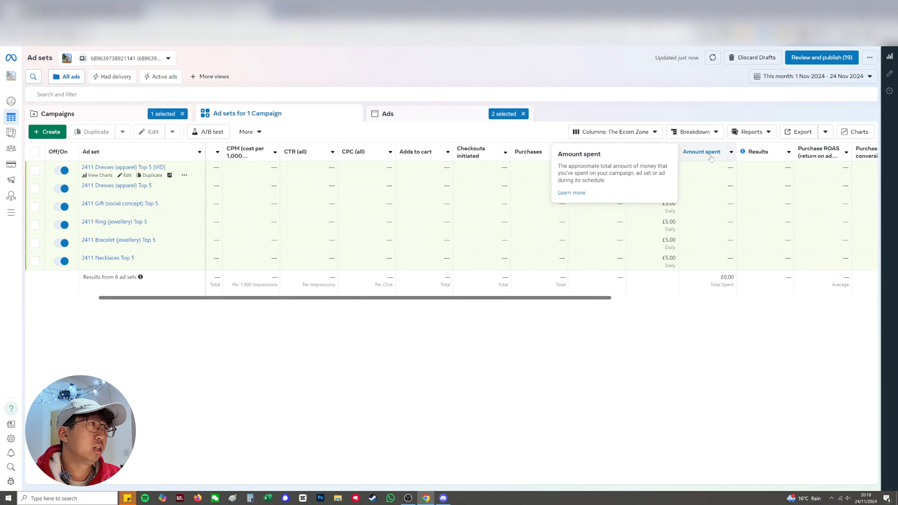
scroll(532, 299, right, 5)
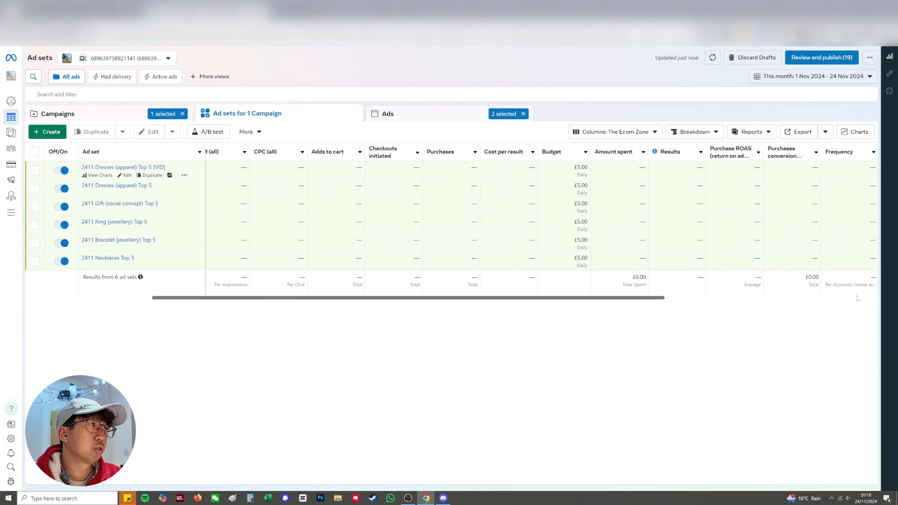
mouse_move(775, 157)
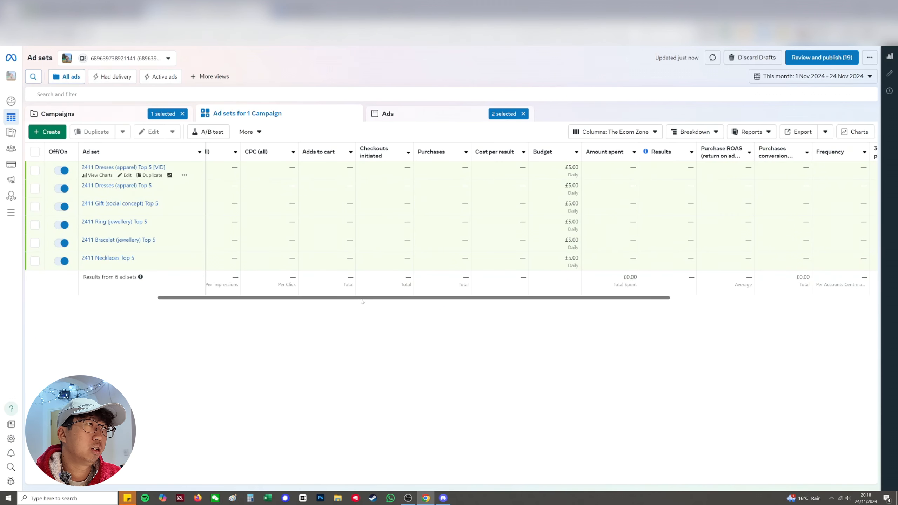
scroll(361, 299, right, 5)
mouse_move(669, 158)
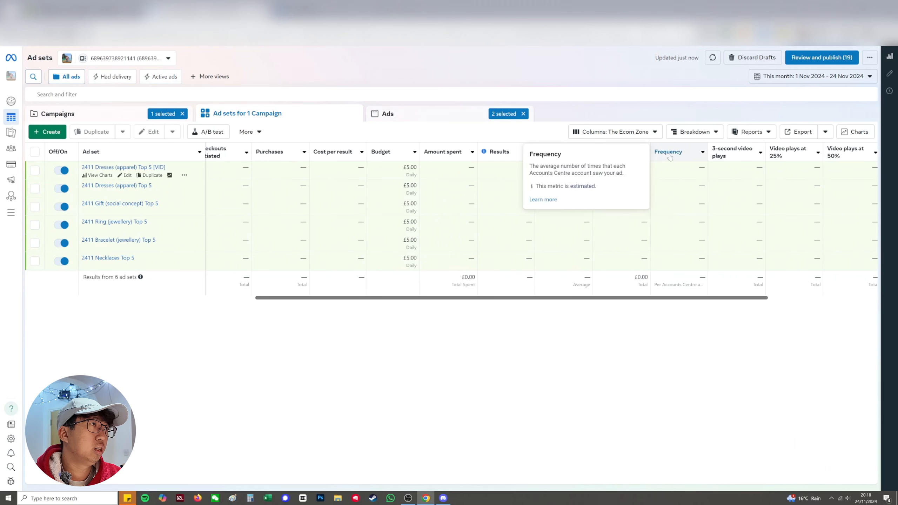
scroll(437, 301, right, 3)
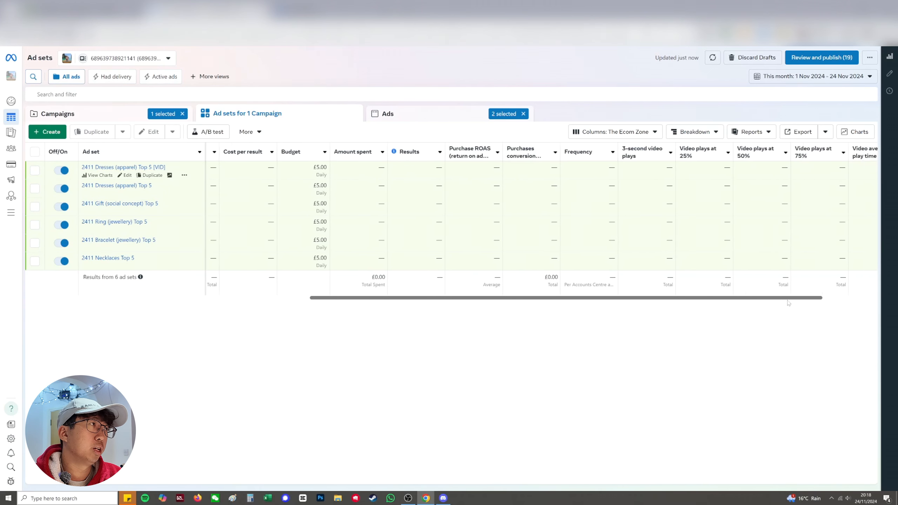
Examine the remaining video metric columns of the ad set table and the list of selected columns in the column customisation
scroll(788, 303, right, 2)
scroll(741, 309, right, 1)
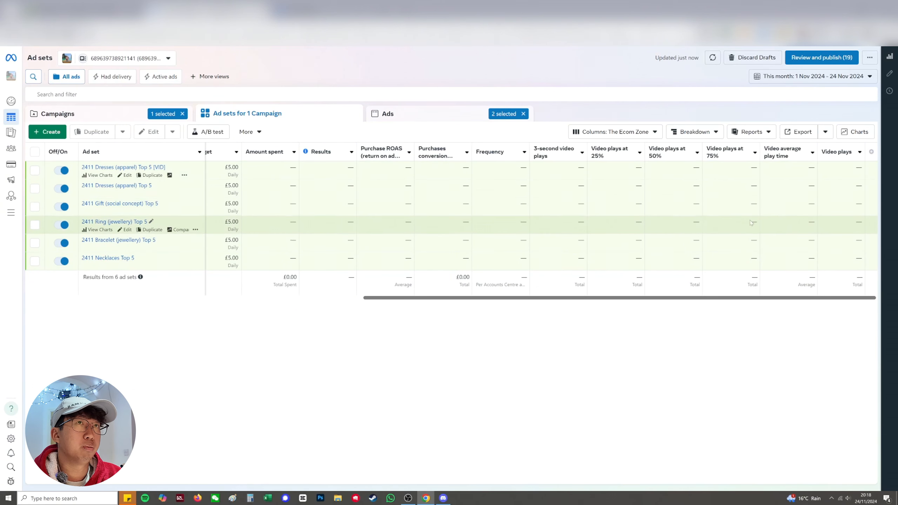
click(611, 136)
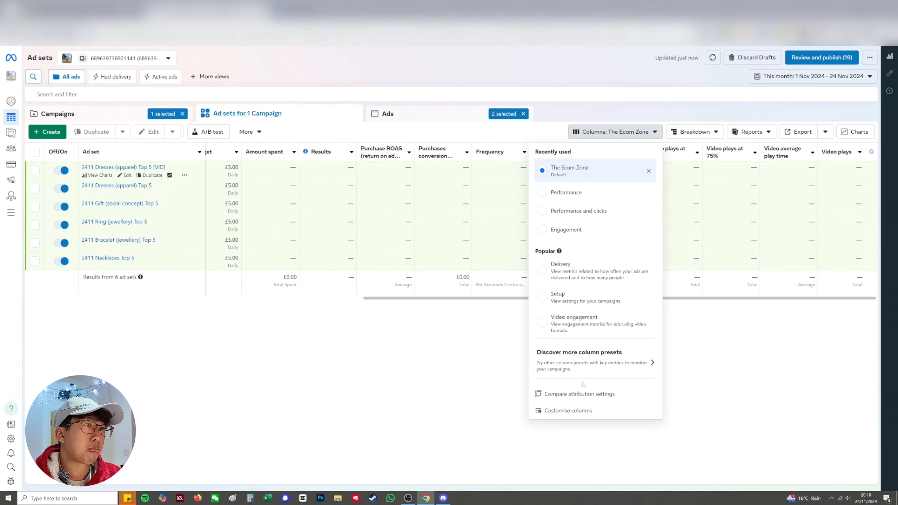
click(576, 410)
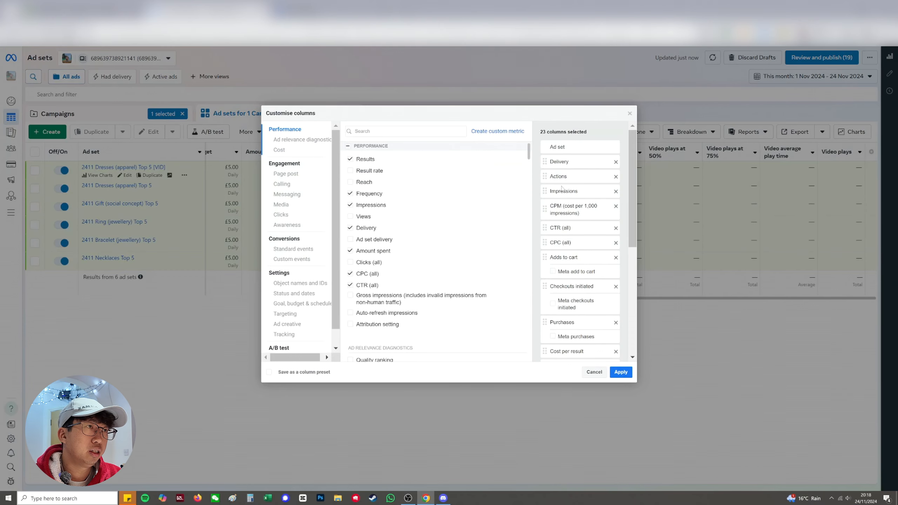
scroll(583, 194, down, 4)
scroll(583, 194, up, 4)
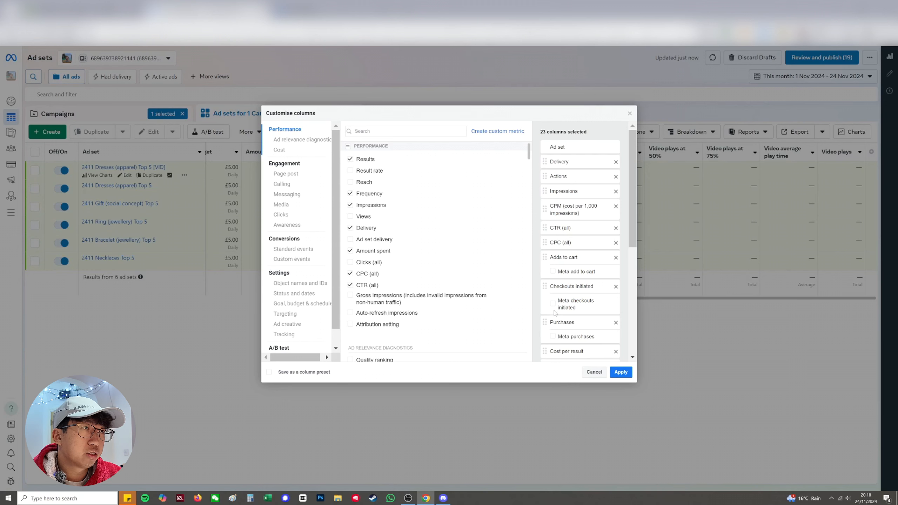
Try including the Meta add to cart sub-column under Adds to cart, and leave the column customisation without applying changes
click(553, 271)
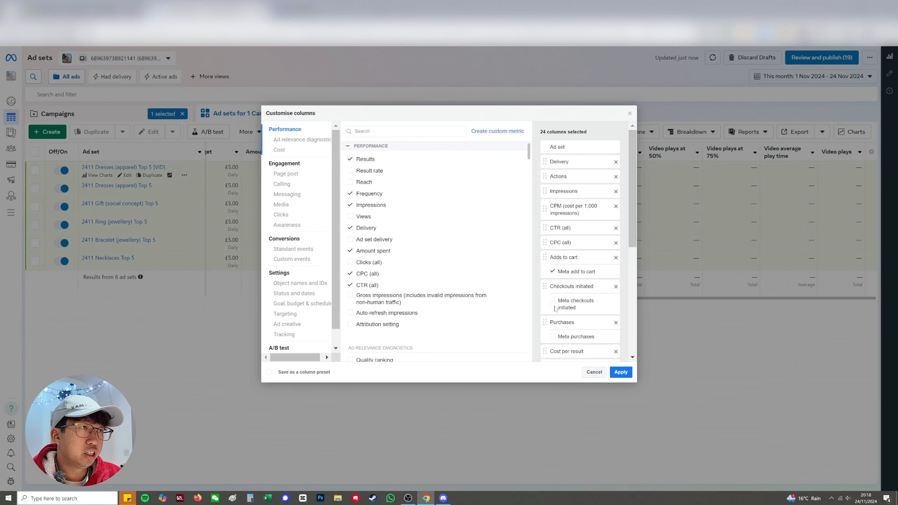
click(553, 272)
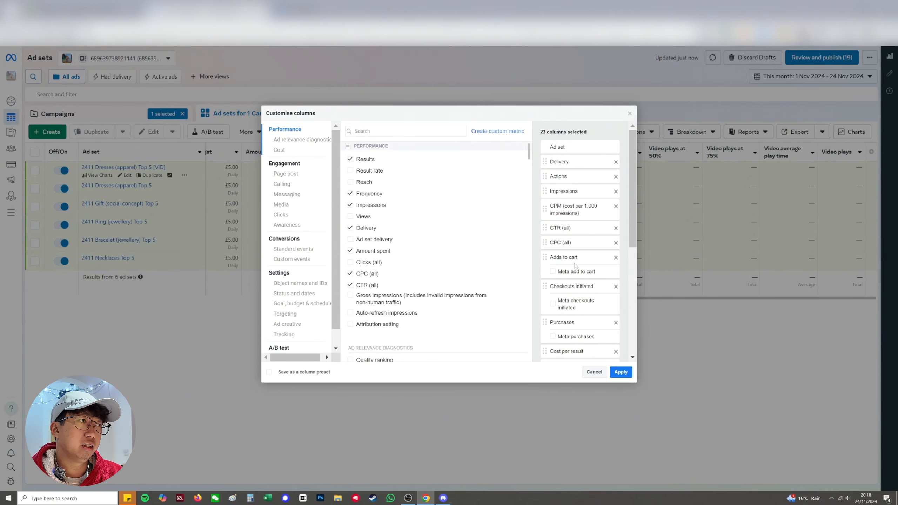
click(594, 372)
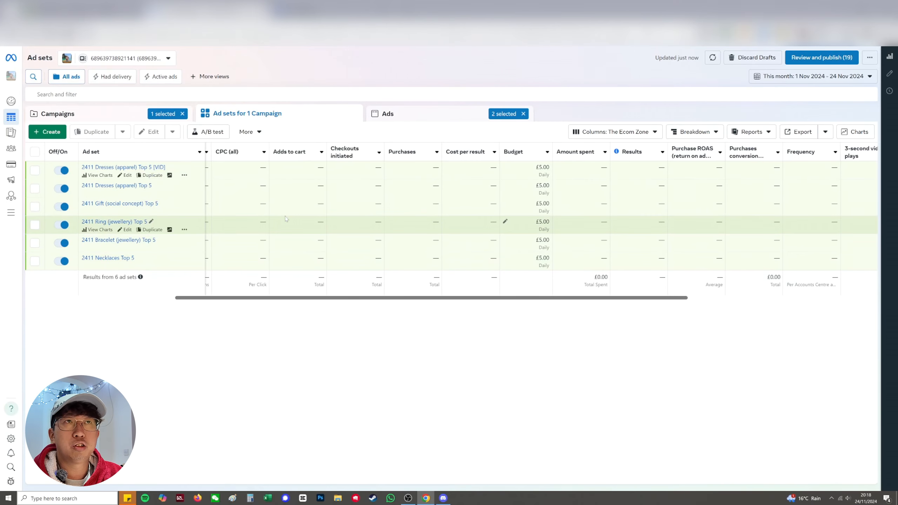